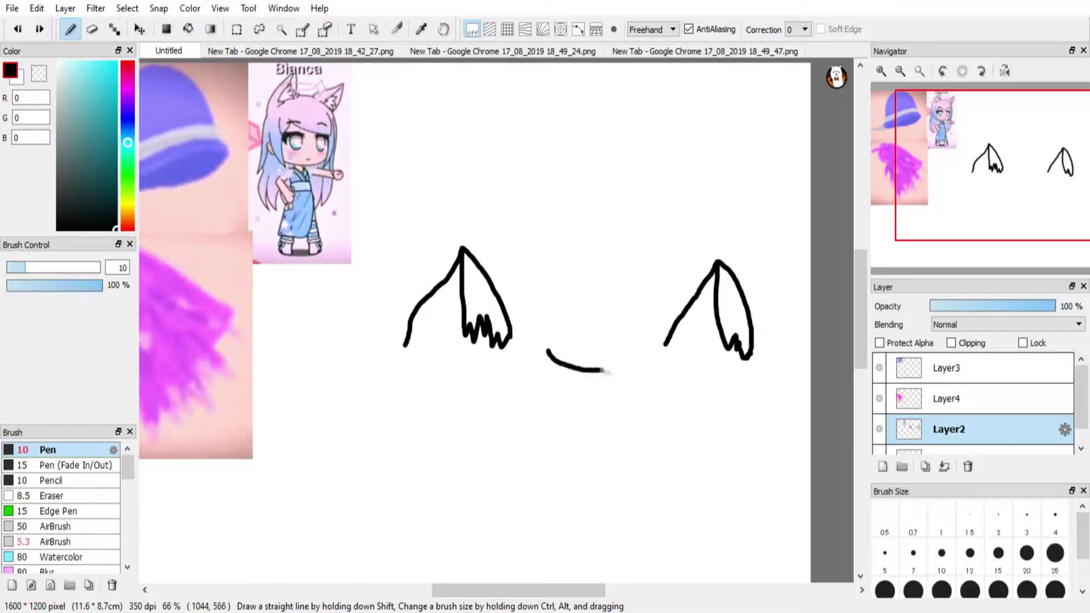
Draw a rounded cap outline between the two ears, undoing the stray strokes
{"action": "key", "text": "ctrl+z"}
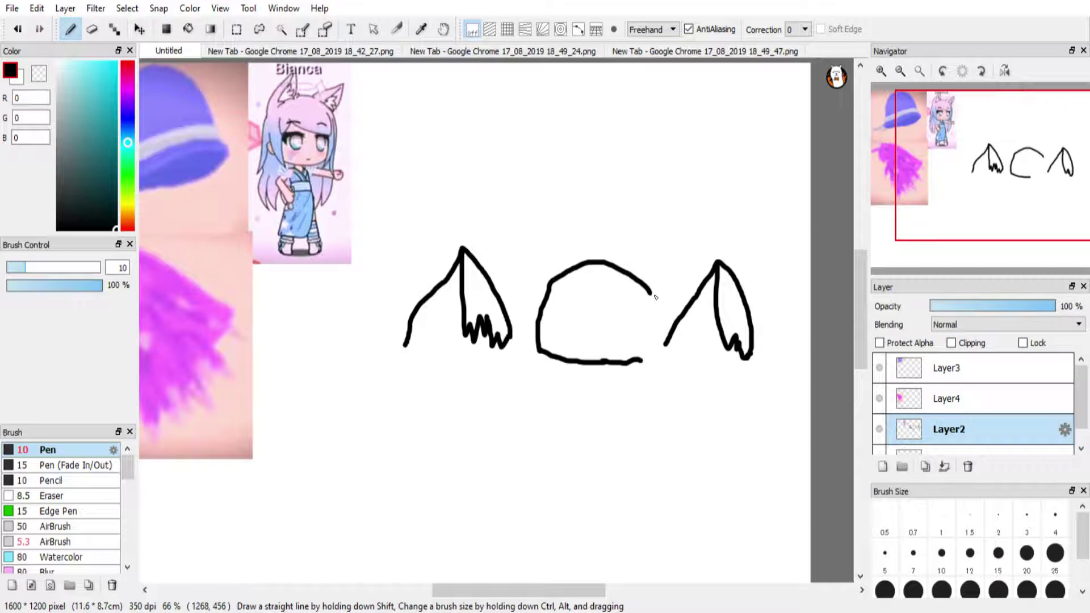
{"action": "key", "text": "ctrl+z"}
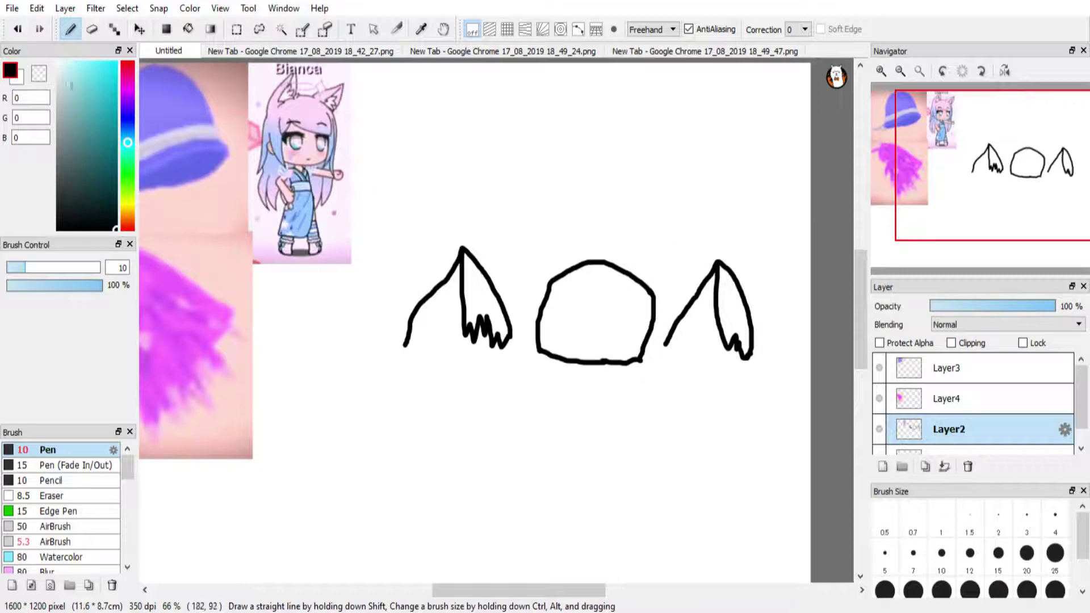
{"action": "left_click_drag", "start_coordinate": [541, 353], "coordinate": [580, 388]}
{"action": "key", "text": "ctrl+z"}
Erase and redraw the cap's bottom edge, adding a curved band, a wavy line and a jagged tuft beside the cap
{"action": "left_click", "coordinate": [92, 30]}
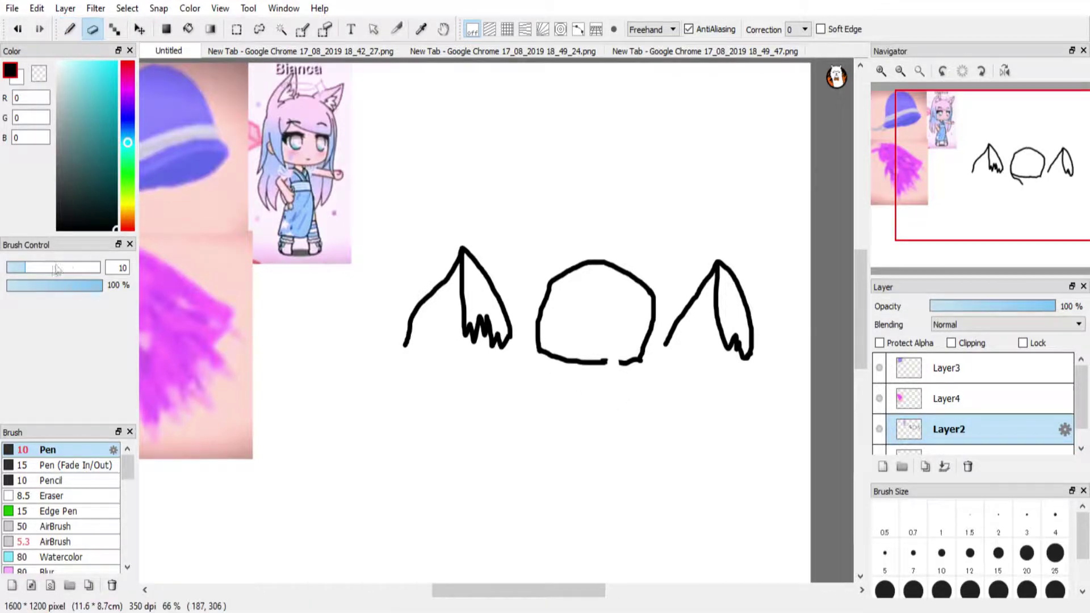
{"action": "left_click_drag", "start_coordinate": [577, 353], "coordinate": [555, 356]}
{"action": "key", "text": "b"}
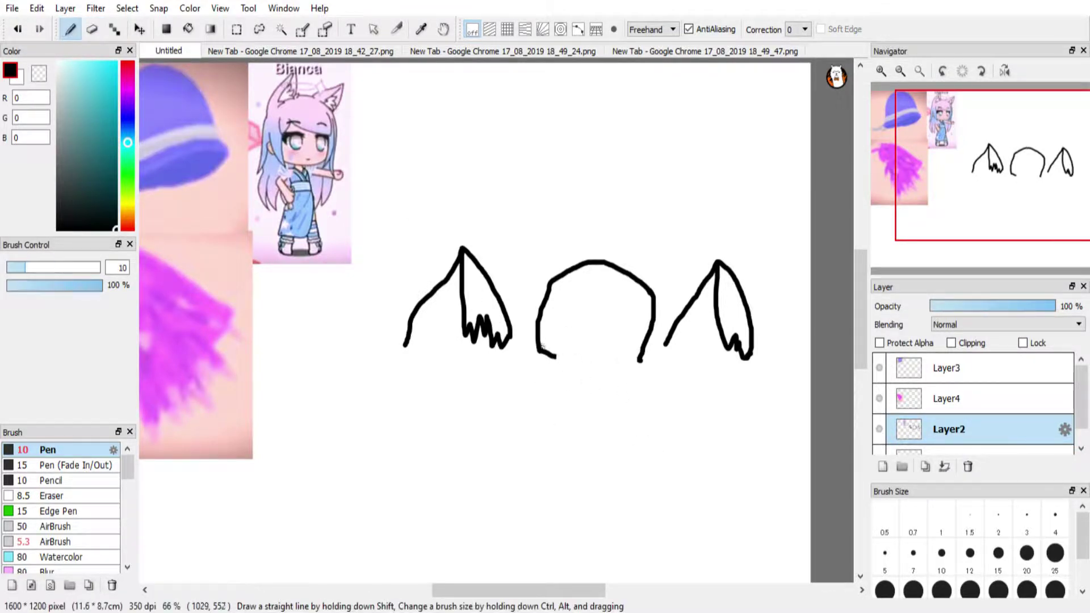
{"action": "key", "text": "e"}
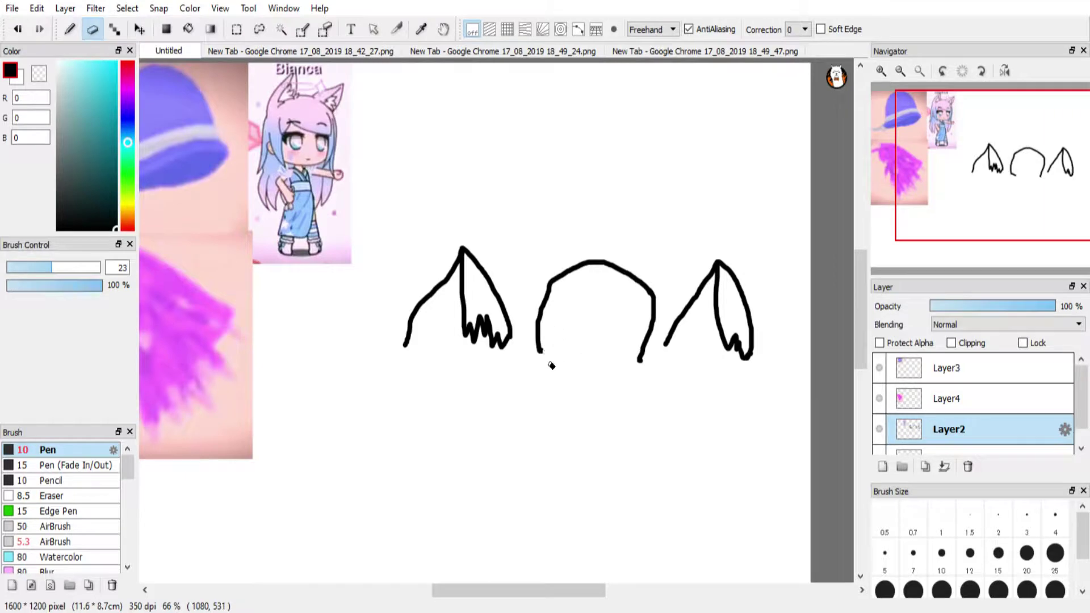
{"action": "key", "text": "b"}
{"action": "left_click_drag", "start_coordinate": [540, 350], "coordinate": [591, 361]}
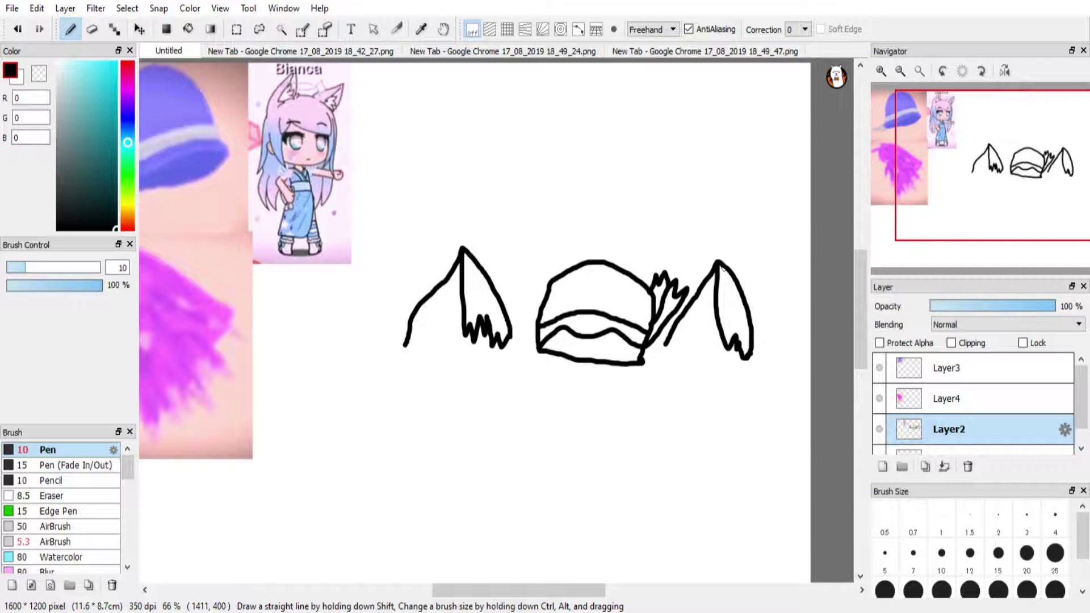
Draw the head and face outline, joining the ears to the cap and adding the fringe and the long hair on the left side
{"action": "left_click_drag", "start_coordinate": [510, 343], "coordinate": [536, 347]}
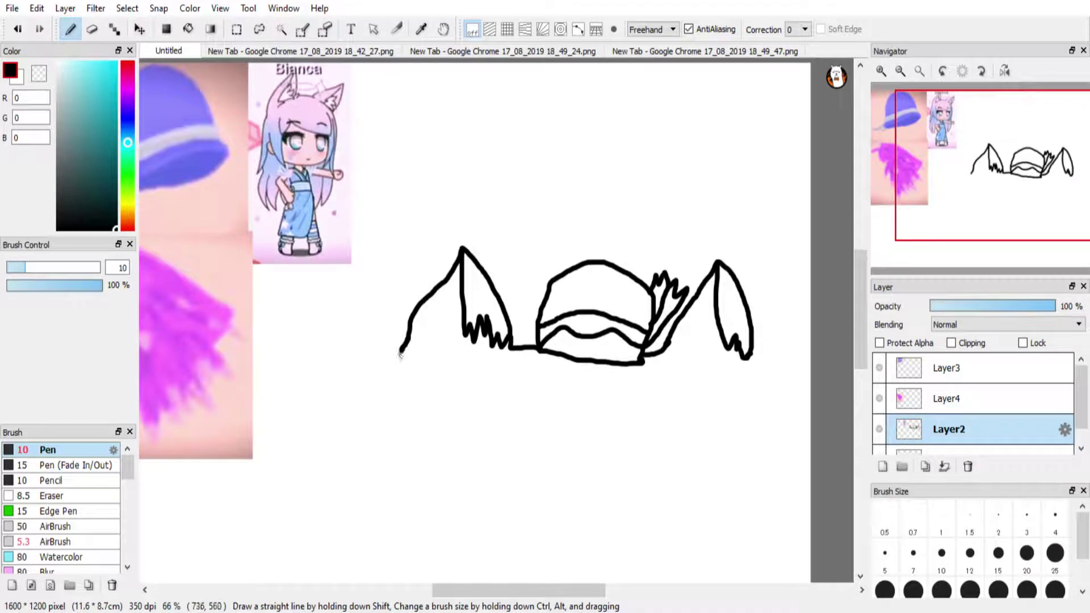
{"action": "key", "text": "ctrl+z"}
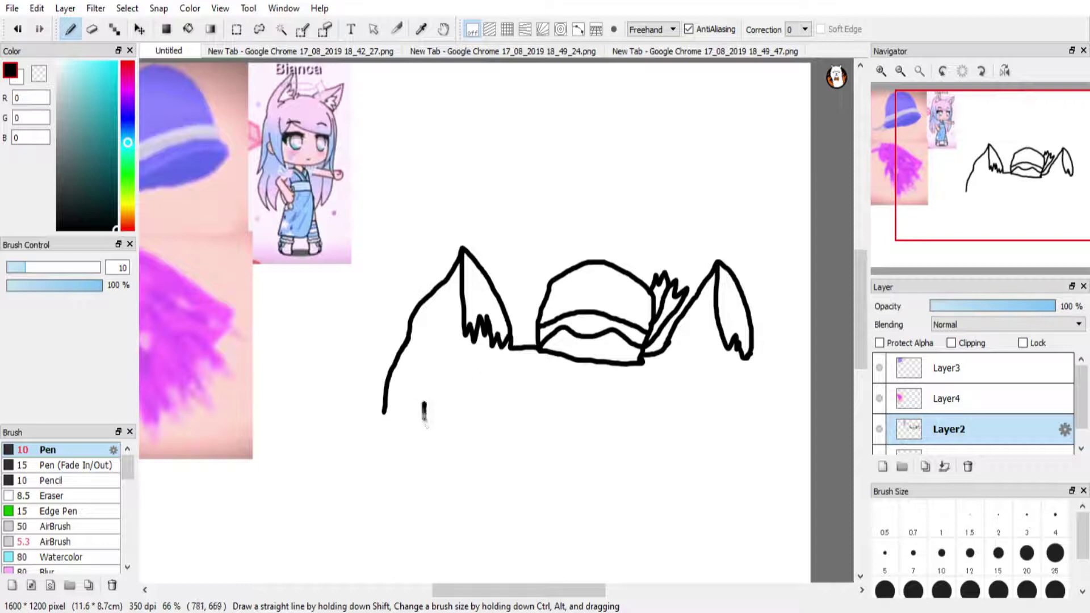
{"action": "left_click_drag", "start_coordinate": [728, 432], "coordinate": [734, 388]}
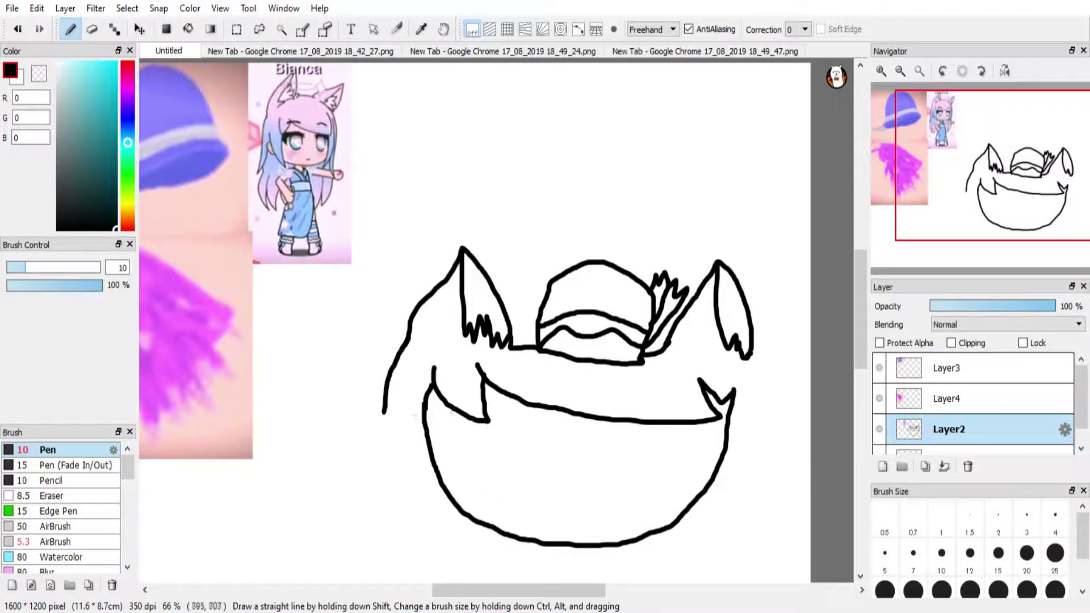
{"action": "mouse_move", "coordinate": [399, 537]}
{"action": "left_mouse_down"}
{"action": "mouse_move", "coordinate": [392, 566]}
{"action": "mouse_move", "coordinate": [272, 370]}
{"action": "left_mouse_up"}
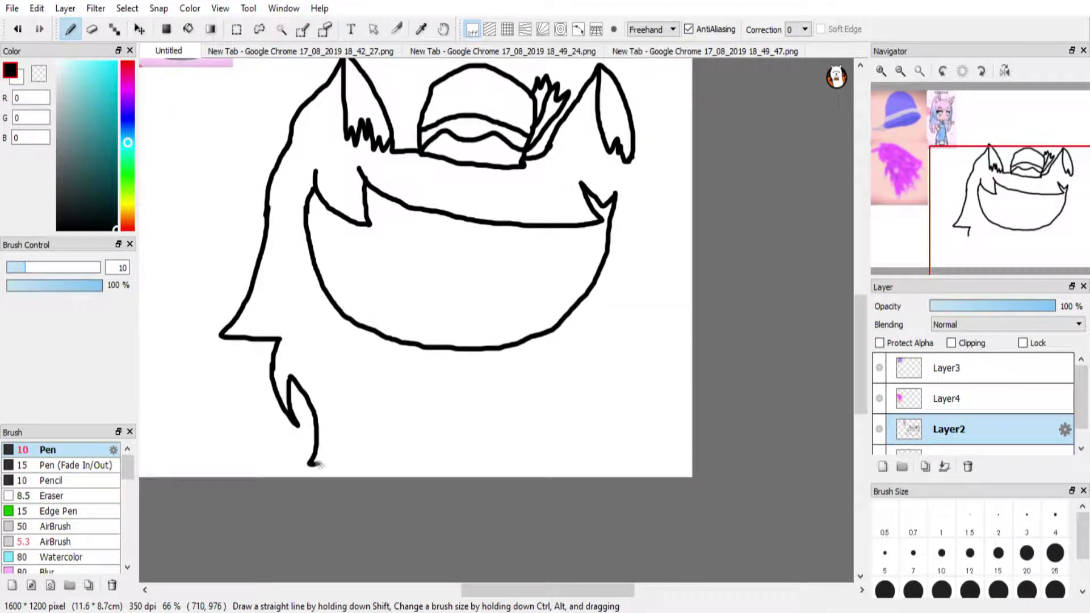
{"action": "left_click", "coordinate": [999, 197]}
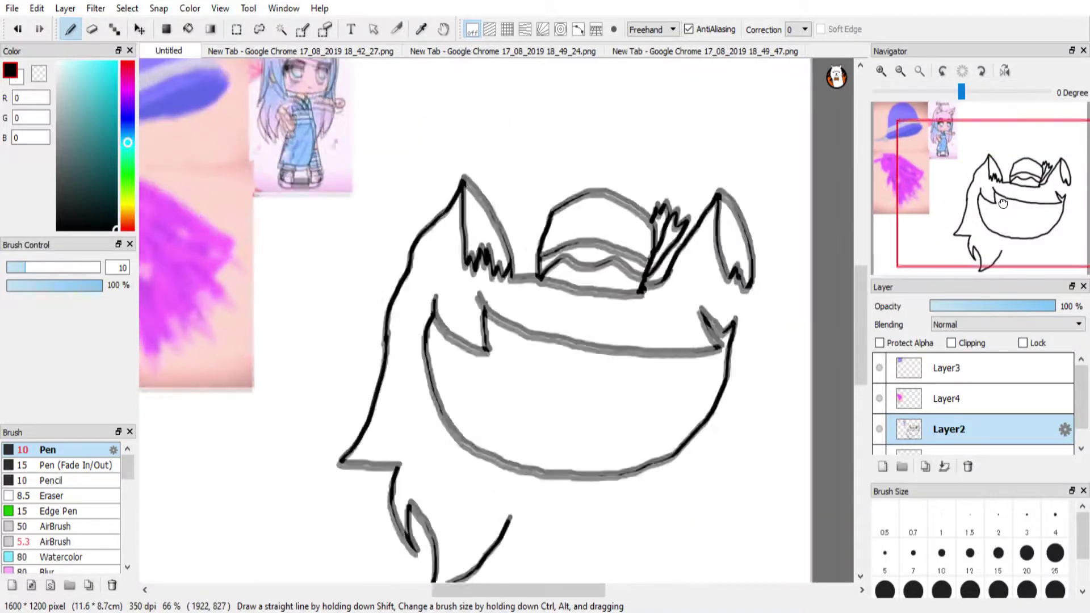
{"action": "left_click", "coordinate": [883, 69]}
{"action": "left_click", "coordinate": [999, 217]}
{"action": "mouse_move", "coordinate": [1010, 216]}
{"action": "left_mouse_down"}
{"action": "mouse_move", "coordinate": [953, 193]}
{"action": "mouse_move", "coordinate": [1010, 206]}
{"action": "mouse_move", "coordinate": [1009, 217]}
{"action": "left_mouse_up"}
{"action": "scroll", "coordinate": [1010, 206], "scroll_direction": "up", "scroll_amount": 3}
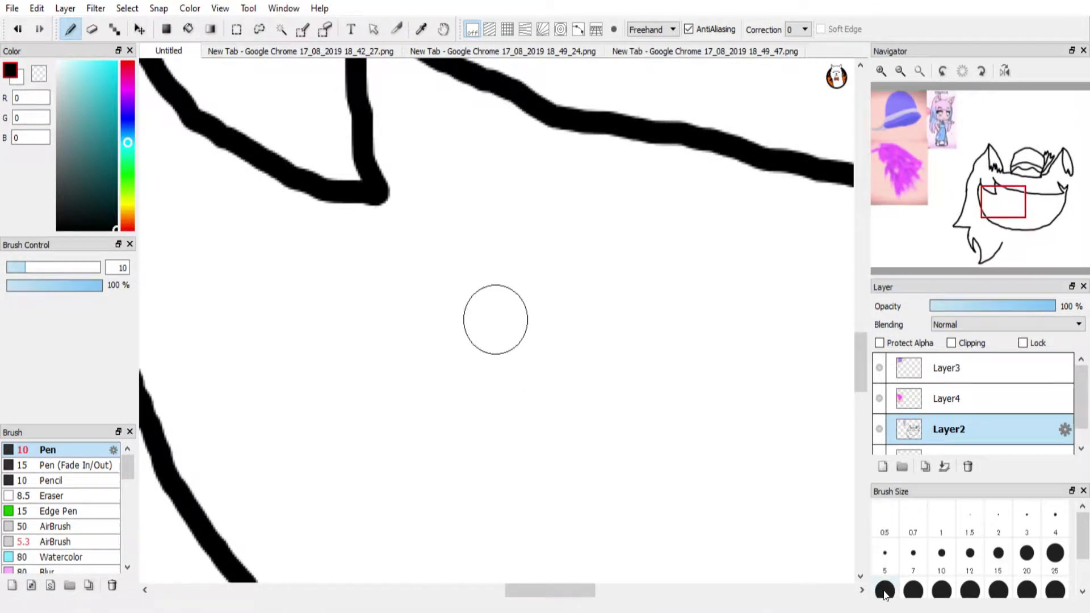
{"action": "mouse_move", "coordinate": [402, 277]}
{"action": "left_mouse_down"}
{"action": "mouse_move", "coordinate": [407, 320]}
{"action": "mouse_move", "coordinate": [379, 334]}
{"action": "mouse_move", "coordinate": [671, 457]}
{"action": "mouse_move", "coordinate": [423, 276]}
{"action": "left_mouse_up"}
{"action": "mouse_move", "coordinate": [391, 358]}
{"action": "left_mouse_down"}
{"action": "mouse_move", "coordinate": [405, 556]}
{"action": "mouse_move", "coordinate": [443, 581]}
{"action": "left_mouse_up"}
{"action": "left_click", "coordinate": [19, 29]}
{"action": "left_click", "coordinate": [18, 29]}
{"action": "left_click", "coordinate": [18, 29]}
{"action": "left_click", "coordinate": [18, 29]}
{"action": "left_click", "coordinate": [18, 29]}
Draw the left eye with a jagged upper lash, a large round iris and an eyebrow above it
{"action": "mouse_move", "coordinate": [1003, 205]}
{"action": "left_mouse_down"}
{"action": "mouse_move", "coordinate": [978, 181]}
{"action": "mouse_move", "coordinate": [1010, 215]}
{"action": "left_mouse_up"}
{"action": "mouse_move", "coordinate": [617, 302]}
{"action": "left_mouse_down"}
{"action": "mouse_move", "coordinate": [635, 321]}
{"action": "mouse_move", "coordinate": [596, 369]}
{"action": "mouse_move", "coordinate": [579, 423]}
{"action": "left_mouse_up"}
{"action": "key", "text": "ctrl+z"}
{"action": "left_click_drag", "start_coordinate": [582, 337], "coordinate": [635, 402]}
{"action": "key", "text": "ctrl+z"}
{"action": "mouse_move", "coordinate": [547, 191]}
{"action": "left_mouse_down"}
{"action": "mouse_move", "coordinate": [571, 224]}
{"action": "mouse_move", "coordinate": [557, 273]}
{"action": "mouse_move", "coordinate": [230, 171]}
{"action": "mouse_move", "coordinate": [278, 137]}
{"action": "mouse_move", "coordinate": [465, 167]}
{"action": "mouse_move", "coordinate": [548, 204]}
{"action": "left_mouse_up"}
{"action": "mouse_move", "coordinate": [290, 226]}
{"action": "left_mouse_down"}
{"action": "mouse_move", "coordinate": [313, 300]}
{"action": "mouse_move", "coordinate": [403, 372]}
{"action": "mouse_move", "coordinate": [275, 317]}
{"action": "mouse_move", "coordinate": [360, 462]}
{"action": "mouse_move", "coordinate": [518, 425]}
{"action": "mouse_move", "coordinate": [500, 258]}
{"action": "left_mouse_up"}
{"action": "key", "text": "ctrl+z"}
{"action": "mouse_move", "coordinate": [386, 88]}
{"action": "left_mouse_down"}
{"action": "mouse_move", "coordinate": [460, 77]}
{"action": "mouse_move", "coordinate": [388, 90]}
{"action": "mouse_move", "coordinate": [536, 111]}
{"action": "left_mouse_up"}
{"action": "key", "text": "ctrl+z"}
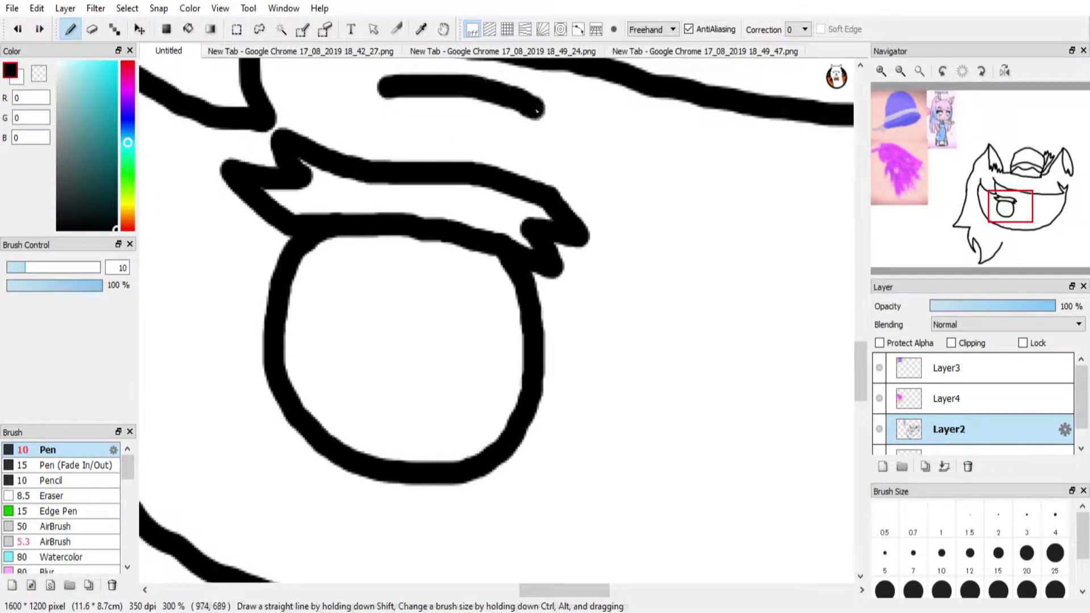
Undo the left eye's round iris and eyebrow and try to redraw its upper lash
{"action": "left_click_drag", "start_coordinate": [1008, 196], "coordinate": [1015, 219]}
{"action": "left_click", "coordinate": [18, 29]}
{"action": "left_click", "coordinate": [17, 29]}
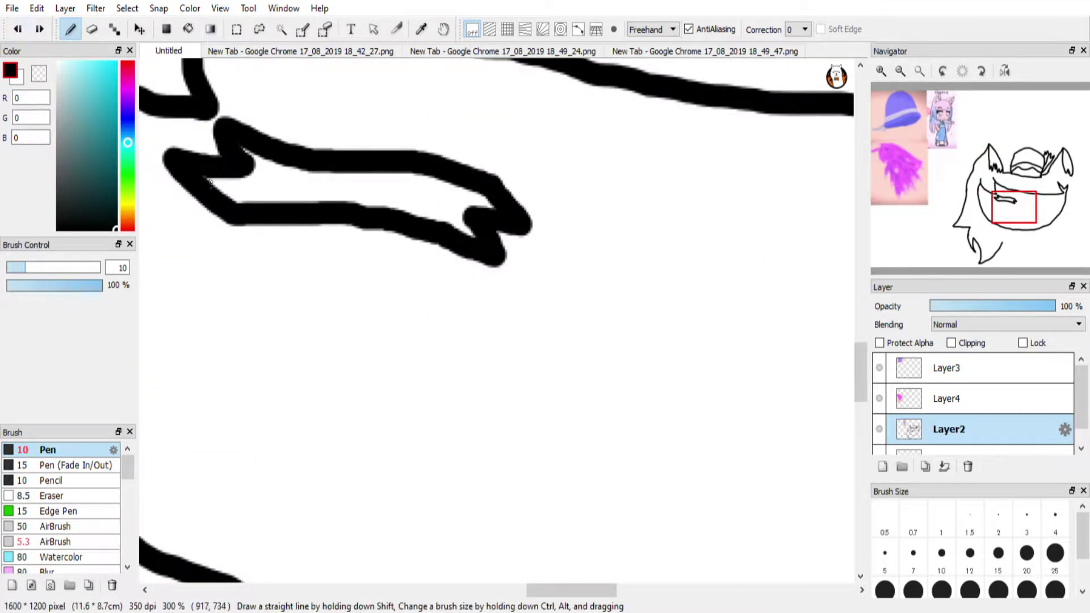
{"action": "key", "text": "ctrl+z"}
{"action": "mouse_move", "coordinate": [228, 144]}
{"action": "left_mouse_down"}
{"action": "mouse_move", "coordinate": [300, 202]}
{"action": "mouse_move", "coordinate": [319, 286]}
{"action": "mouse_move", "coordinate": [341, 193]}
{"action": "mouse_move", "coordinate": [267, 154]}
{"action": "mouse_move", "coordinate": [284, 133]}
{"action": "mouse_move", "coordinate": [477, 165]}
{"action": "mouse_move", "coordinate": [560, 210]}
{"action": "mouse_move", "coordinate": [475, 227]}
{"action": "mouse_move", "coordinate": [335, 202]}
{"action": "mouse_move", "coordinate": [396, 299]}
{"action": "mouse_move", "coordinate": [500, 252]}
{"action": "left_mouse_up"}
{"action": "left_click", "coordinate": [19, 32]}
{"action": "left_click", "coordinate": [18, 31]}
Redraw the left eye's jagged upper lash with a curved eyebrow above it, erasing the unwanted part
{"action": "left_click", "coordinate": [91, 29]}
{"action": "mouse_move", "coordinate": [329, 275]}
{"action": "left_mouse_down"}
{"action": "mouse_move", "coordinate": [311, 287]}
{"action": "mouse_move", "coordinate": [343, 267]}
{"action": "left_mouse_up"}
{"action": "key", "text": "b"}
{"action": "mouse_move", "coordinate": [273, 190]}
{"action": "left_mouse_down"}
{"action": "mouse_move", "coordinate": [267, 309]}
{"action": "mouse_move", "coordinate": [329, 208]}
{"action": "mouse_move", "coordinate": [397, 215]}
{"action": "left_mouse_up"}
{"action": "key", "text": "ctrl+z"}
{"action": "mouse_move", "coordinate": [274, 184]}
{"action": "left_mouse_down"}
{"action": "mouse_move", "coordinate": [338, 335]}
{"action": "mouse_move", "coordinate": [353, 325]}
{"action": "mouse_move", "coordinate": [331, 238]}
{"action": "mouse_move", "coordinate": [349, 213]}
{"action": "mouse_move", "coordinate": [400, 217]}
{"action": "left_mouse_up"}
{"action": "mouse_move", "coordinate": [470, 233]}
{"action": "left_mouse_down"}
{"action": "mouse_move", "coordinate": [447, 267]}
{"action": "mouse_move", "coordinate": [471, 392]}
{"action": "left_mouse_up"}
{"action": "key", "text": "ctrl+z"}
{"action": "left_click_drag", "start_coordinate": [385, 85], "coordinate": [524, 107]}
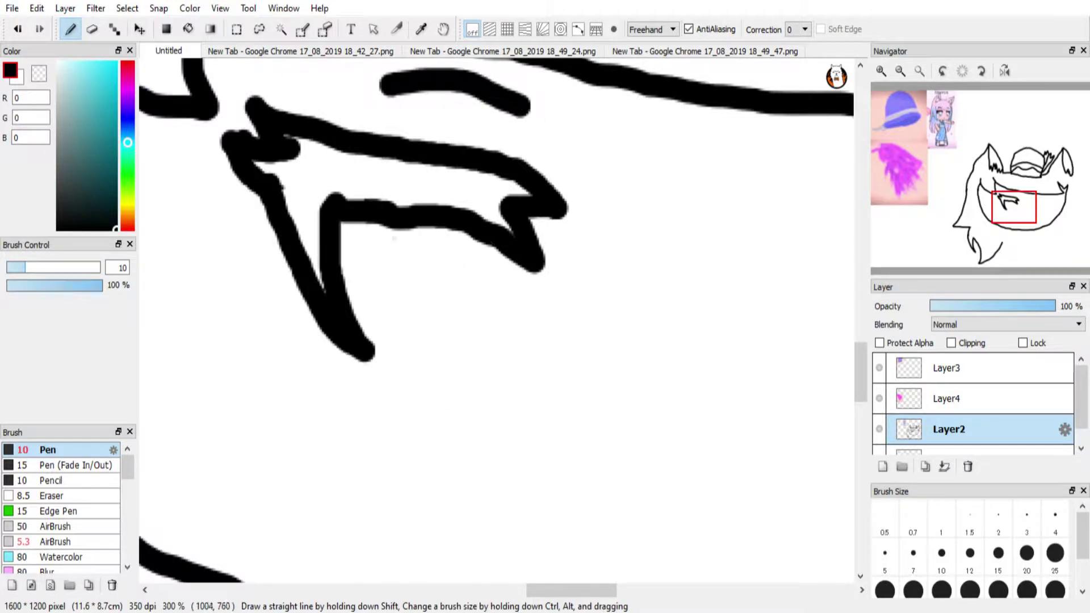
Erase the ends of the left eye's downward lash and redraw it as a shorter point
{"action": "left_click_drag", "start_coordinate": [357, 319], "coordinate": [323, 361]}
{"action": "left_click", "coordinate": [92, 29]}
{"action": "mouse_move", "coordinate": [397, 323]}
{"action": "left_mouse_down"}
{"action": "mouse_move", "coordinate": [320, 293]}
{"action": "mouse_move", "coordinate": [295, 241]}
{"action": "mouse_move", "coordinate": [297, 308]}
{"action": "mouse_move", "coordinate": [318, 358]}
{"action": "mouse_move", "coordinate": [335, 205]}
{"action": "left_mouse_up"}
{"action": "left_click", "coordinate": [70, 29]}
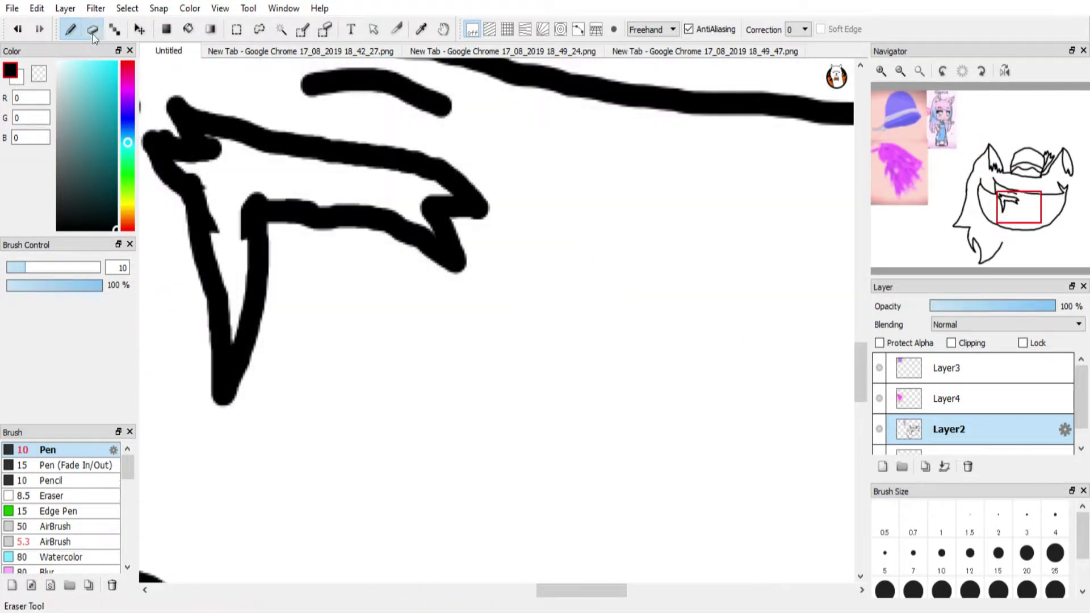
{"action": "left_click", "coordinate": [91, 29]}
{"action": "mouse_move", "coordinate": [221, 392]}
{"action": "left_mouse_down"}
{"action": "mouse_move", "coordinate": [261, 329]}
{"action": "mouse_move", "coordinate": [213, 301]}
{"action": "left_mouse_up"}
{"action": "left_click", "coordinate": [71, 29]}
{"action": "mouse_move", "coordinate": [211, 245]}
{"action": "left_mouse_down"}
{"action": "mouse_move", "coordinate": [214, 267]}
{"action": "mouse_move", "coordinate": [247, 293]}
{"action": "left_mouse_up"}
Draw an oval iris hanging beneath the left eye's upper lash
{"action": "left_click_drag", "start_coordinate": [362, 222], "coordinate": [343, 350]}
{"action": "left_click", "coordinate": [17, 29]}
{"action": "mouse_move", "coordinate": [324, 221]}
{"action": "left_mouse_down"}
{"action": "mouse_move", "coordinate": [301, 330]}
{"action": "mouse_move", "coordinate": [395, 239]}
{"action": "left_mouse_up"}
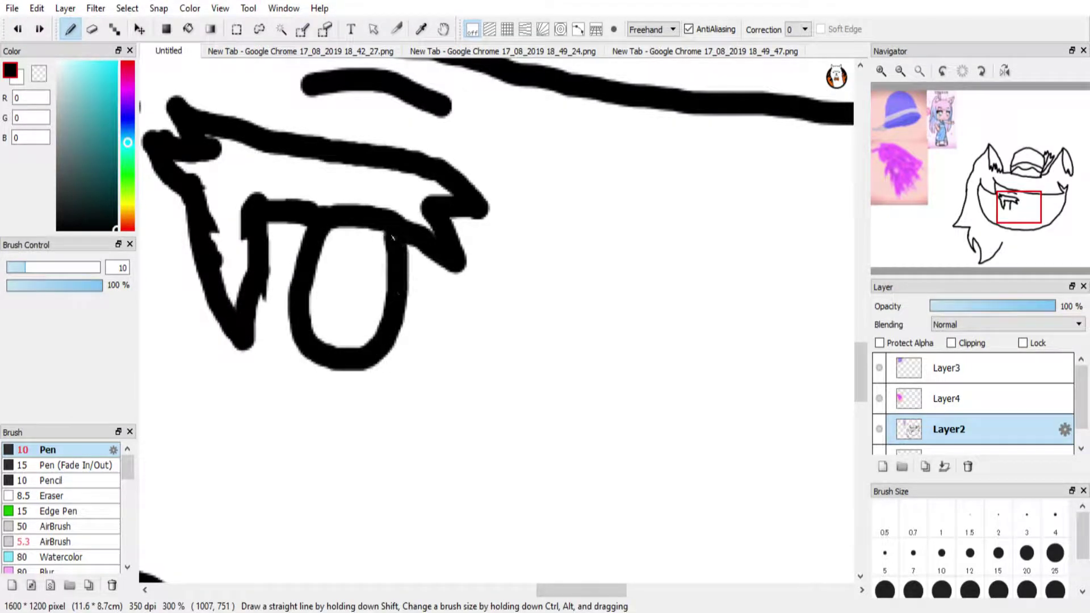
{"action": "left_click", "coordinate": [18, 29]}
{"action": "left_click", "coordinate": [18, 29]}
{"action": "left_click", "coordinate": [39, 29]}
{"action": "left_click", "coordinate": [39, 29]}
Erase the left eyebrow and redraw it above the lash
{"action": "left_click", "coordinate": [91, 29]}
{"action": "left_click_drag", "start_coordinate": [309, 85], "coordinate": [449, 106]}
{"action": "left_click", "coordinate": [69, 28]}
{"action": "left_click_drag", "start_coordinate": [257, 86], "coordinate": [305, 54]}
{"action": "key", "text": "ctrl+z"}
{"action": "left_click_drag", "start_coordinate": [401, 93], "coordinate": [496, 156]}
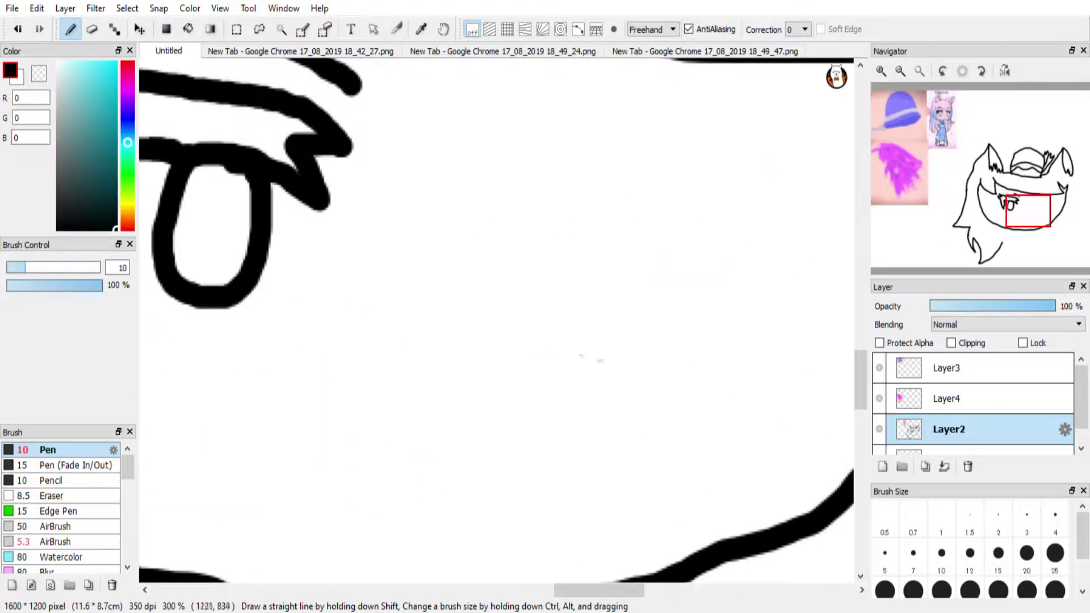
{"action": "left_click_drag", "start_coordinate": [500, 352], "coordinate": [525, 372]}
{"action": "key", "text": "ctrl+z"}
{"action": "left_click_drag", "start_coordinate": [406, 391], "coordinate": [608, 475]}
{"action": "key", "text": "ctrl+z"}
{"action": "mouse_move", "coordinate": [446, 399]}
{"action": "left_mouse_down"}
{"action": "mouse_move", "coordinate": [544, 411]}
{"action": "mouse_move", "coordinate": [582, 395]}
{"action": "mouse_move", "coordinate": [585, 465]}
{"action": "mouse_move", "coordinate": [500, 437]}
{"action": "left_mouse_up"}
{"action": "key", "text": "ctrl+z"}
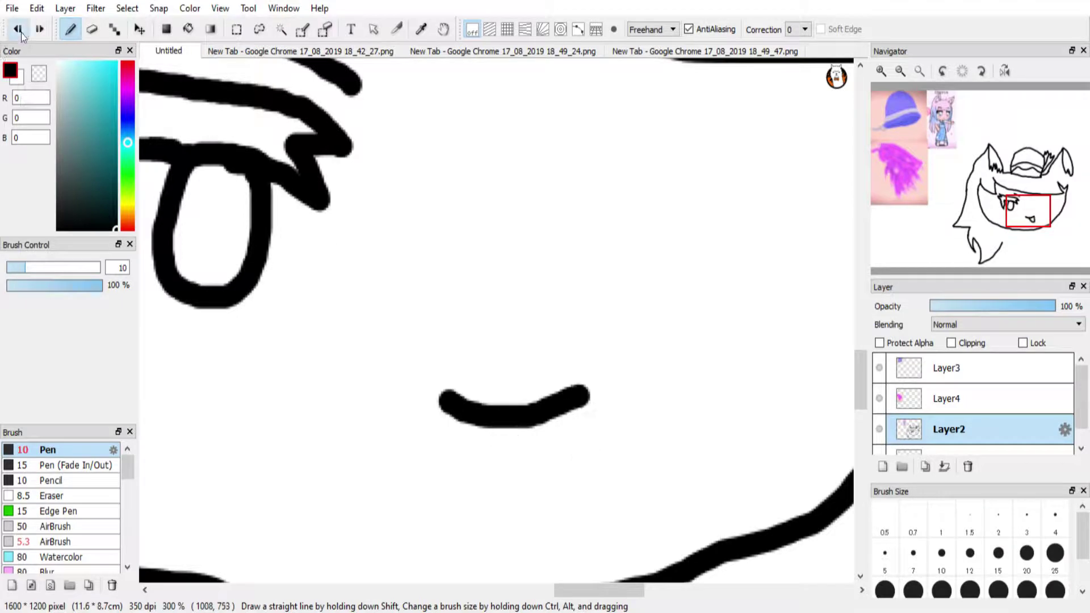
{"action": "key", "text": "ctrl+z"}
Draw a short slanted nose and an open smiling mouth with inner teeth and tongue lines
{"action": "left_click_drag", "start_coordinate": [480, 299], "coordinate": [510, 332]}
{"action": "mouse_move", "coordinate": [413, 386]}
{"action": "left_mouse_down"}
{"action": "mouse_move", "coordinate": [430, 421]}
{"action": "mouse_move", "coordinate": [567, 399]}
{"action": "left_mouse_up"}
{"action": "key", "text": "ctrl+z"}
{"action": "mouse_move", "coordinate": [391, 395]}
{"action": "left_mouse_down"}
{"action": "mouse_move", "coordinate": [564, 435]}
{"action": "mouse_move", "coordinate": [410, 473]}
{"action": "mouse_move", "coordinate": [494, 538]}
{"action": "mouse_move", "coordinate": [527, 589]}
{"action": "mouse_move", "coordinate": [558, 543]}
{"action": "mouse_move", "coordinate": [595, 423]}
{"action": "left_mouse_up"}
{"action": "mouse_move", "coordinate": [491, 528]}
{"action": "left_mouse_down"}
{"action": "mouse_move", "coordinate": [446, 500]}
{"action": "mouse_move", "coordinate": [482, 452]}
{"action": "mouse_move", "coordinate": [565, 529]}
{"action": "mouse_move", "coordinate": [448, 455]}
{"action": "mouse_move", "coordinate": [411, 449]}
{"action": "left_mouse_up"}
{"action": "left_click", "coordinate": [18, 29]}
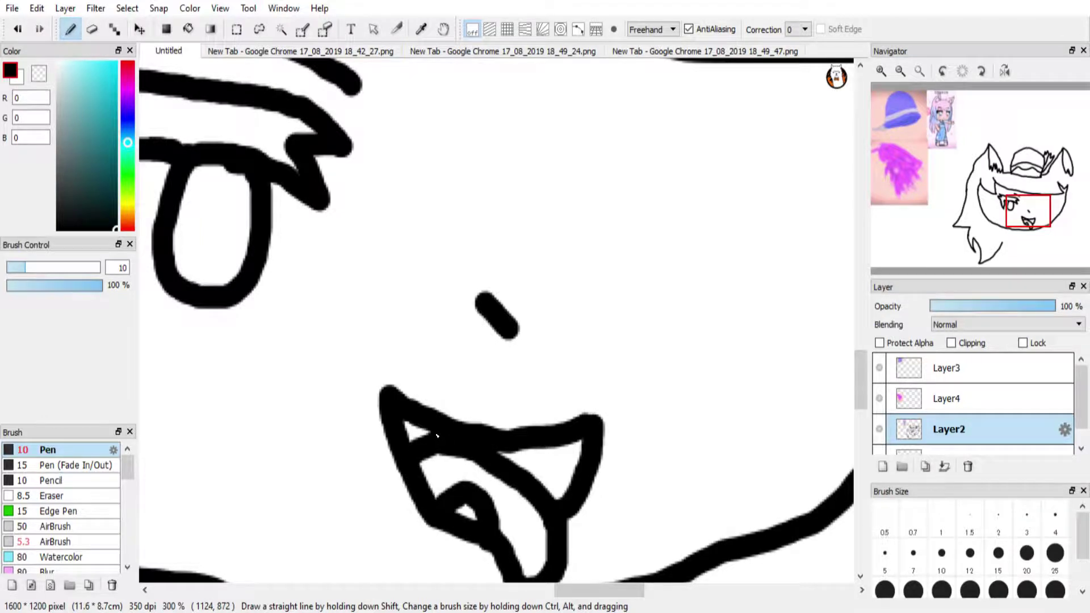
{"action": "mouse_move", "coordinate": [1036, 229]}
{"action": "left_mouse_down"}
{"action": "mouse_move", "coordinate": [1039, 205]}
{"action": "mouse_move", "coordinate": [1046, 216]}
{"action": "left_mouse_up"}
{"action": "left_click_drag", "start_coordinate": [410, 275], "coordinate": [410, 340]}
{"action": "left_click", "coordinate": [18, 28]}
{"action": "mouse_move", "coordinate": [407, 272]}
{"action": "left_mouse_down"}
{"action": "mouse_move", "coordinate": [412, 355]}
{"action": "mouse_move", "coordinate": [537, 292]}
{"action": "mouse_move", "coordinate": [582, 316]}
{"action": "mouse_move", "coordinate": [423, 349]}
{"action": "left_mouse_up"}
{"action": "mouse_move", "coordinate": [542, 280]}
{"action": "left_mouse_down"}
{"action": "mouse_move", "coordinate": [598, 226]}
{"action": "mouse_move", "coordinate": [569, 309]}
{"action": "mouse_move", "coordinate": [420, 358]}
{"action": "mouse_move", "coordinate": [494, 307]}
{"action": "left_mouse_up"}
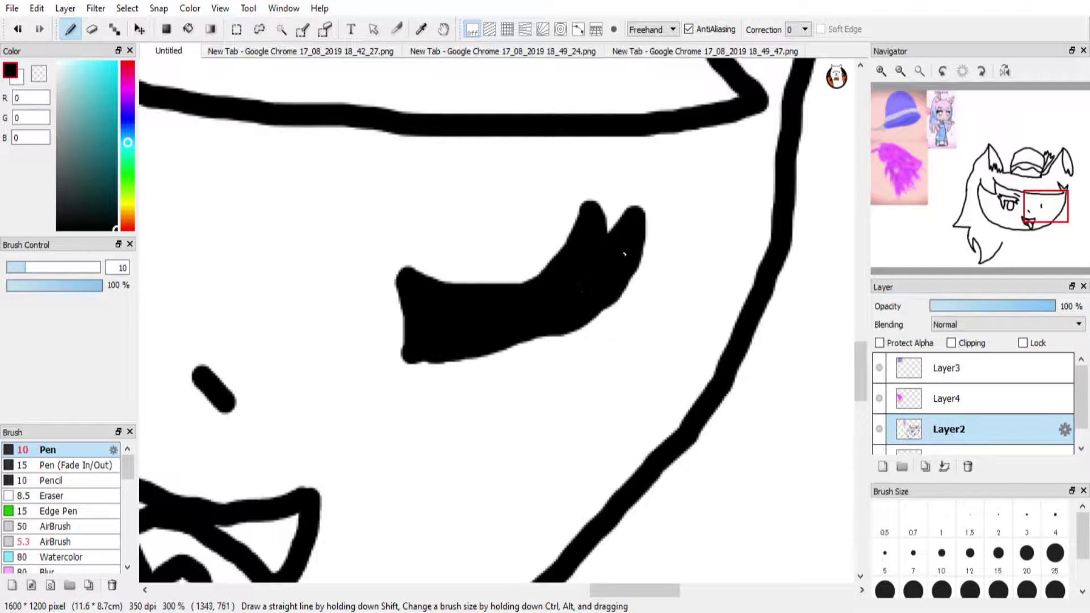
{"action": "left_click", "coordinate": [18, 29]}
{"action": "left_click", "coordinate": [17, 29]}
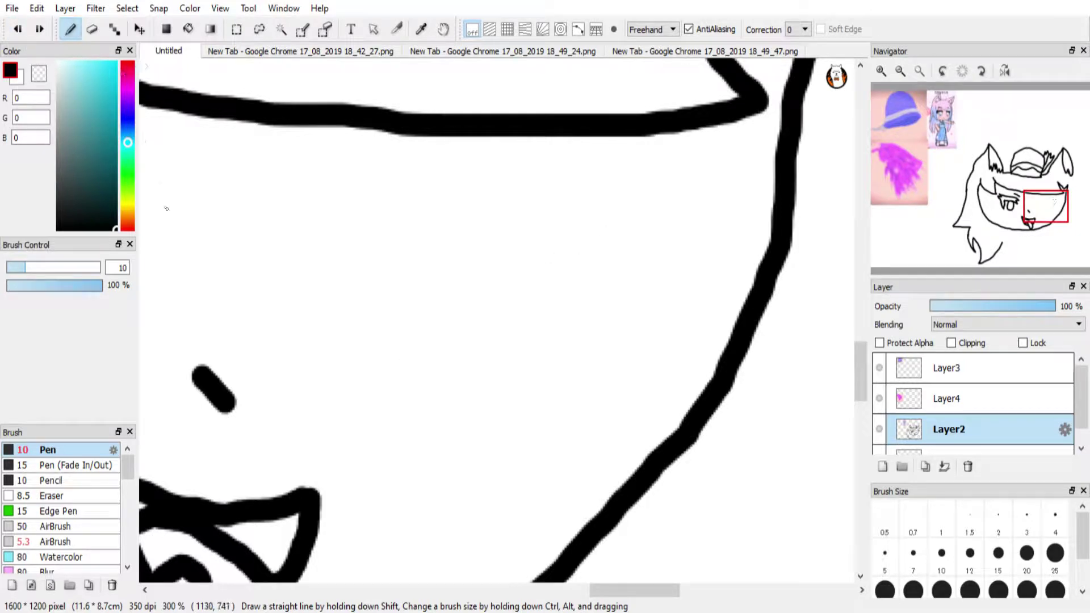
Draw the closed right eye as a downward-curving shape with a forked outer lash, filled solid black
{"action": "mouse_move", "coordinate": [433, 300]}
{"action": "left_mouse_down"}
{"action": "mouse_move", "coordinate": [444, 361]}
{"action": "mouse_move", "coordinate": [452, 286]}
{"action": "mouse_move", "coordinate": [611, 311]}
{"action": "mouse_move", "coordinate": [672, 397]}
{"action": "mouse_move", "coordinate": [564, 354]}
{"action": "mouse_move", "coordinate": [445, 365]}
{"action": "left_mouse_up"}
{"action": "left_click_drag", "start_coordinate": [610, 304], "coordinate": [707, 349]}
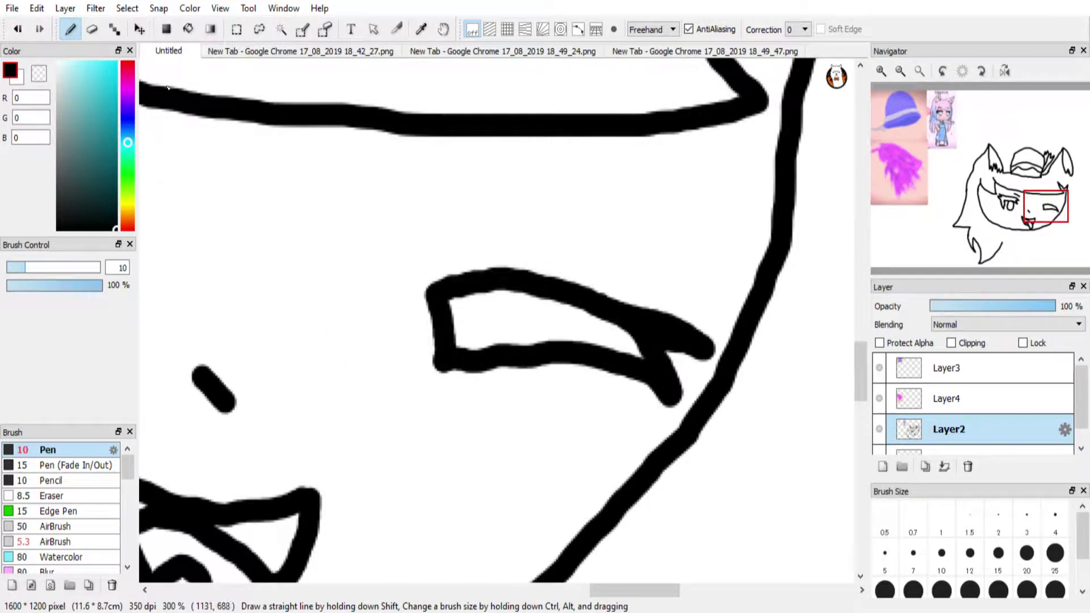
{"action": "mouse_move", "coordinate": [451, 301]}
{"action": "left_mouse_down"}
{"action": "mouse_move", "coordinate": [471, 341]}
{"action": "mouse_move", "coordinate": [596, 341]}
{"action": "mouse_move", "coordinate": [488, 312]}
{"action": "mouse_move", "coordinate": [602, 329]}
{"action": "left_mouse_up"}
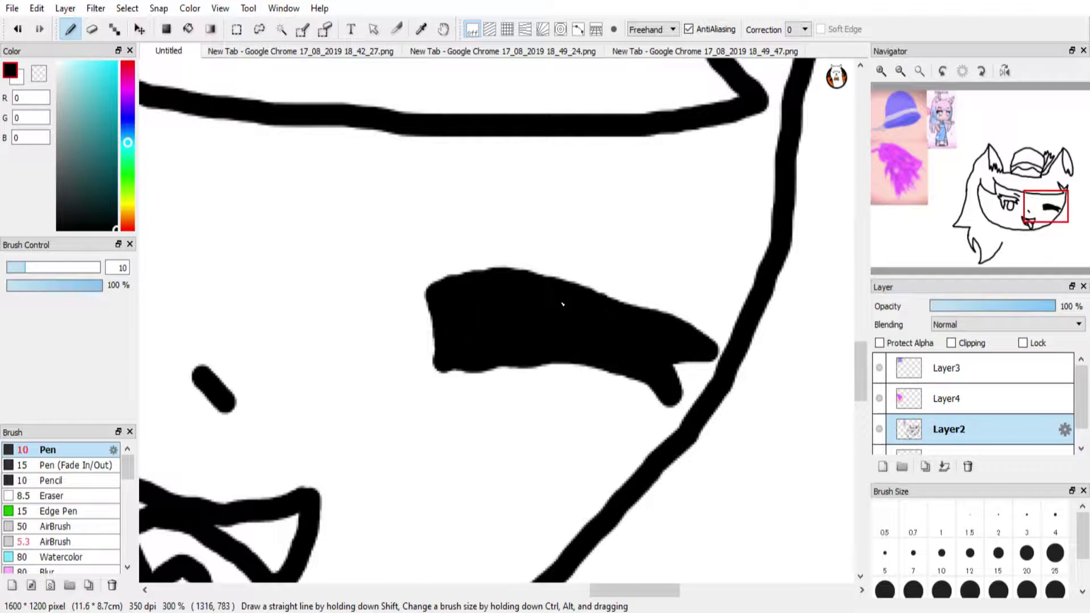
Draw a short eyebrow above the closed right eye, undoing the first longer version
{"action": "left_click_drag", "start_coordinate": [1038, 205], "coordinate": [1027, 210]}
{"action": "left_click_drag", "start_coordinate": [740, 114], "coordinate": [662, 126]}
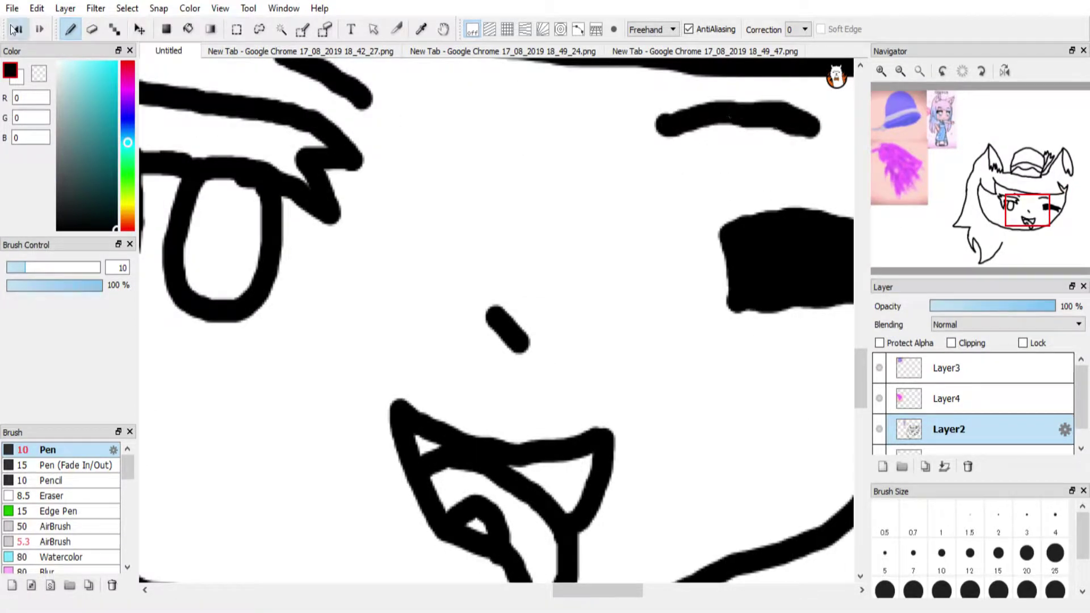
{"action": "left_click", "coordinate": [18, 29]}
{"action": "left_click_drag", "start_coordinate": [778, 117], "coordinate": [839, 149]}
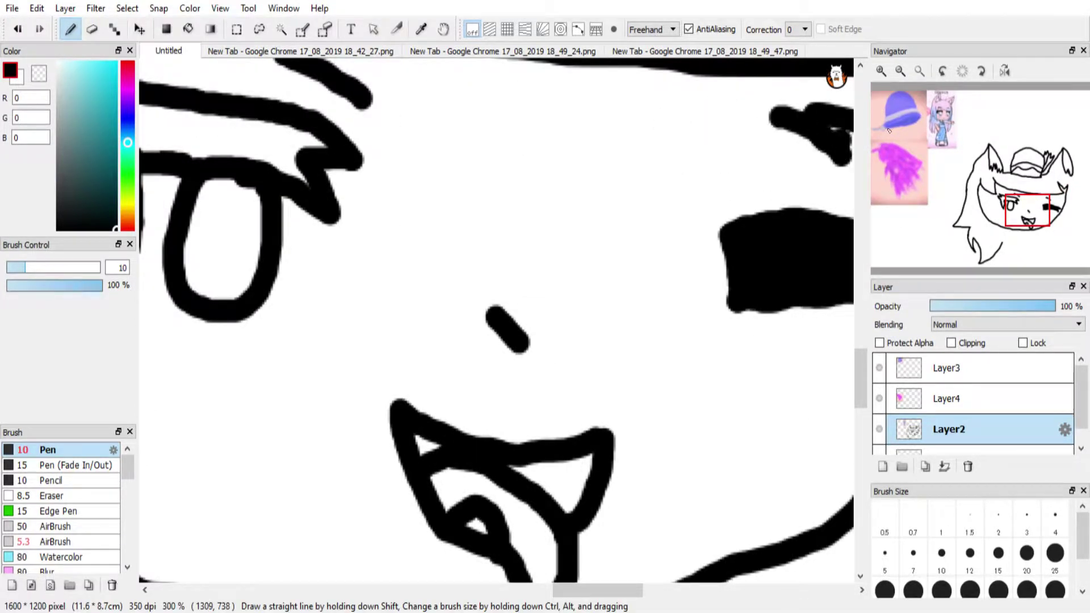
Erase the open left eye together with its lashes and eyebrow
{"action": "left_click", "coordinate": [946, 141]}
{"action": "mouse_move", "coordinate": [947, 140]}
{"action": "left_mouse_down"}
{"action": "mouse_move", "coordinate": [1046, 207]}
{"action": "mouse_move", "coordinate": [1024, 198]}
{"action": "left_mouse_up"}
{"action": "key", "text": "e"}
{"action": "mouse_move", "coordinate": [363, 295]}
{"action": "left_mouse_down"}
{"action": "mouse_move", "coordinate": [376, 358]}
{"action": "mouse_move", "coordinate": [369, 256]}
{"action": "left_mouse_up"}
{"action": "left_click_drag", "start_coordinate": [1024, 198], "coordinate": [1011, 203]}
{"action": "mouse_move", "coordinate": [273, 232]}
{"action": "left_mouse_down"}
{"action": "mouse_move", "coordinate": [318, 170]}
{"action": "mouse_move", "coordinate": [336, 377]}
{"action": "mouse_move", "coordinate": [418, 331]}
{"action": "mouse_move", "coordinate": [494, 421]}
{"action": "mouse_move", "coordinate": [519, 154]}
{"action": "left_mouse_up"}
Outline a closed left eye as a curved band with a blunt inner end near the nose
{"action": "left_click", "coordinate": [70, 29]}
{"action": "left_click_drag", "start_coordinate": [521, 321], "coordinate": [539, 391]}
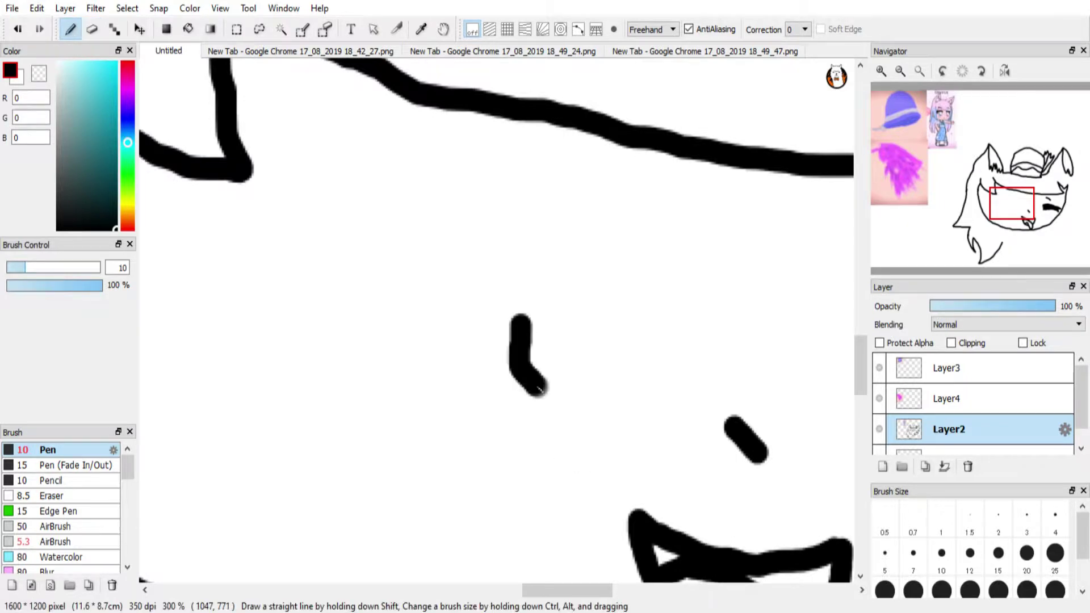
{"action": "mouse_move", "coordinate": [529, 308]}
{"action": "left_mouse_down"}
{"action": "mouse_move", "coordinate": [467, 297]}
{"action": "mouse_move", "coordinate": [260, 354]}
{"action": "mouse_move", "coordinate": [205, 447]}
{"action": "mouse_move", "coordinate": [462, 392]}
{"action": "mouse_move", "coordinate": [542, 393]}
{"action": "left_mouse_up"}
{"action": "left_click_drag", "start_coordinate": [231, 369], "coordinate": [149, 461]}
{"action": "key", "text": "ctrl+z"}
{"action": "mouse_move", "coordinate": [281, 347]}
{"action": "left_mouse_down"}
{"action": "mouse_move", "coordinate": [155, 392]}
{"action": "mouse_move", "coordinate": [190, 403]}
{"action": "mouse_move", "coordinate": [271, 364]}
{"action": "left_mouse_up"}
Add a downward outer lash to the closed left eye and fill the whole shape solid black
{"action": "left_click_drag", "start_coordinate": [209, 441], "coordinate": [179, 481]}
{"action": "left_click", "coordinate": [17, 29]}
{"action": "left_click_drag", "start_coordinate": [207, 429], "coordinate": [199, 488]}
{"action": "left_click", "coordinate": [18, 29]}
{"action": "left_click_drag", "start_coordinate": [209, 431], "coordinate": [197, 505]}
{"action": "left_click_drag", "start_coordinate": [237, 440], "coordinate": [213, 500]}
{"action": "mouse_move", "coordinate": [296, 399]}
{"action": "left_mouse_down"}
{"action": "mouse_move", "coordinate": [307, 381]}
{"action": "mouse_move", "coordinate": [358, 384]}
{"action": "mouse_move", "coordinate": [425, 329]}
{"action": "mouse_move", "coordinate": [525, 334]}
{"action": "left_mouse_up"}
{"action": "mouse_move", "coordinate": [502, 383]}
{"action": "left_mouse_down"}
{"action": "mouse_move", "coordinate": [355, 358]}
{"action": "mouse_move", "coordinate": [477, 364]}
{"action": "left_mouse_up"}
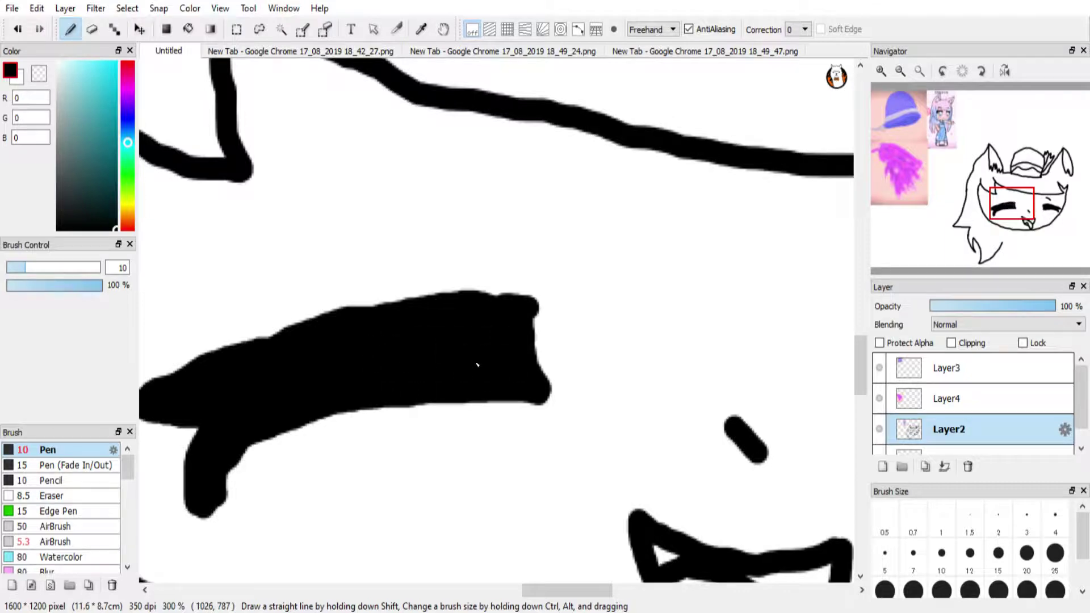
{"action": "mouse_move", "coordinate": [958, 126]}
{"action": "left_mouse_down"}
{"action": "mouse_move", "coordinate": [1027, 211]}
{"action": "mouse_move", "coordinate": [1013, 227]}
{"action": "left_mouse_up"}
{"action": "left_click_drag", "start_coordinate": [391, 359], "coordinate": [418, 328]}
{"action": "left_click", "coordinate": [18, 29]}
Erase a section of the face outline at the lower right cheek
{"action": "left_click_drag", "start_coordinate": [1013, 220], "coordinate": [1031, 230]}
{"action": "left_click", "coordinate": [92, 29]}
{"action": "left_click_drag", "start_coordinate": [720, 250], "coordinate": [708, 198]}
Try to draw a peace-sign hand in the gap of the face outline, with two raised fingers, curled fingers and a palm
{"action": "left_click", "coordinate": [77, 38]}
{"action": "left_click", "coordinate": [1048, 220]}
{"action": "mouse_move", "coordinate": [401, 351]}
{"action": "left_mouse_down"}
{"action": "mouse_move", "coordinate": [342, 215]}
{"action": "mouse_move", "coordinate": [466, 320]}
{"action": "mouse_move", "coordinate": [531, 212]}
{"action": "mouse_move", "coordinate": [509, 329]}
{"action": "left_mouse_up"}
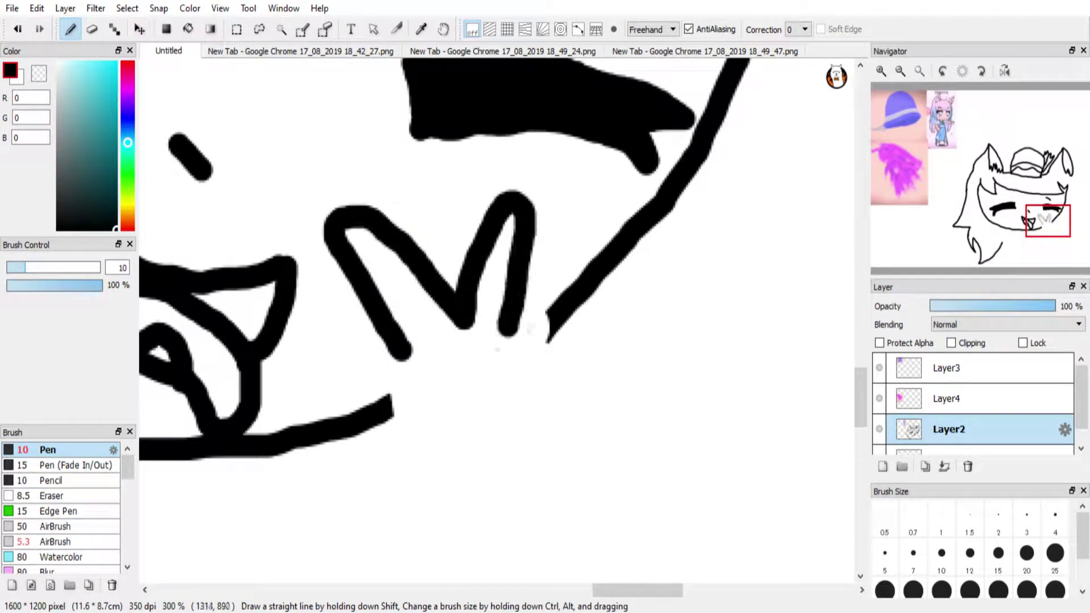
{"action": "mouse_move", "coordinate": [404, 372]}
{"action": "left_mouse_down"}
{"action": "mouse_move", "coordinate": [404, 400]}
{"action": "mouse_move", "coordinate": [468, 392]}
{"action": "left_mouse_up"}
{"action": "mouse_move", "coordinate": [509, 330]}
{"action": "left_mouse_down"}
{"action": "mouse_move", "coordinate": [487, 419]}
{"action": "mouse_move", "coordinate": [513, 355]}
{"action": "left_mouse_up"}
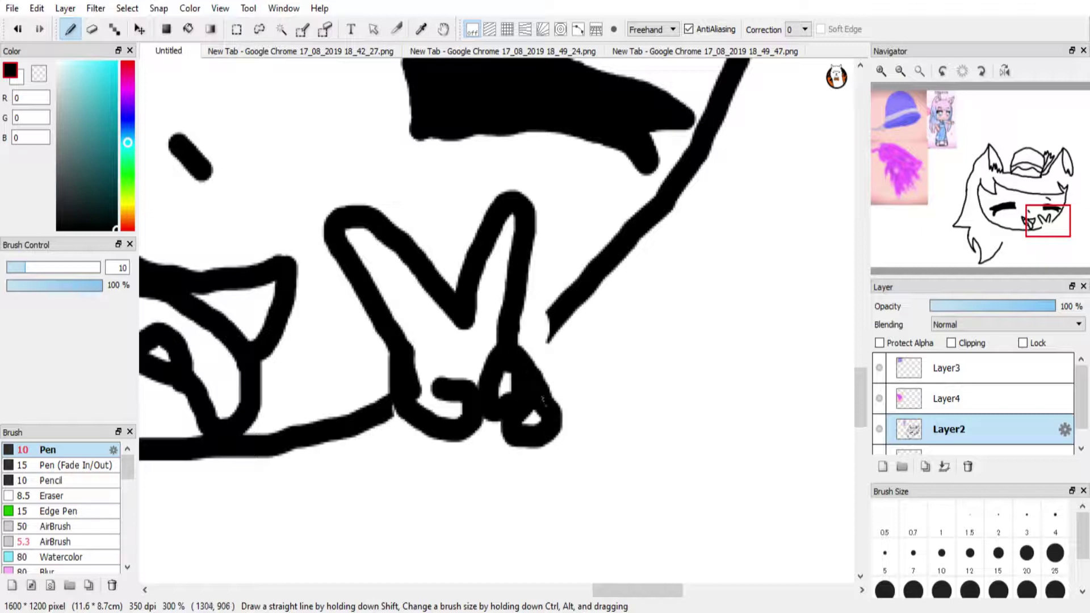
{"action": "mouse_move", "coordinate": [401, 410]}
{"action": "left_mouse_down"}
{"action": "mouse_move", "coordinate": [434, 478]}
{"action": "mouse_move", "coordinate": [529, 481]}
{"action": "left_mouse_up"}
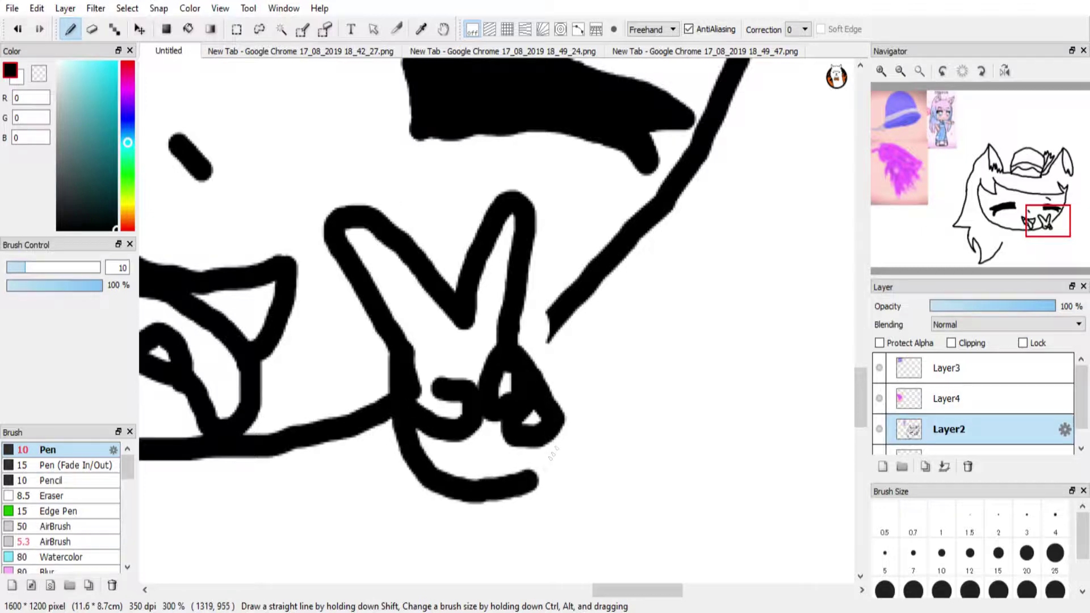
{"action": "key", "text": "ctrl+z"}
{"action": "mouse_move", "coordinate": [402, 410]}
{"action": "left_mouse_down"}
{"action": "mouse_move", "coordinate": [446, 474]}
{"action": "mouse_move", "coordinate": [494, 483]}
{"action": "left_mouse_up"}
{"action": "mouse_move", "coordinate": [562, 407]}
{"action": "left_mouse_down"}
{"action": "mouse_move", "coordinate": [567, 433]}
{"action": "mouse_move", "coordinate": [542, 491]}
{"action": "left_mouse_up"}
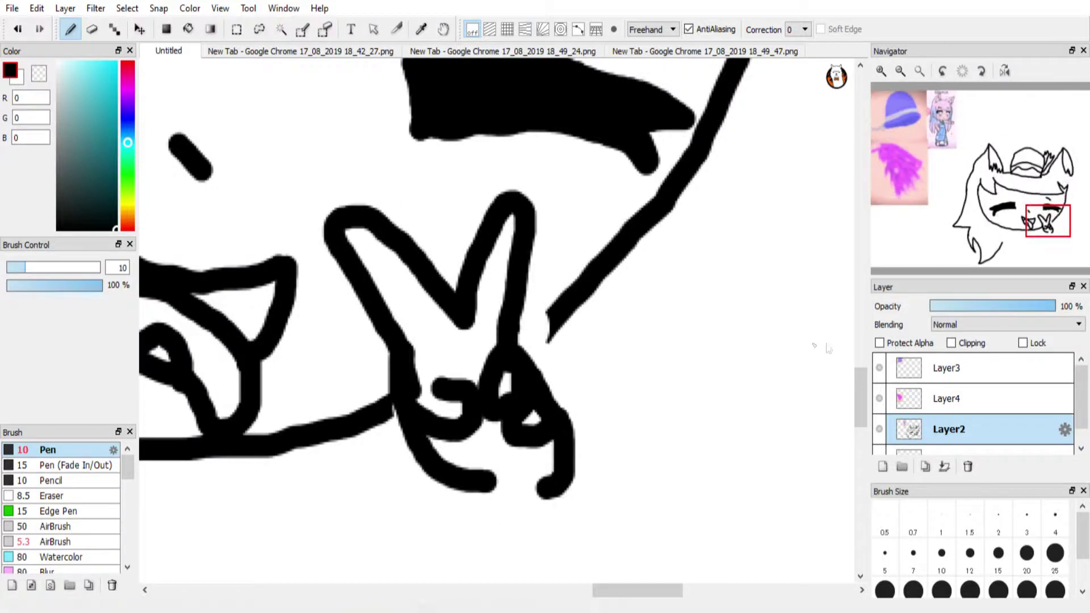
Undo all the strokes of the peace-sign hand
{"action": "left_click", "coordinate": [18, 29]}
{"action": "left_click", "coordinate": [17, 29]}
{"action": "left_click", "coordinate": [18, 29]}
{"action": "left_click", "coordinate": [17, 29]}
{"action": "left_click", "coordinate": [17, 30]}
{"action": "left_click", "coordinate": [17, 30]}
Draw a jagged fur tuft hanging beneath the chin line
{"action": "left_click_drag", "start_coordinate": [1023, 242], "coordinate": [1028, 252]}
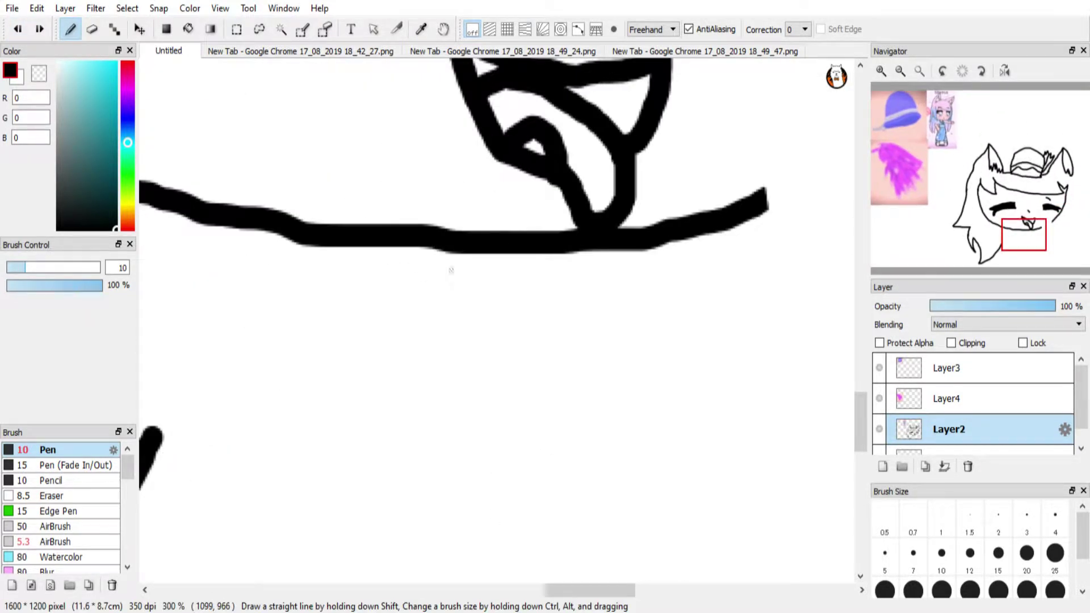
{"action": "mouse_move", "coordinate": [455, 300]}
{"action": "left_mouse_down"}
{"action": "mouse_move", "coordinate": [415, 337]}
{"action": "mouse_move", "coordinate": [485, 327]}
{"action": "mouse_move", "coordinate": [537, 370]}
{"action": "mouse_move", "coordinate": [525, 320]}
{"action": "mouse_move", "coordinate": [626, 333]}
{"action": "mouse_move", "coordinate": [574, 278]}
{"action": "left_mouse_up"}
{"action": "mouse_move", "coordinate": [457, 298]}
{"action": "left_mouse_down"}
{"action": "mouse_move", "coordinate": [369, 283]}
{"action": "mouse_move", "coordinate": [438, 249]}
{"action": "left_mouse_up"}
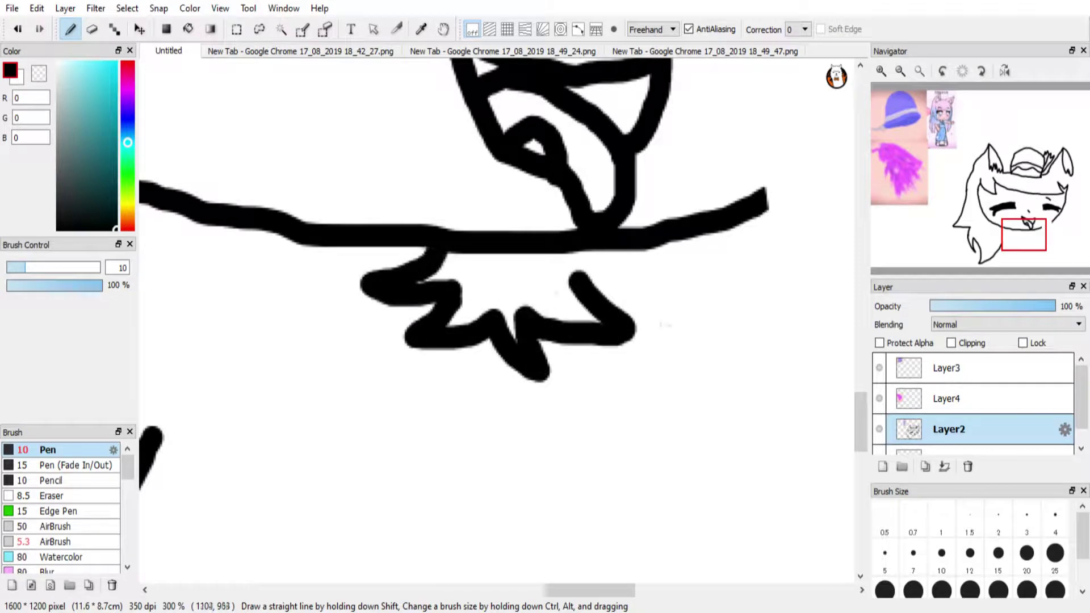
{"action": "left_click_drag", "start_coordinate": [574, 278], "coordinate": [615, 249]}
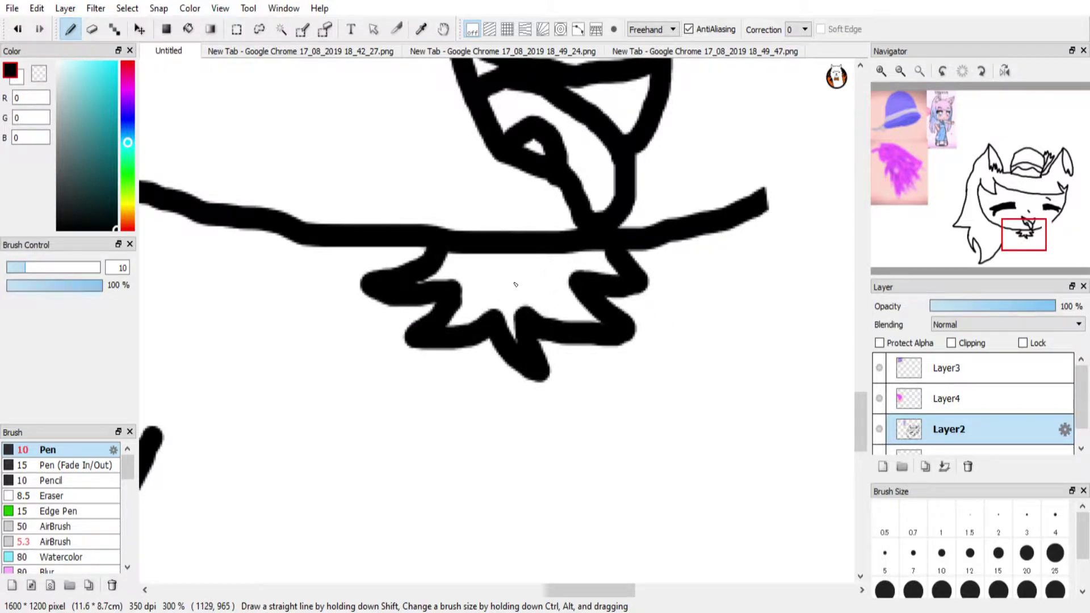
Erase and redraw the upper ends of the fur tuft so they meet the chin line
{"action": "key", "text": "e"}
{"action": "left_click_drag", "start_coordinate": [28, 272], "coordinate": [17, 268]}
{"action": "left_click_drag", "start_coordinate": [439, 256], "coordinate": [413, 265]}
{"action": "key", "text": "ctrl+z"}
{"action": "key", "text": "b"}
{"action": "key", "text": "ctrl+z"}
{"action": "left_click_drag", "start_coordinate": [614, 268], "coordinate": [595, 241]}
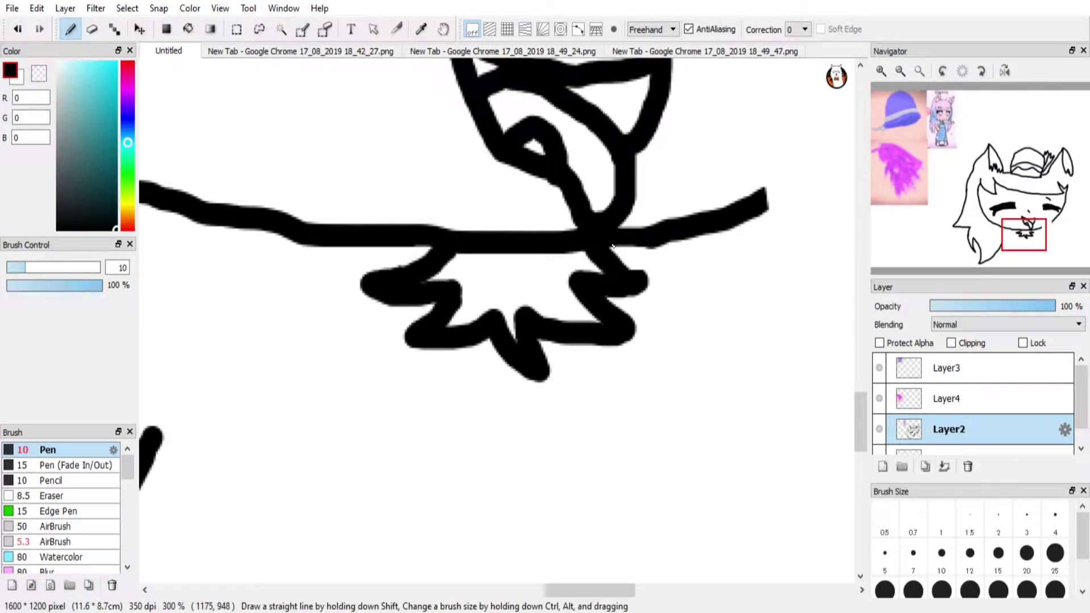
Try to draw two straight neck lines below the outer points of the fur tuft and undo them
{"action": "mouse_move", "coordinate": [413, 295]}
{"action": "left_mouse_down"}
{"action": "mouse_move", "coordinate": [316, 305]}
{"action": "mouse_move", "coordinate": [200, 379]}
{"action": "mouse_move", "coordinate": [161, 463]}
{"action": "left_mouse_up"}
{"action": "key", "text": "ctrl+z"}
{"action": "left_click_drag", "start_coordinate": [445, 342], "coordinate": [437, 405]}
{"action": "key", "text": "ctrl+z"}
{"action": "left_click", "coordinate": [437, 333], "text": "shift"}
{"action": "left_click", "coordinate": [594, 404]}
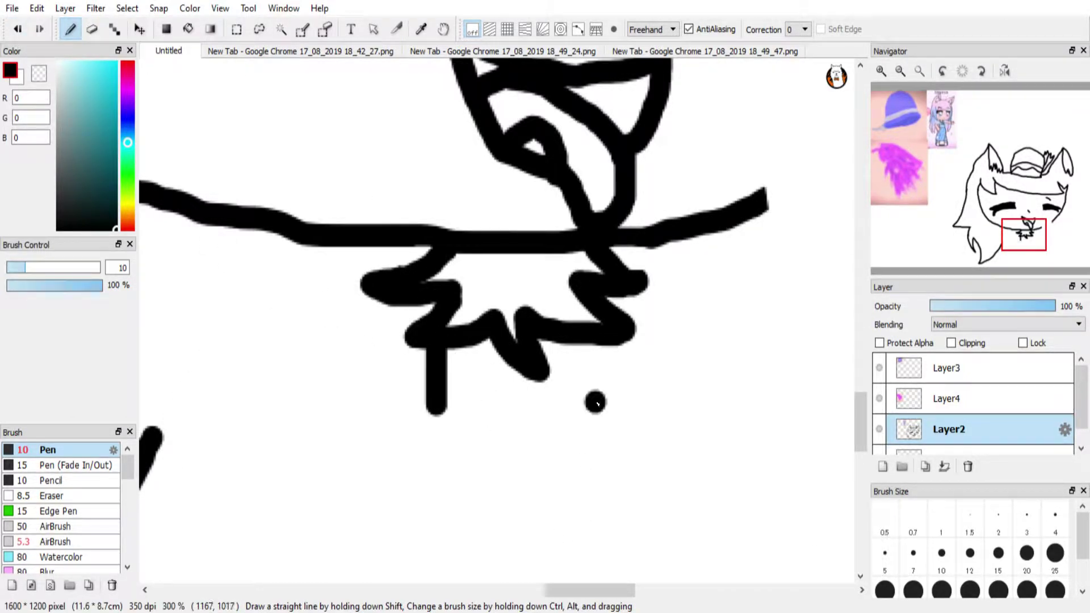
{"action": "left_click", "coordinate": [595, 338], "text": "shift"}
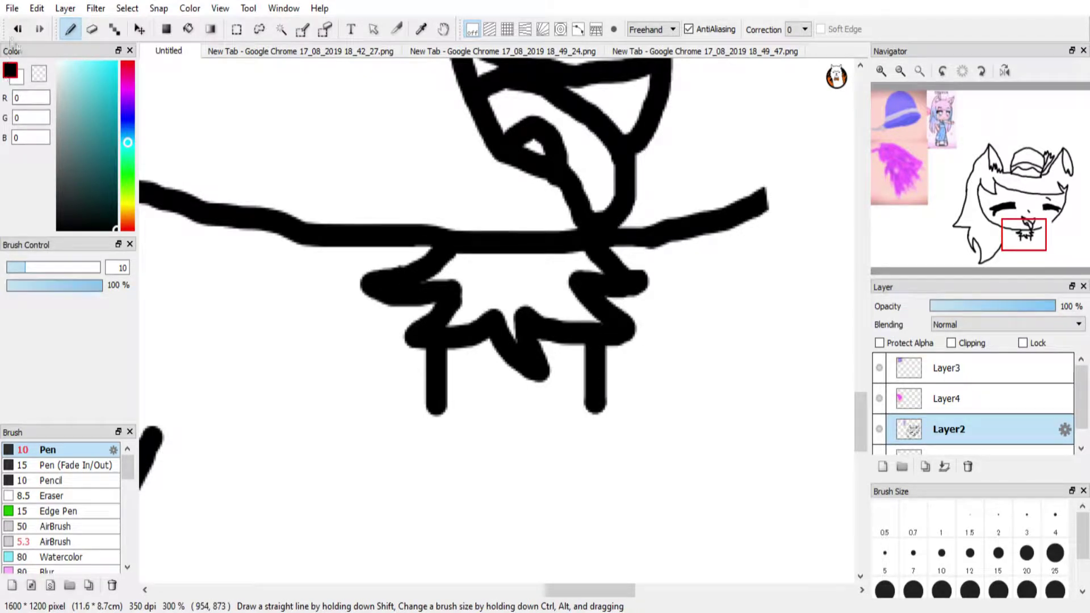
{"action": "key", "text": "ctrl+z"}
{"action": "key", "text": "ctrl+z"}
Draw two short, straight vertical neck lines down from the lower edge of the fur tuft
{"action": "left_click", "coordinate": [461, 342]}
{"action": "left_click", "coordinate": [461, 404], "text": "shift"}
{"action": "left_click", "coordinate": [578, 341]}
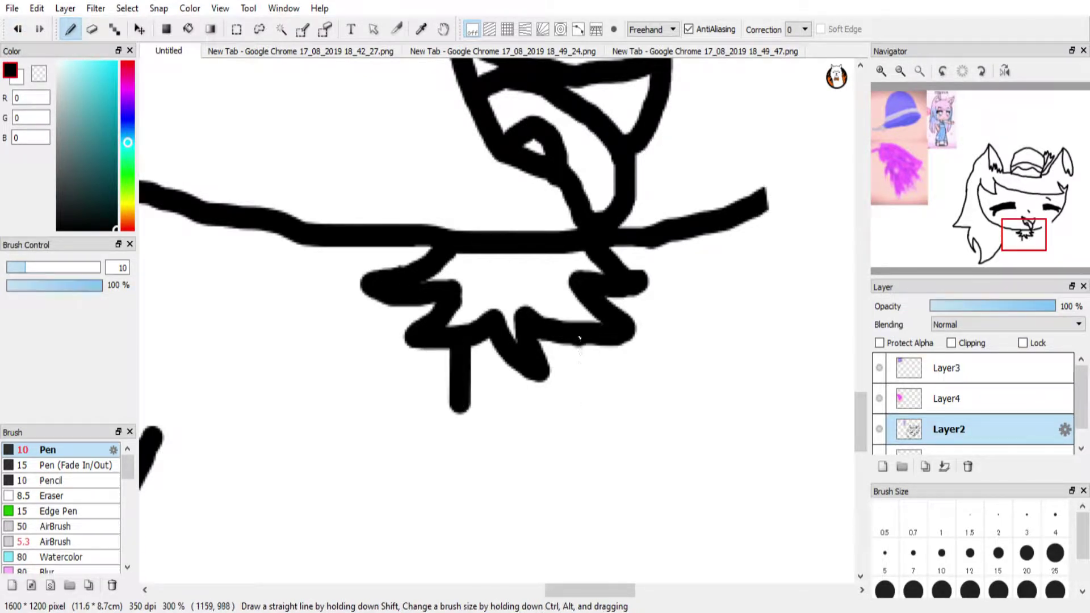
{"action": "left_click", "coordinate": [579, 403], "text": "shift"}
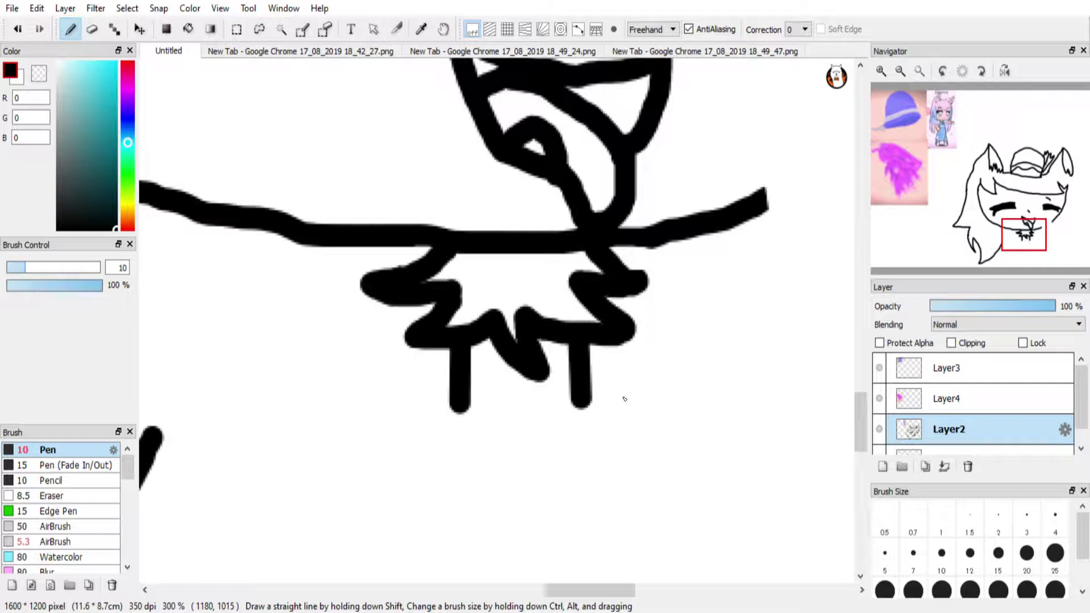
Draw the left shoulder curving from the neck into the outer arm line, plus an inner arm line beside it
{"action": "scroll", "coordinate": [625, 399], "scroll_direction": "down", "scroll_amount": 3}
{"action": "mouse_move", "coordinate": [449, 239]}
{"action": "left_mouse_down"}
{"action": "mouse_move", "coordinate": [409, 261]}
{"action": "mouse_move", "coordinate": [319, 582]}
{"action": "left_mouse_up"}
{"action": "key", "text": "ctrl+z"}
{"action": "left_click_drag", "start_coordinate": [1024, 245], "coordinate": [1019, 249]}
{"action": "mouse_move", "coordinate": [526, 158]}
{"action": "left_mouse_down"}
{"action": "mouse_move", "coordinate": [450, 158]}
{"action": "mouse_move", "coordinate": [396, 413]}
{"action": "mouse_move", "coordinate": [396, 577]}
{"action": "left_mouse_up"}
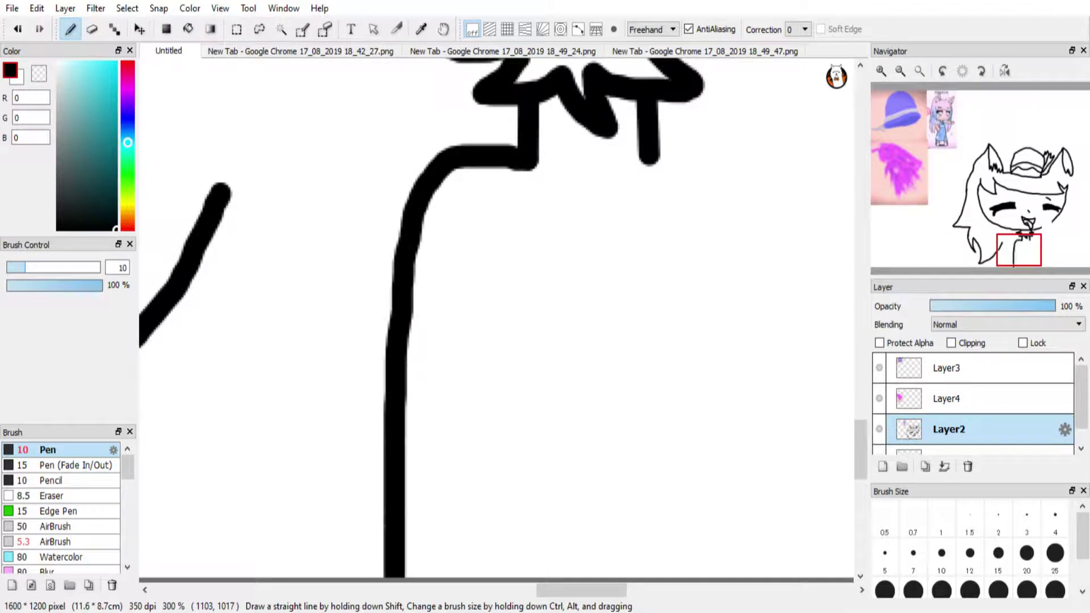
{"action": "left_click_drag", "start_coordinate": [528, 287], "coordinate": [548, 585]}
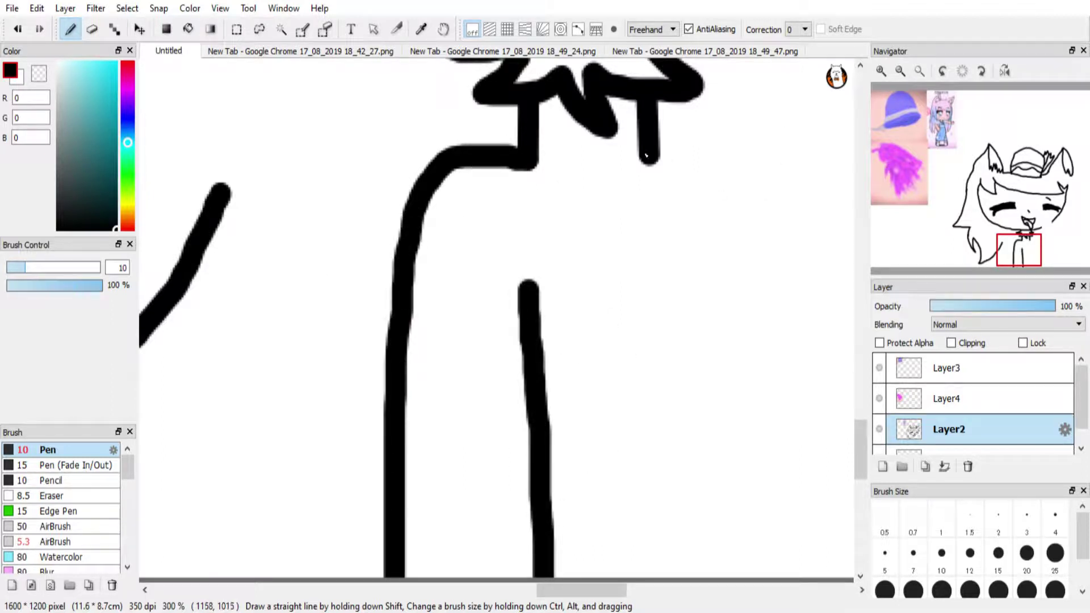
Erase the shoulder curve between the left neck line and the outer arm line
{"action": "key", "text": "e"}
{"action": "mouse_move", "coordinate": [439, 174]}
{"action": "left_mouse_down"}
{"action": "mouse_move", "coordinate": [419, 189]}
{"action": "mouse_move", "coordinate": [458, 146]}
{"action": "left_mouse_up"}
{"action": "key", "text": "b"}
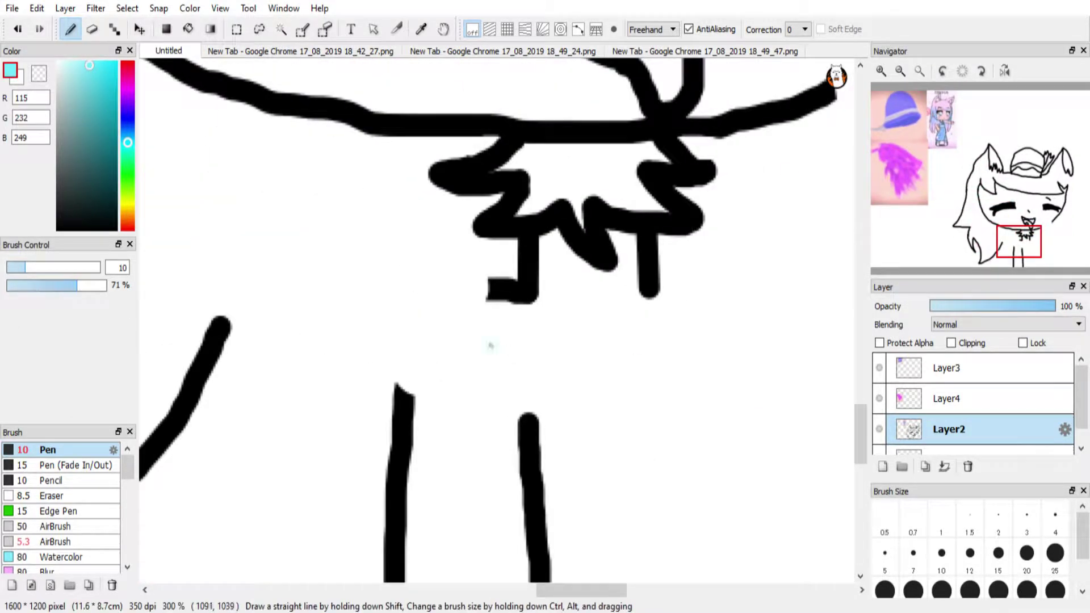
Test light cyan sleeve strokes on the left shoulder, undo them, and lower the pen opacity to 31%
{"action": "left_click_drag", "start_coordinate": [487, 345], "coordinate": [411, 293]}
{"action": "left_click", "coordinate": [53, 286]}
{"action": "key", "text": "ctrl+z"}
{"action": "mouse_move", "coordinate": [477, 343]}
{"action": "left_mouse_down"}
{"action": "mouse_move", "coordinate": [378, 289]}
{"action": "mouse_move", "coordinate": [437, 351]}
{"action": "mouse_move", "coordinate": [428, 298]}
{"action": "mouse_move", "coordinate": [410, 276]}
{"action": "left_mouse_up"}
{"action": "left_click", "coordinate": [25, 285]}
{"action": "left_click", "coordinate": [18, 29]}
{"action": "left_click", "coordinate": [36, 285]}
{"action": "left_click", "coordinate": [20, 35]}
{"action": "left_click_drag", "start_coordinate": [410, 275], "coordinate": [382, 307]}
{"action": "left_click", "coordinate": [18, 31]}
{"action": "left_click", "coordinate": [18, 31]}
Draw a fan-shaped ruffle sleeve with layered lobes on the left shoulder in light cyan at 31% opacity
{"action": "left_click_drag", "start_coordinate": [487, 322], "coordinate": [419, 255]}
{"action": "left_click_drag", "start_coordinate": [419, 256], "coordinate": [384, 282]}
{"action": "mouse_move", "coordinate": [384, 282]}
{"action": "left_mouse_down"}
{"action": "mouse_move", "coordinate": [458, 349]}
{"action": "mouse_move", "coordinate": [466, 352]}
{"action": "mouse_move", "coordinate": [399, 290]}
{"action": "mouse_move", "coordinate": [480, 332]}
{"action": "left_mouse_up"}
{"action": "key", "text": "ctrl+z"}
{"action": "key", "text": "ctrl+z"}
{"action": "mouse_move", "coordinate": [377, 284]}
{"action": "left_mouse_down"}
{"action": "mouse_move", "coordinate": [444, 331]}
{"action": "mouse_move", "coordinate": [498, 339]}
{"action": "left_mouse_up"}
{"action": "mouse_move", "coordinate": [397, 309]}
{"action": "left_mouse_down"}
{"action": "mouse_move", "coordinate": [346, 296]}
{"action": "mouse_move", "coordinate": [328, 321]}
{"action": "mouse_move", "coordinate": [403, 356]}
{"action": "mouse_move", "coordinate": [497, 345]}
{"action": "left_mouse_up"}
{"action": "mouse_move", "coordinate": [340, 341]}
{"action": "left_mouse_down"}
{"action": "mouse_move", "coordinate": [414, 387]}
{"action": "mouse_move", "coordinate": [488, 350]}
{"action": "left_mouse_up"}
Trim the left arm line under the ruffle, and redraw its top and the shoulder stub in black at 100% opacity
{"action": "left_click", "coordinate": [91, 30]}
{"action": "mouse_move", "coordinate": [377, 392]}
{"action": "left_mouse_down"}
{"action": "mouse_move", "coordinate": [402, 401]}
{"action": "mouse_move", "coordinate": [434, 391]}
{"action": "left_mouse_up"}
{"action": "left_click", "coordinate": [70, 29]}
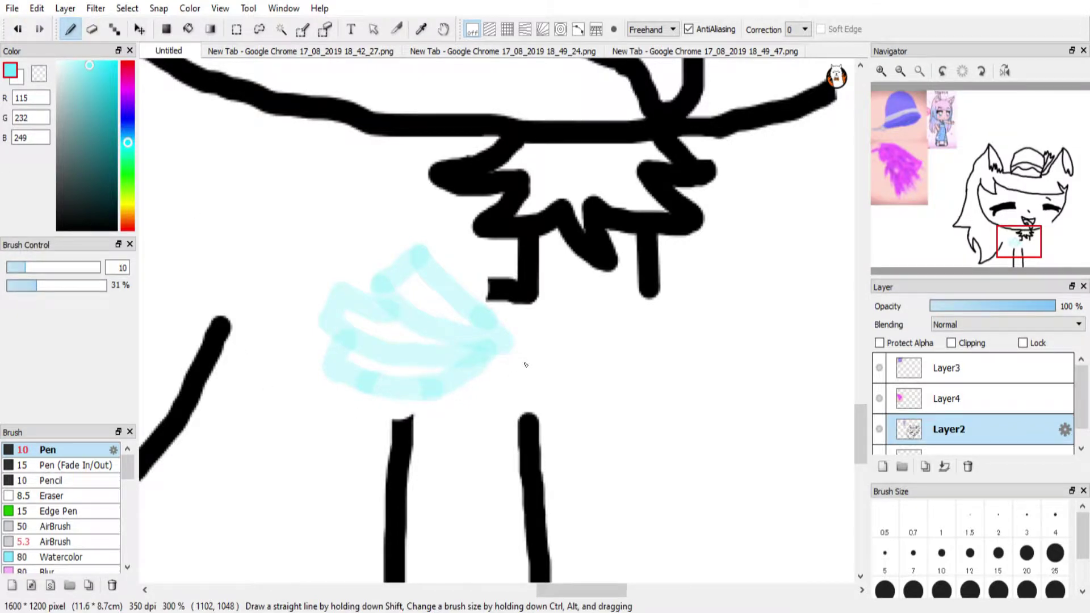
{"action": "left_click_drag", "start_coordinate": [55, 284], "coordinate": [288, 300]}
{"action": "mouse_move", "coordinate": [90, 85]}
{"action": "left_mouse_down"}
{"action": "mouse_move", "coordinate": [35, 14]}
{"action": "mouse_move", "coordinate": [322, 532]}
{"action": "left_mouse_up"}
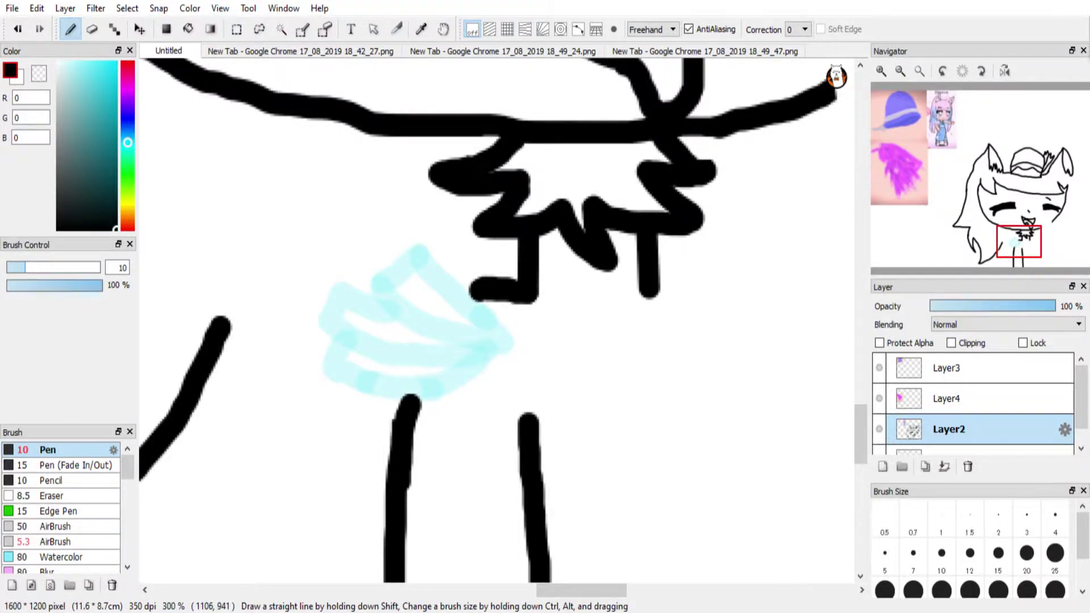
Try to draw a matching ruffle on the right shoulder in the sampled light cyan at 51% opacity
{"action": "mouse_move", "coordinate": [980, 233]}
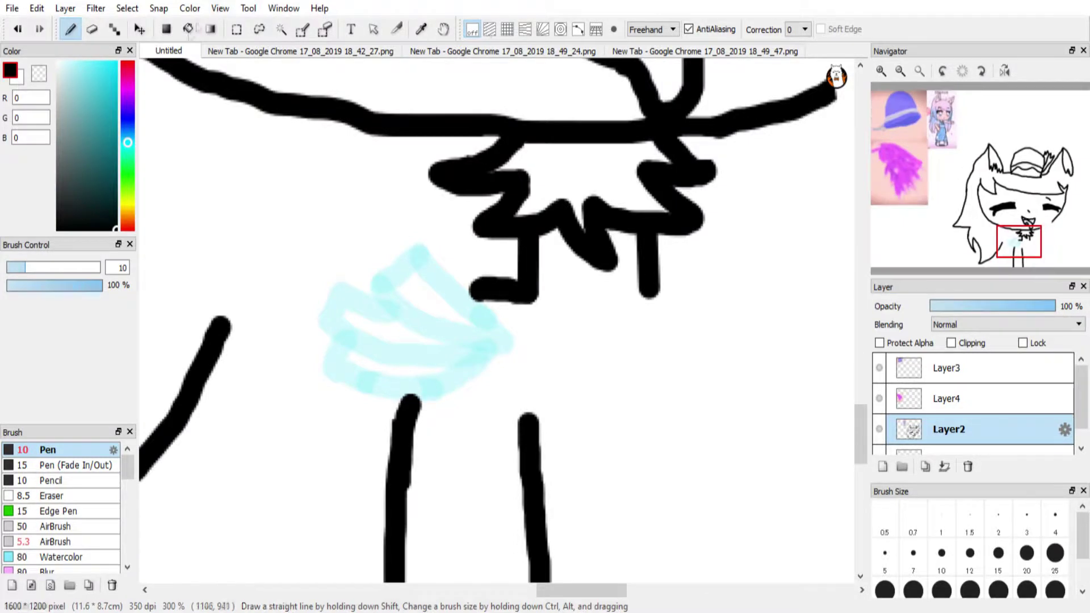
{"action": "left_click", "coordinate": [425, 266], "text": "alt"}
{"action": "left_click", "coordinate": [1038, 258]}
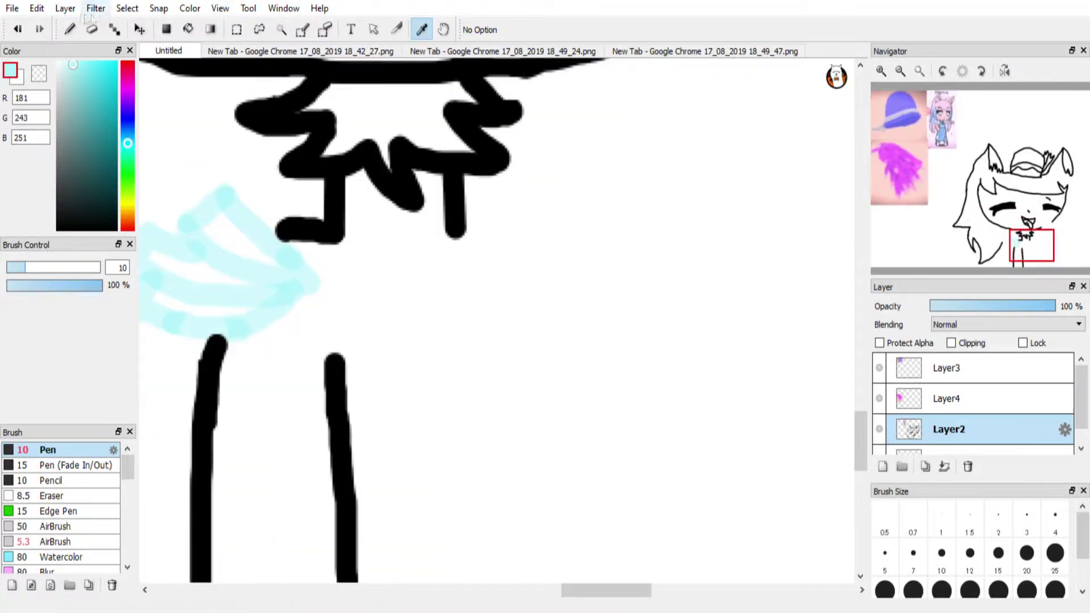
{"action": "left_click", "coordinate": [70, 29]}
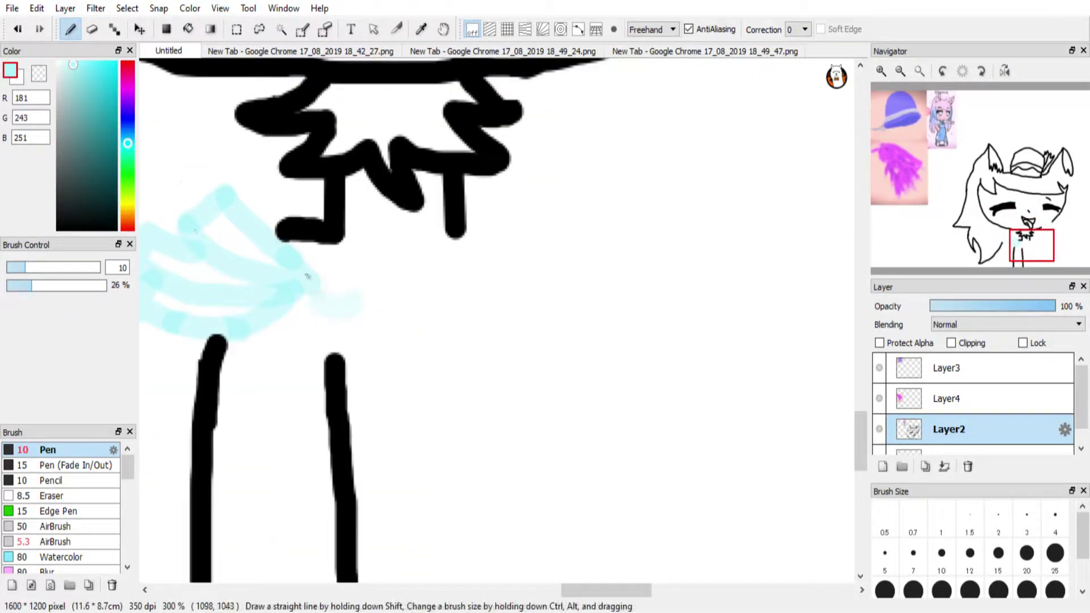
{"action": "left_click", "coordinate": [56, 285]}
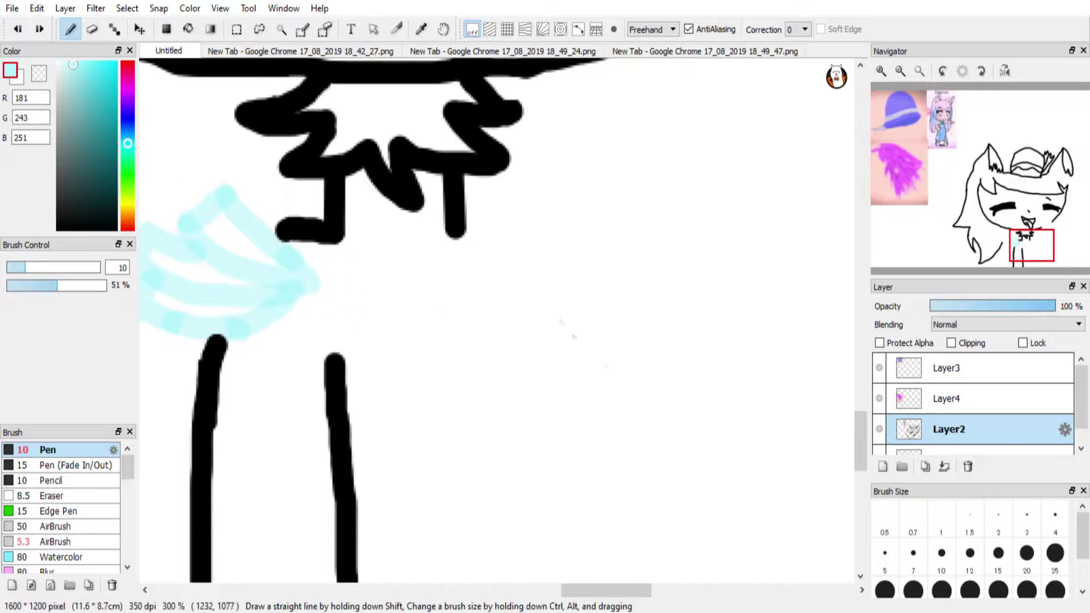
{"action": "mouse_move", "coordinate": [509, 237]}
{"action": "left_mouse_down"}
{"action": "mouse_move", "coordinate": [425, 281]}
{"action": "mouse_move", "coordinate": [561, 251]}
{"action": "mouse_move", "coordinate": [528, 307]}
{"action": "mouse_move", "coordinate": [418, 297]}
{"action": "mouse_move", "coordinate": [425, 279]}
{"action": "mouse_move", "coordinate": [418, 295]}
{"action": "mouse_move", "coordinate": [514, 331]}
{"action": "mouse_move", "coordinate": [535, 327]}
{"action": "mouse_move", "coordinate": [547, 322]}
{"action": "mouse_move", "coordinate": [522, 276]}
{"action": "left_mouse_up"}
{"action": "left_click", "coordinate": [17, 29]}
{"action": "mouse_move", "coordinate": [408, 298]}
{"action": "left_mouse_down"}
{"action": "mouse_move", "coordinate": [485, 374]}
{"action": "mouse_move", "coordinate": [522, 370]}
{"action": "left_mouse_up"}
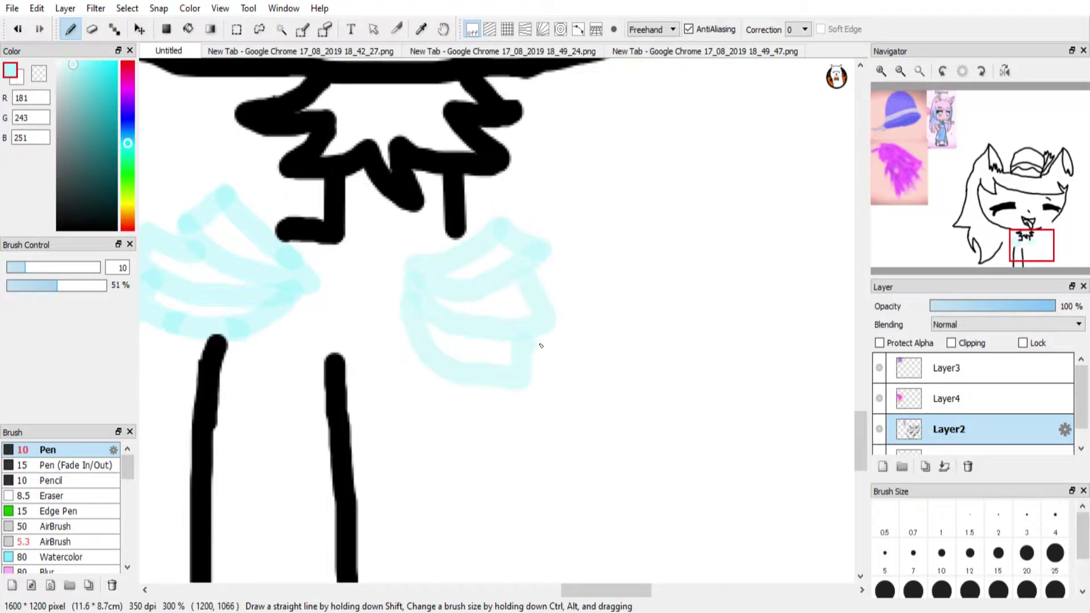
Set the pen back to black at 100% opacity and undo the right shoulder's ruffle strokes
{"action": "left_click_drag", "start_coordinate": [80, 194], "coordinate": [116, 230]}
{"action": "left_click_drag", "start_coordinate": [534, 338], "coordinate": [596, 418]}
{"action": "key", "text": "ctrl+z"}
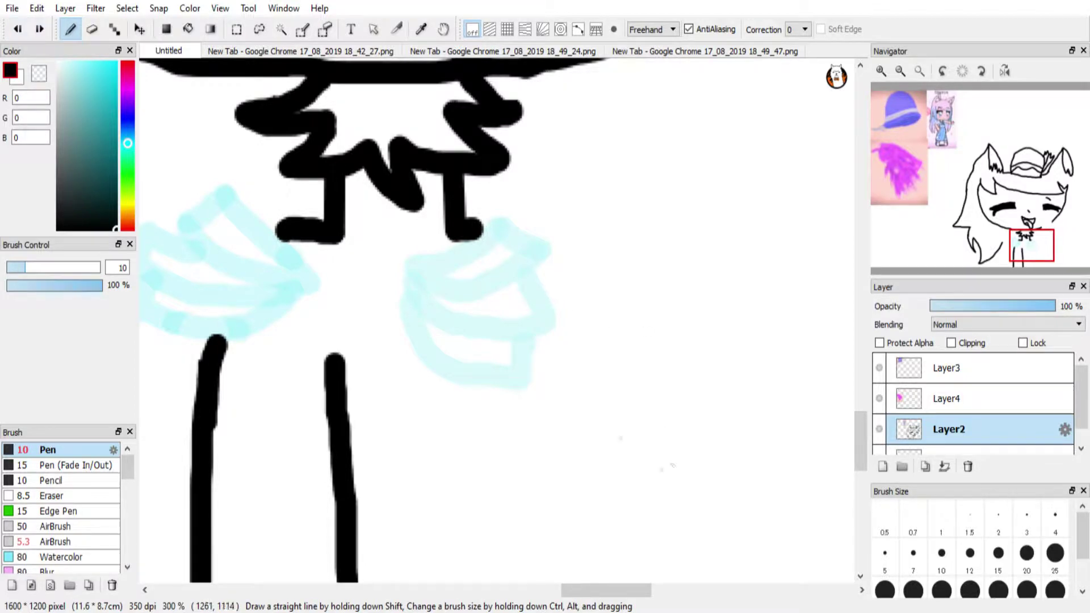
{"action": "key", "text": "ctrl+z"}
{"action": "key", "text": "ctrl+z"}
{"action": "key", "text": "ctrl+z"}
{"action": "key", "text": "ctrl+z"}
Draw the raised right arm's upper line curving from the neck, and two raised fingers in a V in the cheek gap
{"action": "left_click_drag", "start_coordinate": [467, 243], "coordinate": [670, 129]}
{"action": "left_click_drag", "start_coordinate": [1038, 241], "coordinate": [1048, 223]}
{"action": "mouse_move", "coordinate": [379, 252]}
{"action": "left_mouse_down"}
{"action": "mouse_move", "coordinate": [397, 294]}
{"action": "mouse_move", "coordinate": [460, 371]}
{"action": "mouse_move", "coordinate": [438, 316]}
{"action": "mouse_move", "coordinate": [452, 330]}
{"action": "left_mouse_up"}
{"action": "key", "text": "ctrl+z"}
{"action": "mouse_move", "coordinate": [369, 241]}
{"action": "left_mouse_down"}
{"action": "mouse_move", "coordinate": [377, 223]}
{"action": "mouse_move", "coordinate": [487, 282]}
{"action": "mouse_move", "coordinate": [538, 285]}
{"action": "mouse_move", "coordinate": [532, 321]}
{"action": "mouse_move", "coordinate": [548, 271]}
{"action": "left_mouse_up"}
{"action": "key", "text": "ctrl+z"}
{"action": "left_click", "coordinate": [94, 31]}
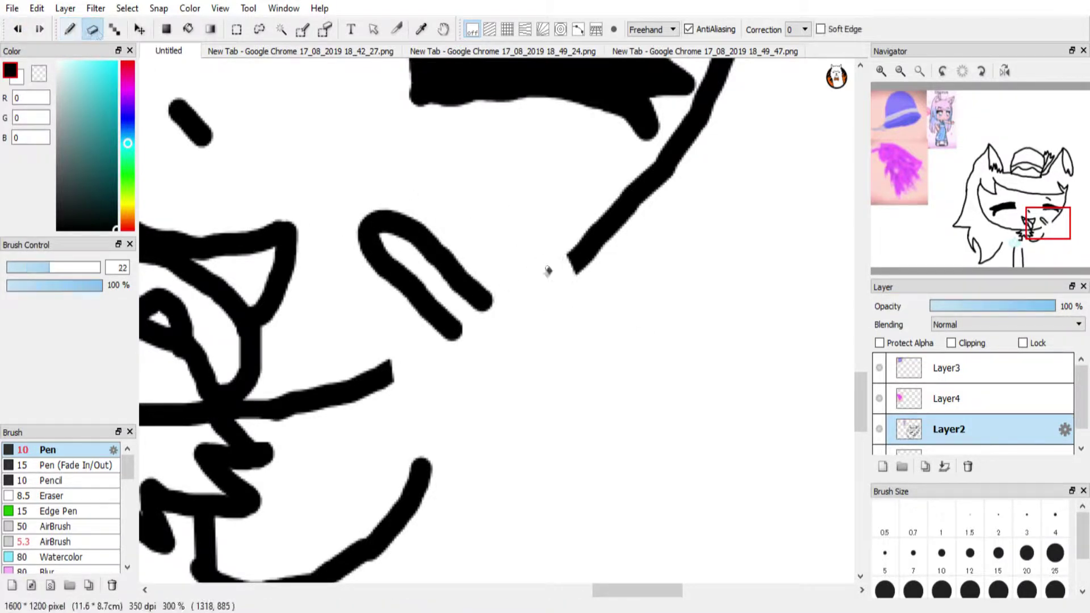
{"action": "key", "text": "b"}
{"action": "mouse_move", "coordinate": [486, 310]}
{"action": "left_mouse_down"}
{"action": "mouse_move", "coordinate": [485, 276]}
{"action": "mouse_move", "coordinate": [495, 206]}
{"action": "mouse_move", "coordinate": [518, 193]}
{"action": "mouse_move", "coordinate": [534, 324]}
{"action": "left_mouse_up"}
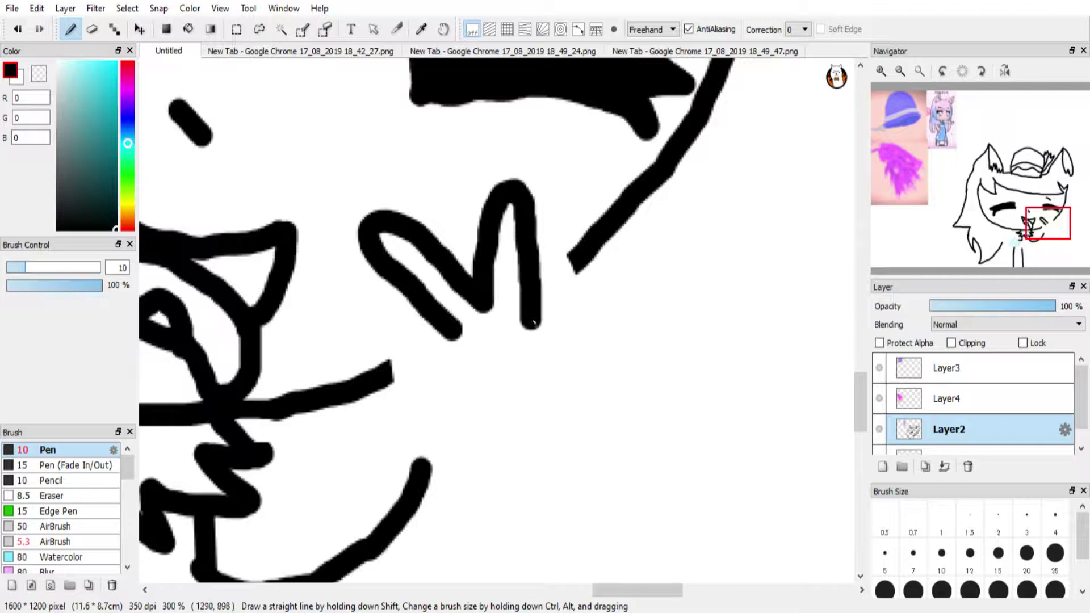
Draw the folded thumb and two curled fingers below the raised fingers
{"action": "mouse_move", "coordinate": [446, 335]}
{"action": "left_mouse_down"}
{"action": "mouse_move", "coordinate": [454, 375]}
{"action": "mouse_move", "coordinate": [498, 391]}
{"action": "mouse_move", "coordinate": [459, 330]}
{"action": "left_mouse_up"}
{"action": "mouse_move", "coordinate": [531, 344]}
{"action": "left_mouse_down"}
{"action": "mouse_move", "coordinate": [553, 348]}
{"action": "mouse_move", "coordinate": [528, 362]}
{"action": "mouse_move", "coordinate": [563, 379]}
{"action": "mouse_move", "coordinate": [580, 344]}
{"action": "mouse_move", "coordinate": [531, 384]}
{"action": "mouse_move", "coordinate": [559, 409]}
{"action": "mouse_move", "coordinate": [596, 347]}
{"action": "left_mouse_up"}
{"action": "key", "text": "ctrl+z"}
{"action": "mouse_move", "coordinate": [536, 391]}
{"action": "left_mouse_down"}
{"action": "mouse_move", "coordinate": [525, 402]}
{"action": "mouse_move", "coordinate": [613, 386]}
{"action": "mouse_move", "coordinate": [604, 366]}
{"action": "left_mouse_up"}
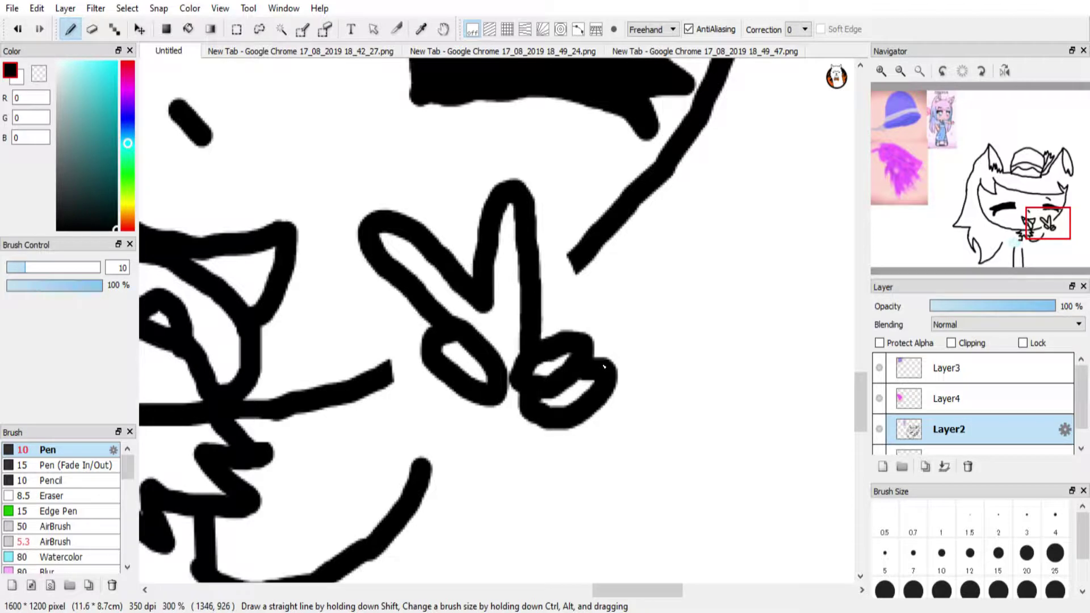
Try to draw a third curled finger at the bottom of the hand and undo it
{"action": "mouse_move", "coordinate": [537, 423]}
{"action": "left_mouse_down"}
{"action": "mouse_move", "coordinate": [568, 440]}
{"action": "mouse_move", "coordinate": [628, 392]}
{"action": "left_mouse_up"}
{"action": "left_click", "coordinate": [17, 29]}
{"action": "mouse_move", "coordinate": [536, 423]}
{"action": "left_mouse_down"}
{"action": "mouse_move", "coordinate": [618, 406]}
{"action": "mouse_move", "coordinate": [636, 440]}
{"action": "mouse_move", "coordinate": [561, 406]}
{"action": "left_mouse_up"}
{"action": "key", "text": "ctrl+z"}
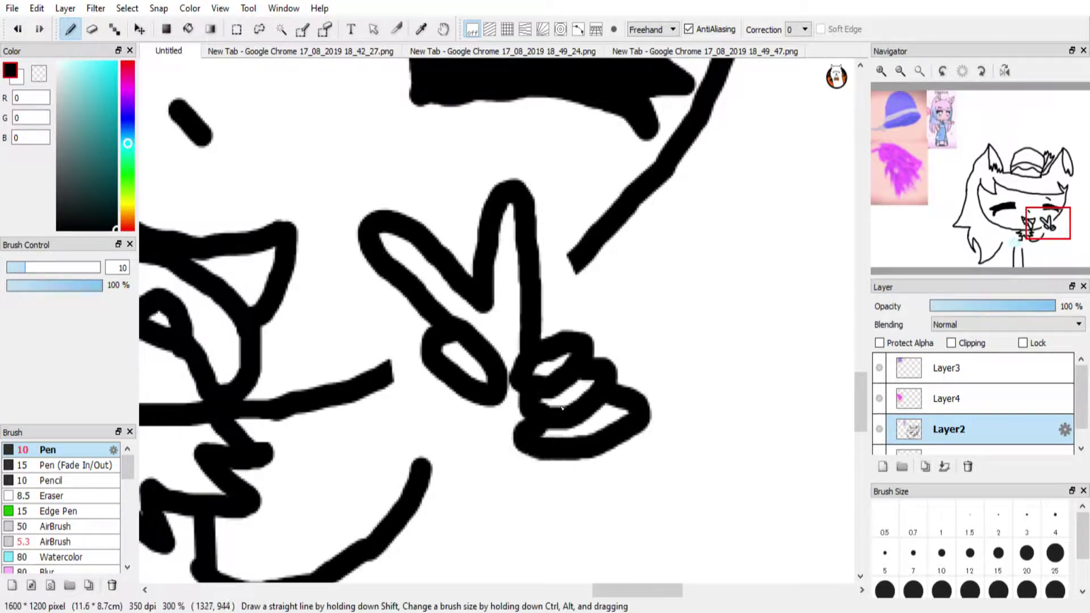
{"action": "key", "text": "ctrl+z"}
Draw the wrist line joining the thumb to the arm, and close the outer and lower edge of the palm
{"action": "left_click_drag", "start_coordinate": [469, 397], "coordinate": [492, 477]}
{"action": "left_click", "coordinate": [17, 29]}
{"action": "mouse_move", "coordinate": [469, 397]}
{"action": "left_mouse_down"}
{"action": "mouse_move", "coordinate": [480, 431]}
{"action": "mouse_move", "coordinate": [517, 460]}
{"action": "left_mouse_up"}
{"action": "left_click", "coordinate": [17, 29]}
{"action": "mouse_move", "coordinate": [593, 408]}
{"action": "left_mouse_down"}
{"action": "mouse_move", "coordinate": [593, 422]}
{"action": "mouse_move", "coordinate": [536, 471]}
{"action": "left_mouse_up"}
{"action": "mouse_move", "coordinate": [469, 397]}
{"action": "left_mouse_down"}
{"action": "mouse_move", "coordinate": [475, 433]}
{"action": "mouse_move", "coordinate": [423, 471]}
{"action": "left_mouse_up"}
{"action": "left_click", "coordinate": [91, 30]}
{"action": "mouse_move", "coordinate": [536, 471]}
{"action": "left_mouse_down"}
{"action": "mouse_move", "coordinate": [605, 462]}
{"action": "mouse_move", "coordinate": [579, 457]}
{"action": "left_mouse_up"}
{"action": "left_click", "coordinate": [71, 30]}
{"action": "mouse_move", "coordinate": [590, 420]}
{"action": "left_mouse_down"}
{"action": "mouse_move", "coordinate": [584, 438]}
{"action": "mouse_move", "coordinate": [519, 451]}
{"action": "left_mouse_up"}
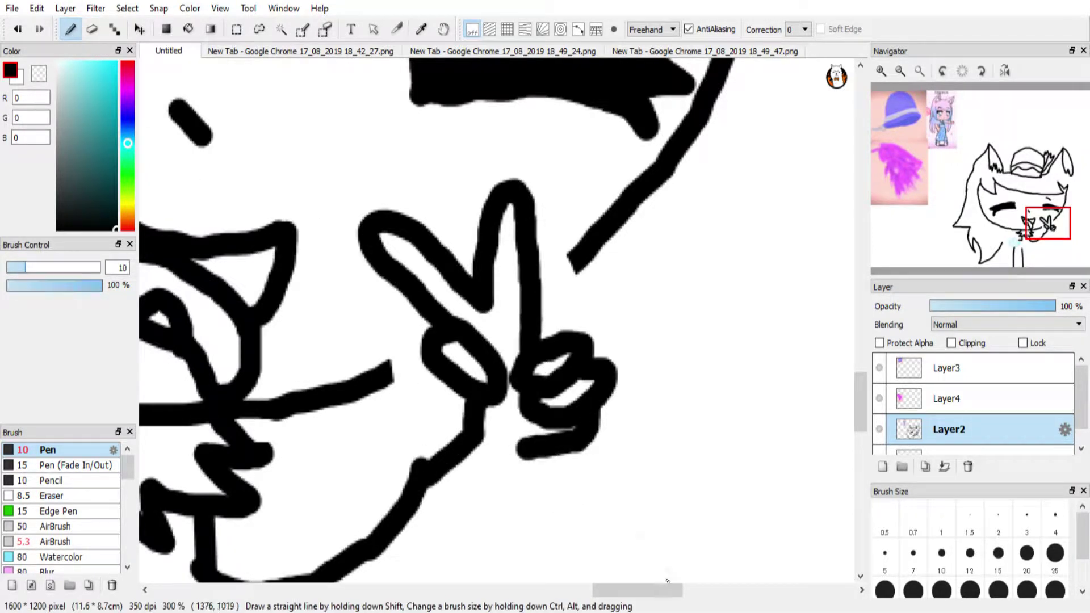
Draw the raised arm's lower line from the hand toward the shoulder, and erase the line ends near the neck
{"action": "left_click", "coordinate": [1048, 237]}
{"action": "mouse_move", "coordinate": [520, 325]}
{"action": "left_mouse_down"}
{"action": "mouse_move", "coordinate": [284, 517]}
{"action": "mouse_move", "coordinate": [177, 526]}
{"action": "mouse_move", "coordinate": [273, 476]}
{"action": "left_mouse_up"}
{"action": "key", "text": "e"}
{"action": "left_click", "coordinate": [1028, 239]}
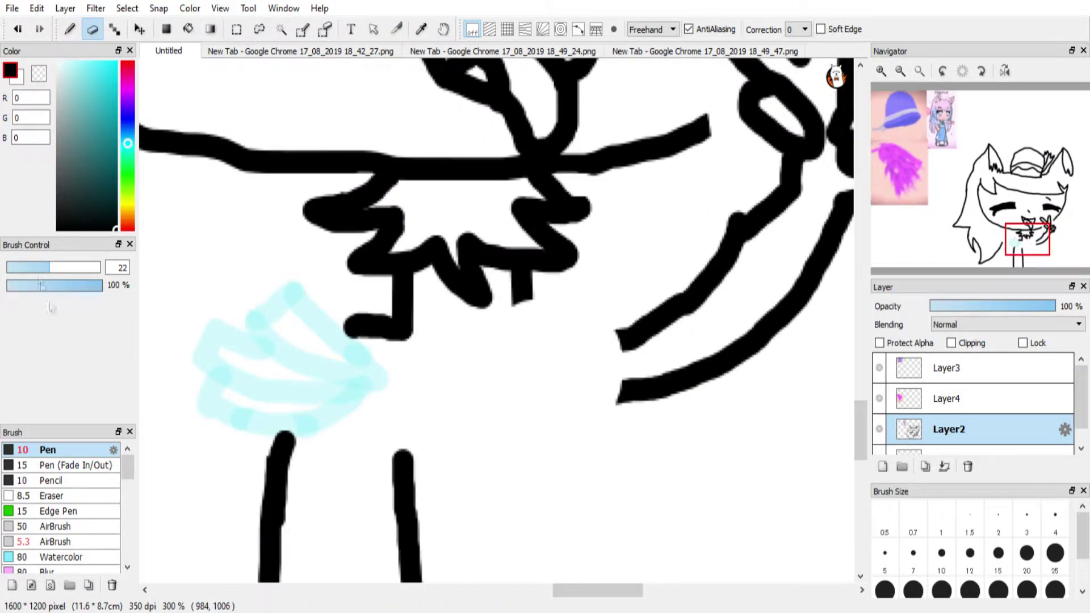
Draw the upper lobes of a ruffle on the right shoulder in the light cyan sampled from the left ruffle
{"action": "left_click_drag", "start_coordinate": [38, 285], "coordinate": [56, 284]}
{"action": "left_click", "coordinate": [421, 29]}
{"action": "left_click", "coordinate": [293, 301]}
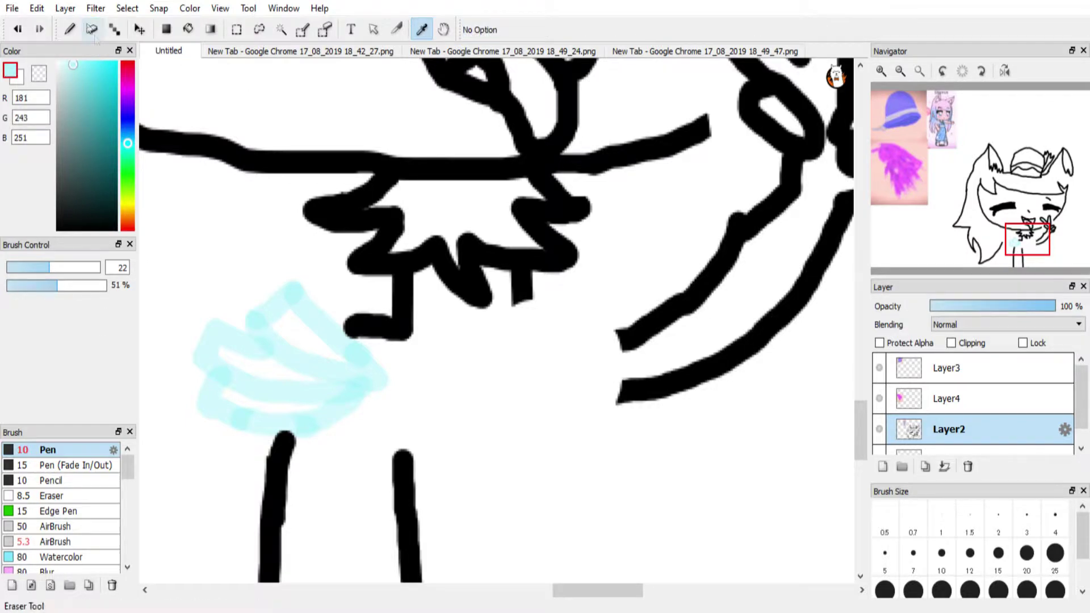
{"action": "left_click", "coordinate": [70, 29]}
{"action": "mouse_move", "coordinate": [548, 297]}
{"action": "left_mouse_down"}
{"action": "mouse_move", "coordinate": [602, 283]}
{"action": "mouse_move", "coordinate": [562, 341]}
{"action": "mouse_move", "coordinate": [511, 369]}
{"action": "mouse_move", "coordinate": [545, 281]}
{"action": "left_mouse_up"}
{"action": "mouse_move", "coordinate": [595, 307]}
{"action": "left_mouse_down"}
{"action": "mouse_move", "coordinate": [548, 390]}
{"action": "mouse_move", "coordinate": [516, 398]}
{"action": "mouse_move", "coordinate": [534, 381]}
{"action": "left_mouse_up"}
Erase the ends of both raised-arm lines beside the right ruffle with the eraser at full opacity
{"action": "left_click", "coordinate": [93, 29]}
{"action": "left_click_drag", "start_coordinate": [669, 307], "coordinate": [625, 343]}
{"action": "left_click_drag", "start_coordinate": [684, 376], "coordinate": [620, 397]}
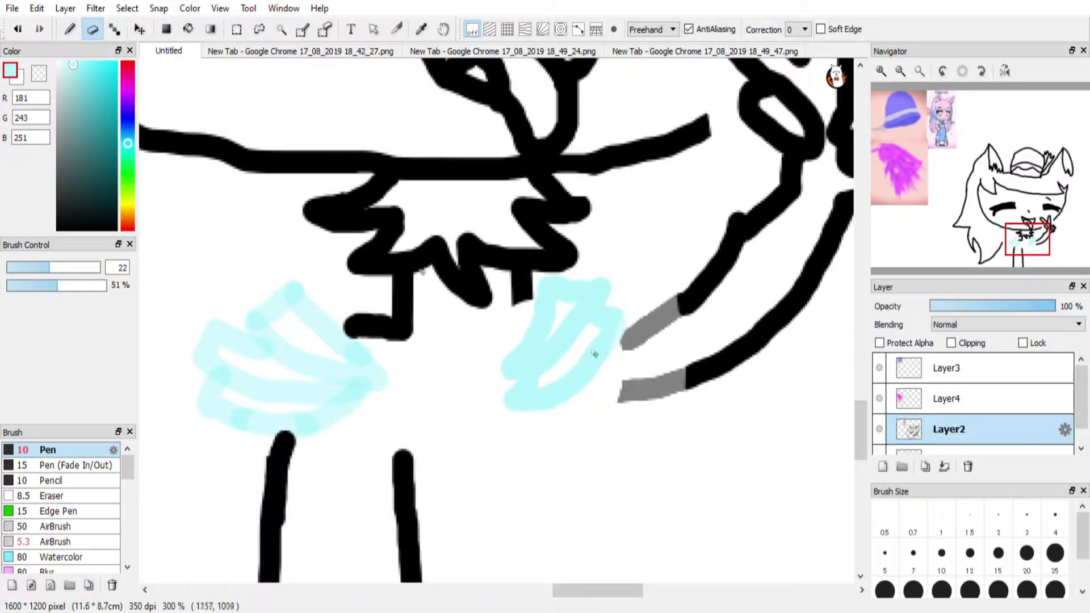
{"action": "left_click", "coordinate": [18, 28]}
{"action": "left_click_drag", "start_coordinate": [83, 285], "coordinate": [230, 295]}
{"action": "mouse_move", "coordinate": [652, 342]}
{"action": "left_mouse_down"}
{"action": "mouse_move", "coordinate": [645, 366]}
{"action": "mouse_move", "coordinate": [681, 378]}
{"action": "left_mouse_up"}
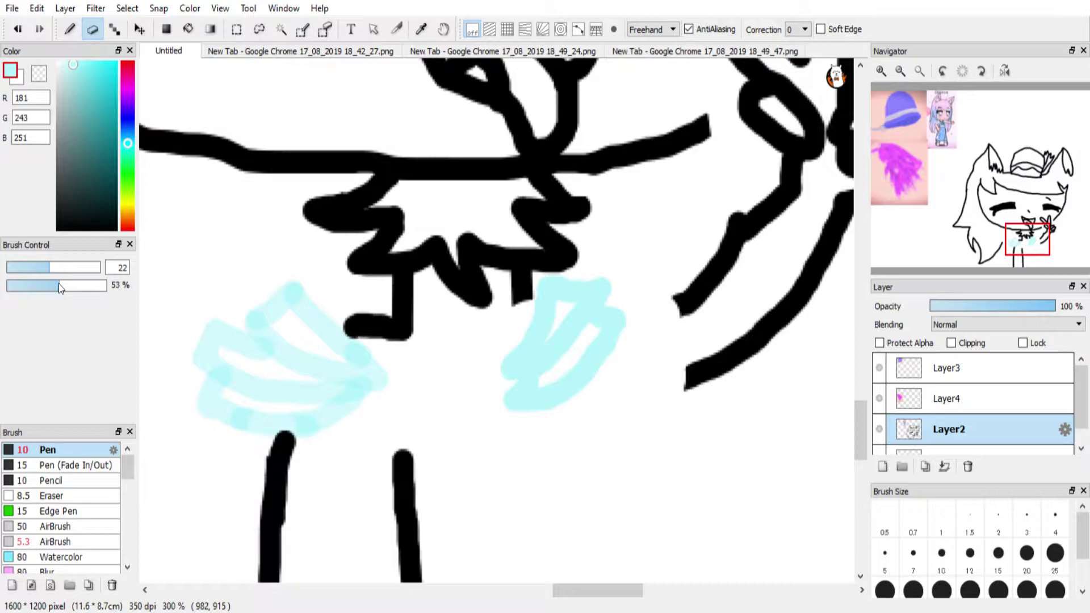
Add a lower lobe to the right shoulder's light cyan ruffle
{"action": "left_click_drag", "start_coordinate": [59, 283], "coordinate": [57, 284]}
{"action": "left_click", "coordinate": [70, 29]}
{"action": "mouse_move", "coordinate": [608, 343]}
{"action": "left_mouse_down"}
{"action": "mouse_move", "coordinate": [630, 366]}
{"action": "mouse_move", "coordinate": [505, 429]}
{"action": "left_mouse_up"}
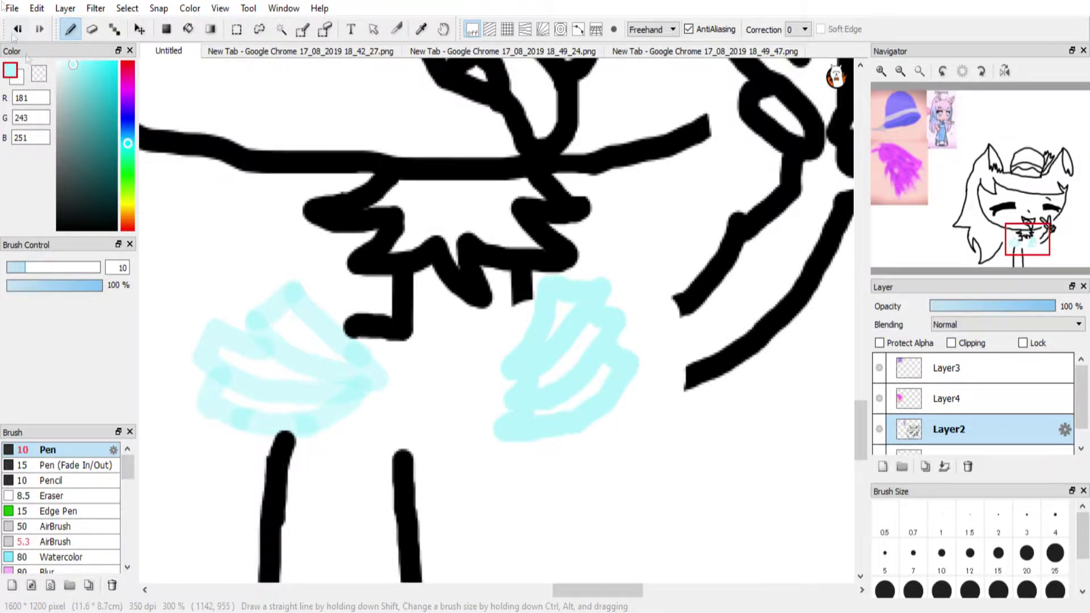
Extend both raised-arm lines toward the ruffle and lengthen the right neck line in black
{"action": "left_click", "coordinate": [700, 372], "text": "alt"}
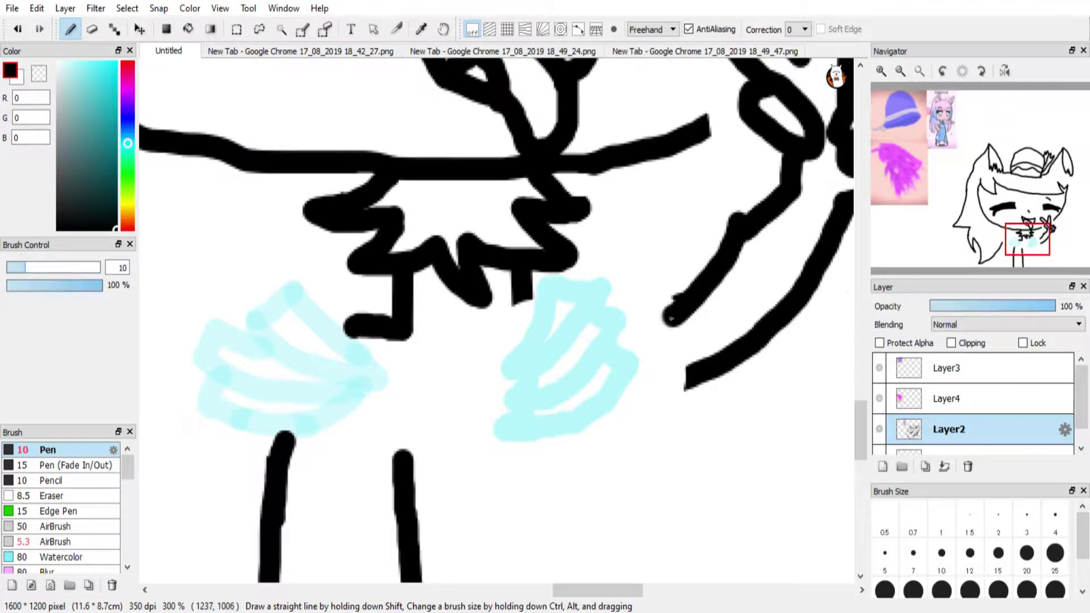
{"action": "left_click_drag", "start_coordinate": [674, 309], "coordinate": [620, 345]}
{"action": "mouse_move", "coordinate": [688, 364]}
{"action": "left_mouse_down"}
{"action": "mouse_move", "coordinate": [658, 412]}
{"action": "mouse_move", "coordinate": [580, 462]}
{"action": "left_mouse_up"}
{"action": "left_click_drag", "start_coordinate": [521, 301], "coordinate": [525, 325]}
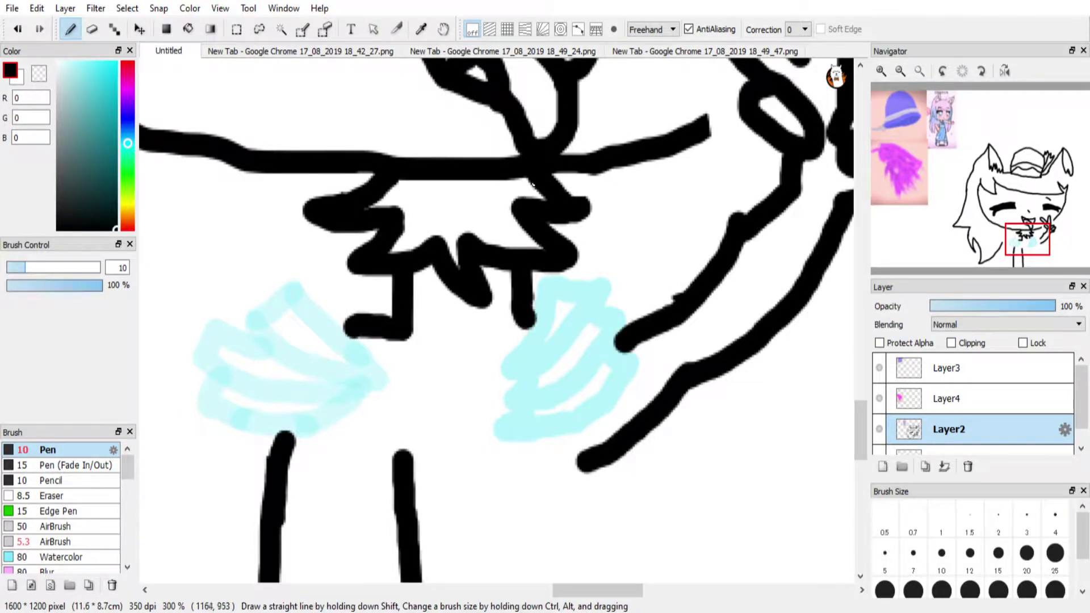
Smooth the bump on the raised arm's upper line, and draw the body's side line down from the lower arm line
{"action": "left_click", "coordinate": [92, 29]}
{"action": "mouse_move", "coordinate": [729, 256]}
{"action": "left_mouse_down"}
{"action": "mouse_move", "coordinate": [752, 212]}
{"action": "mouse_move", "coordinate": [720, 262]}
{"action": "left_mouse_up"}
{"action": "left_click", "coordinate": [101, 285]}
{"action": "key", "text": "b"}
{"action": "left_click_drag", "start_coordinate": [790, 194], "coordinate": [716, 272]}
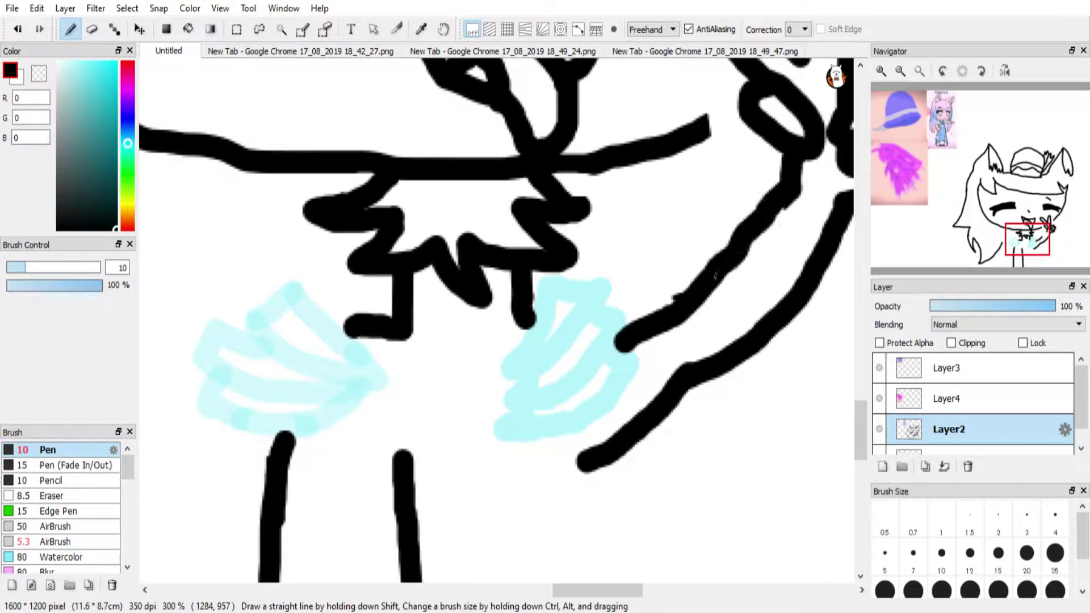
{"action": "left_click_drag", "start_coordinate": [581, 457], "coordinate": [593, 580]}
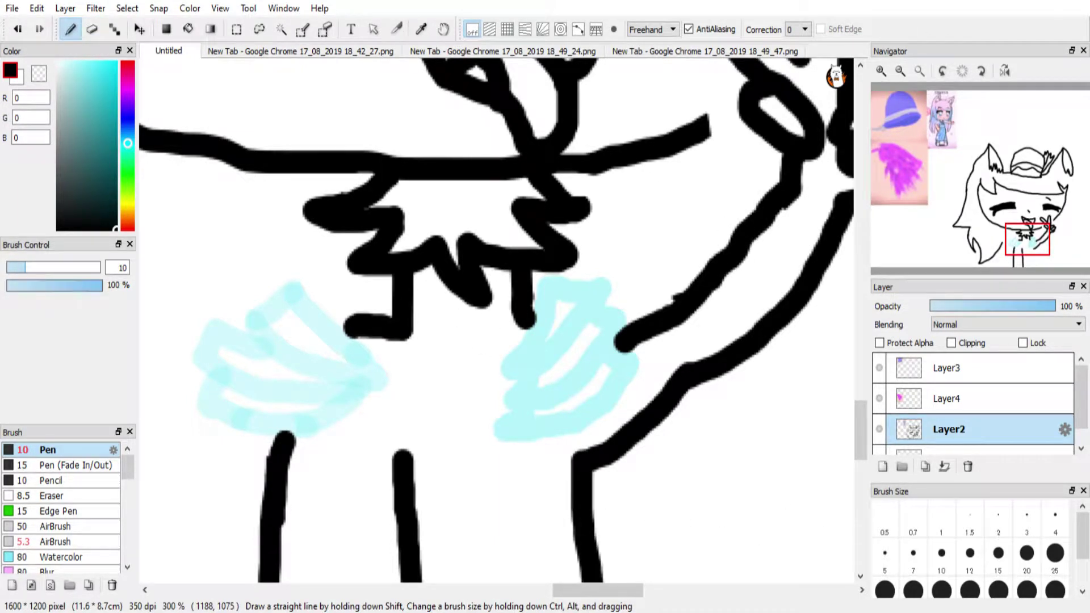
Draw jagged hair hanging from the left part of the chin line around the left ruffle, ending at the fur tuft
{"action": "mouse_move", "coordinate": [372, 181]}
{"action": "left_mouse_down"}
{"action": "mouse_move", "coordinate": [187, 259]}
{"action": "mouse_move", "coordinate": [241, 252]}
{"action": "left_mouse_up"}
{"action": "scroll", "coordinate": [610, 229], "scroll_direction": "left", "scroll_amount": 3}
{"action": "key", "text": "ctrl+z"}
{"action": "mouse_move", "coordinate": [542, 173]}
{"action": "left_mouse_down"}
{"action": "mouse_move", "coordinate": [378, 171]}
{"action": "mouse_move", "coordinate": [273, 293]}
{"action": "mouse_move", "coordinate": [319, 287]}
{"action": "mouse_move", "coordinate": [342, 495]}
{"action": "mouse_move", "coordinate": [350, 420]}
{"action": "mouse_move", "coordinate": [374, 452]}
{"action": "mouse_move", "coordinate": [344, 419]}
{"action": "mouse_move", "coordinate": [386, 460]}
{"action": "mouse_move", "coordinate": [402, 438]}
{"action": "left_mouse_up"}
{"action": "mouse_move", "coordinate": [440, 295]}
{"action": "left_mouse_down"}
{"action": "mouse_move", "coordinate": [457, 248]}
{"action": "mouse_move", "coordinate": [536, 225]}
{"action": "left_mouse_up"}
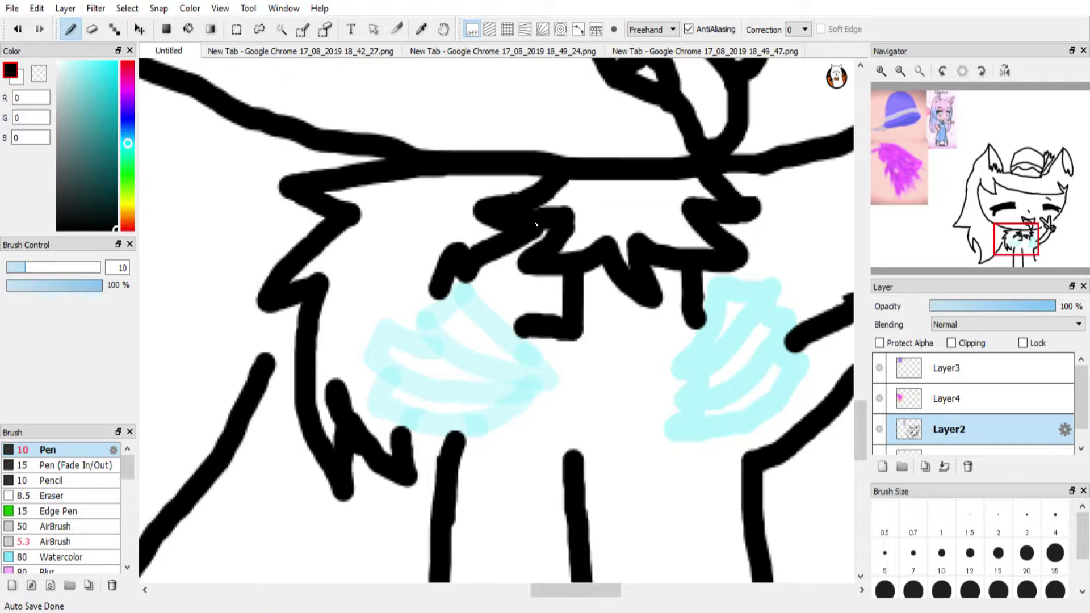
Set the pen opacity to 52% and draw teal (RGB 20, 174, 191) fold strokes across the left ruffle, following the reference character
{"action": "left_click_drag", "start_coordinate": [77, 294], "coordinate": [40, 287]}
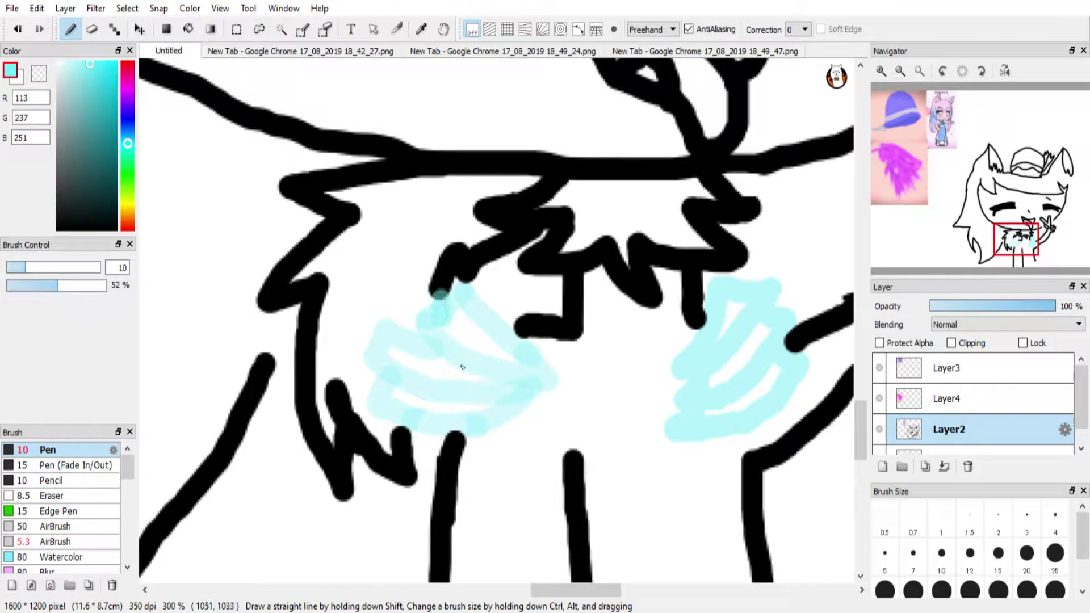
{"action": "left_click", "coordinate": [18, 29]}
{"action": "left_click_drag", "start_coordinate": [938, 109], "coordinate": [938, 115]}
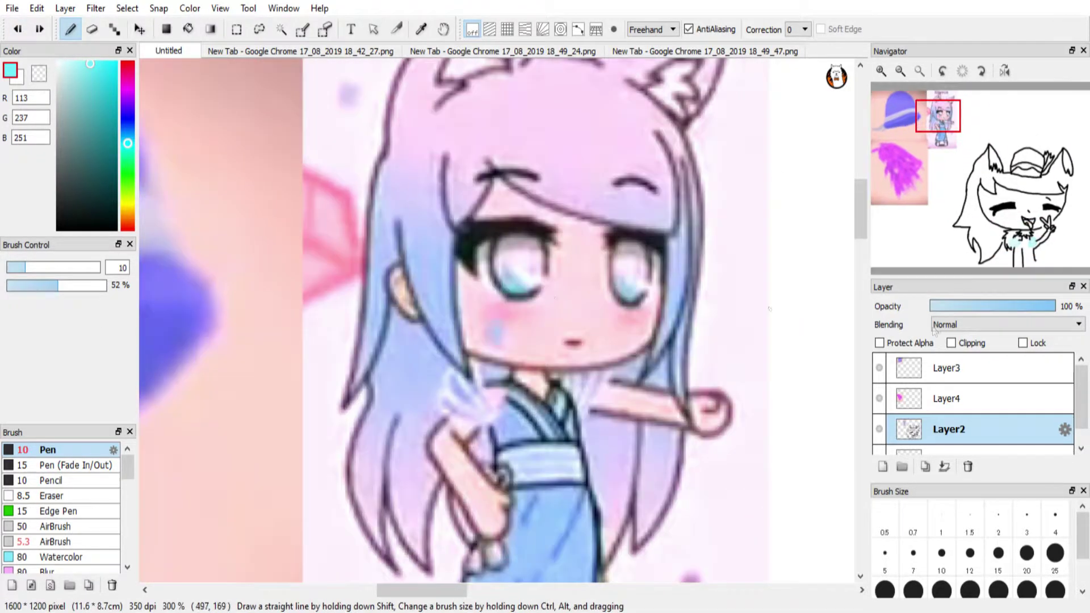
{"action": "left_click_drag", "start_coordinate": [974, 241], "coordinate": [1011, 239]}
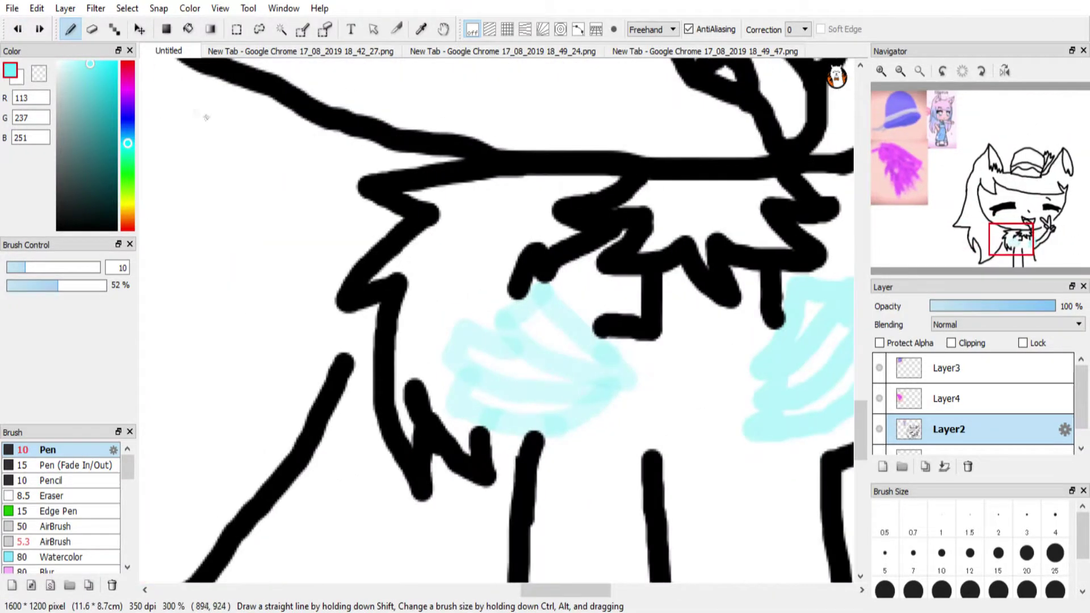
{"action": "left_click", "coordinate": [111, 104]}
{"action": "mouse_move", "coordinate": [473, 332]}
{"action": "left_mouse_down"}
{"action": "mouse_move", "coordinate": [473, 364]}
{"action": "mouse_move", "coordinate": [565, 375]}
{"action": "left_mouse_up"}
{"action": "key", "text": "ctrl+z"}
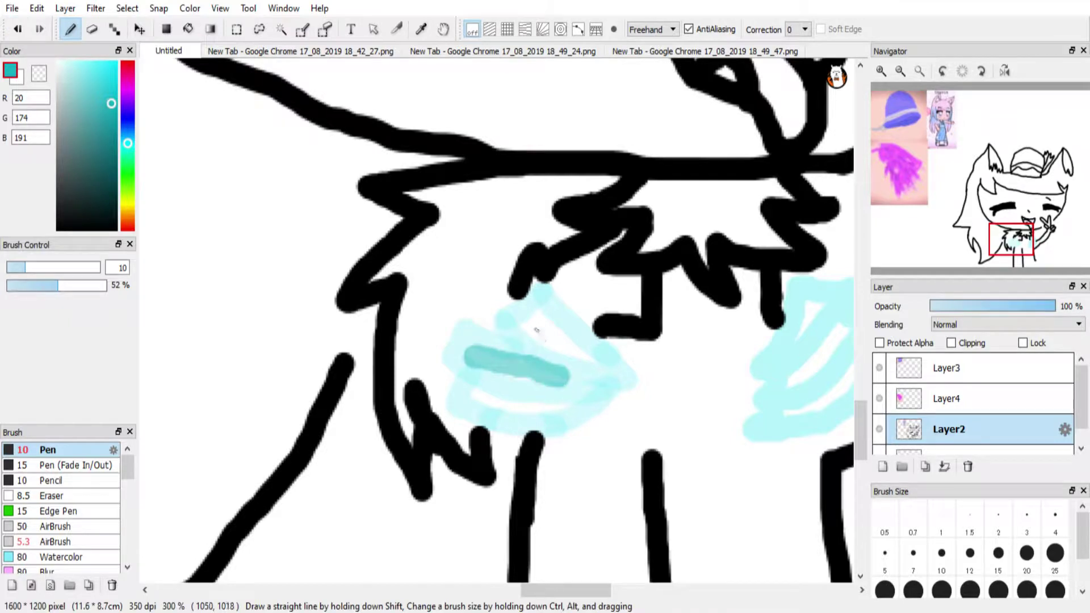
{"action": "left_click_drag", "start_coordinate": [519, 322], "coordinate": [584, 354]}
{"action": "mouse_move", "coordinate": [467, 391]}
{"action": "left_mouse_down"}
{"action": "mouse_move", "coordinate": [539, 410]}
{"action": "mouse_move", "coordinate": [565, 400]}
{"action": "left_mouse_up"}
{"action": "left_click_drag", "start_coordinate": [576, 353], "coordinate": [587, 368]}
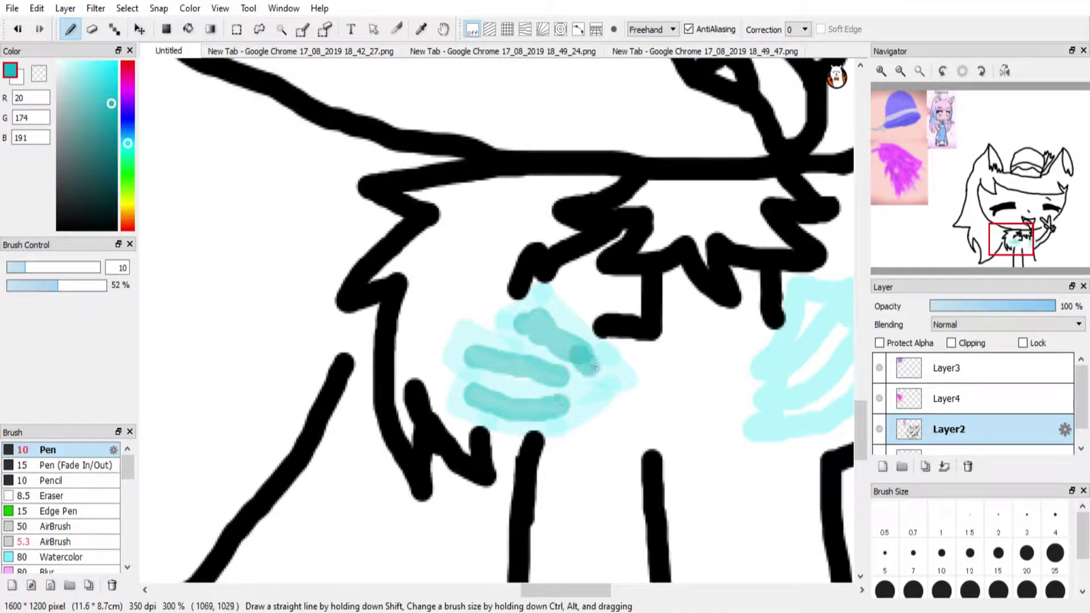
Draw three matching teal fold strokes on the right shoulder's ruffle
{"action": "left_click_drag", "start_coordinate": [794, 340], "coordinate": [815, 297]}
{"action": "mouse_move", "coordinate": [787, 380]}
{"action": "left_mouse_down"}
{"action": "mouse_move", "coordinate": [811, 372]}
{"action": "mouse_move", "coordinate": [842, 326]}
{"action": "mouse_move", "coordinate": [568, 308]}
{"action": "left_mouse_up"}
{"action": "left_click_drag", "start_coordinate": [533, 364], "coordinate": [593, 318]}
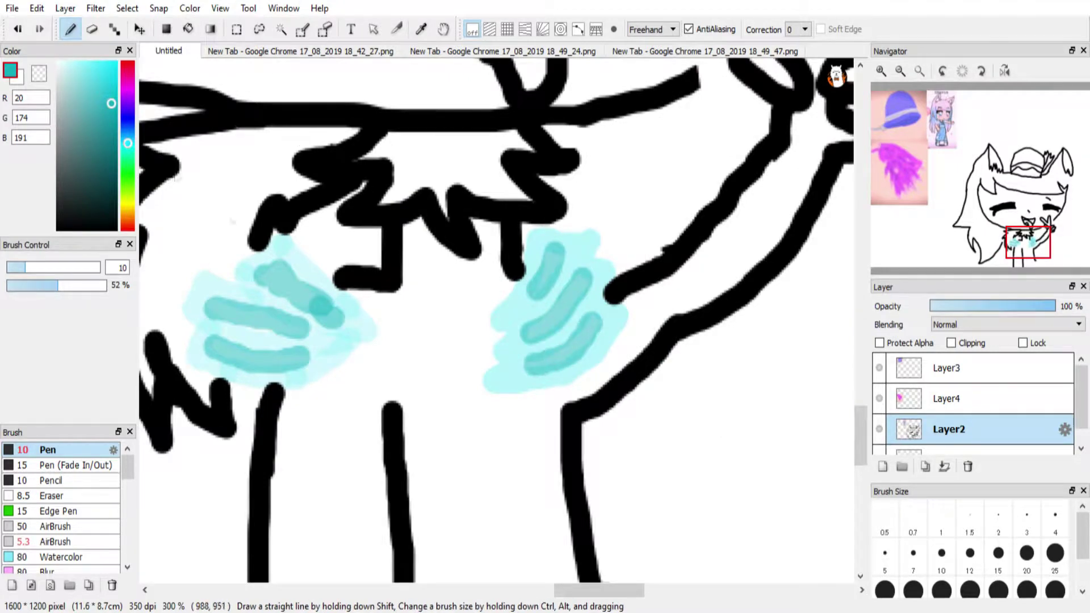
Add a cyan accent at the left ruffle's top and dark teal shading spots (RGB 3, 128, 142) across its folds
{"action": "left_click_drag", "start_coordinate": [75, 70], "coordinate": [106, 68]}
{"action": "left_click_drag", "start_coordinate": [263, 258], "coordinate": [260, 243]}
{"action": "left_click", "coordinate": [116, 137]}
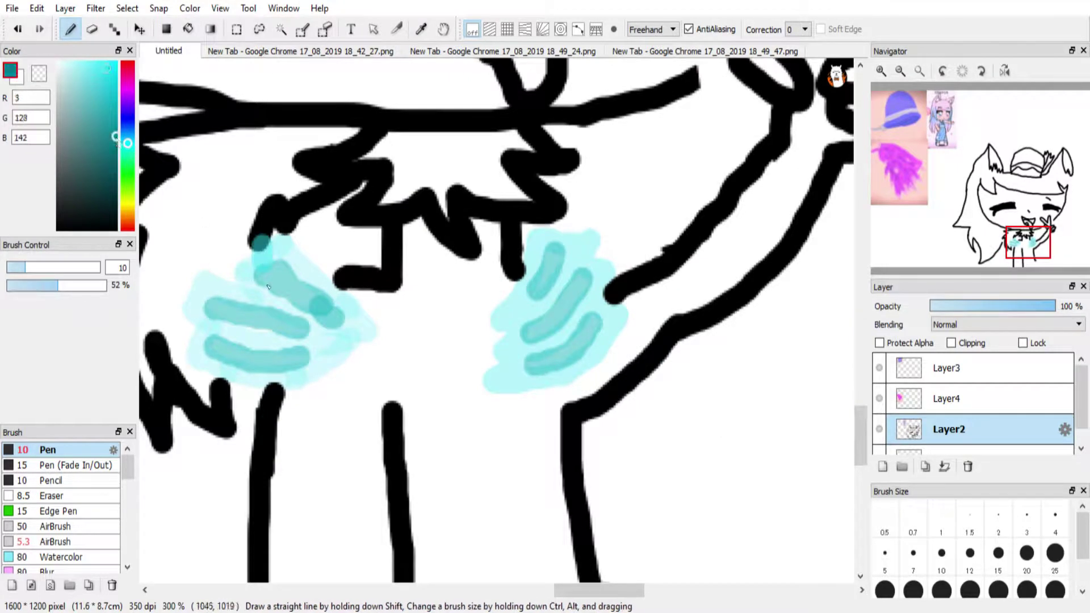
{"action": "left_click", "coordinate": [238, 340], "text": "alt"}
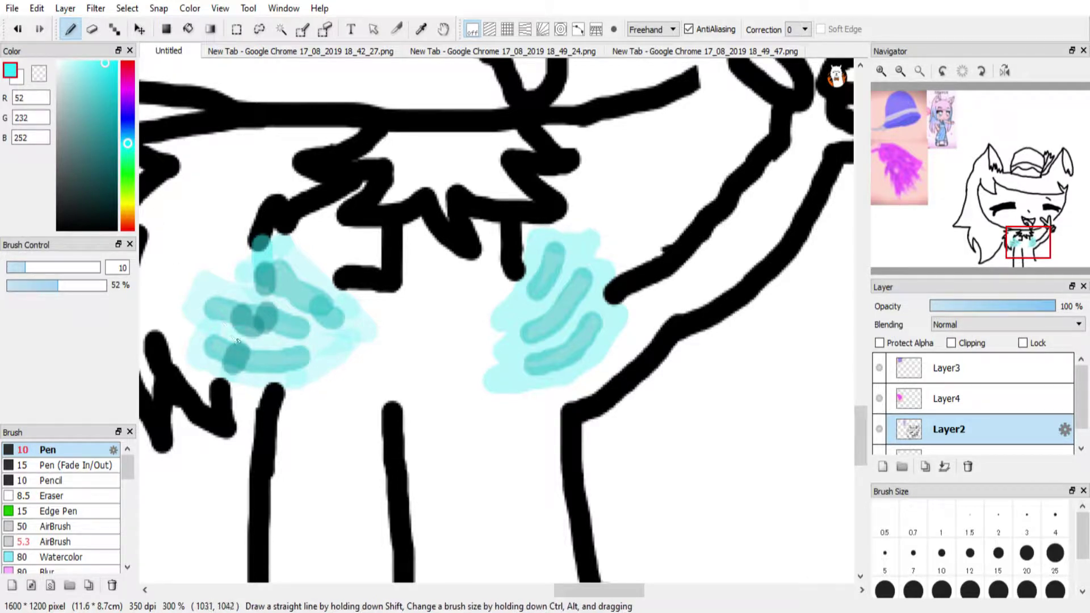
Add dark teal shading and brighter cyan accents to the upper folds of the right ruffle
{"action": "left_click", "coordinate": [117, 135]}
{"action": "left_click", "coordinate": [543, 284]}
{"action": "left_click", "coordinate": [108, 76]}
{"action": "left_click_drag", "start_coordinate": [519, 266], "coordinate": [536, 283]}
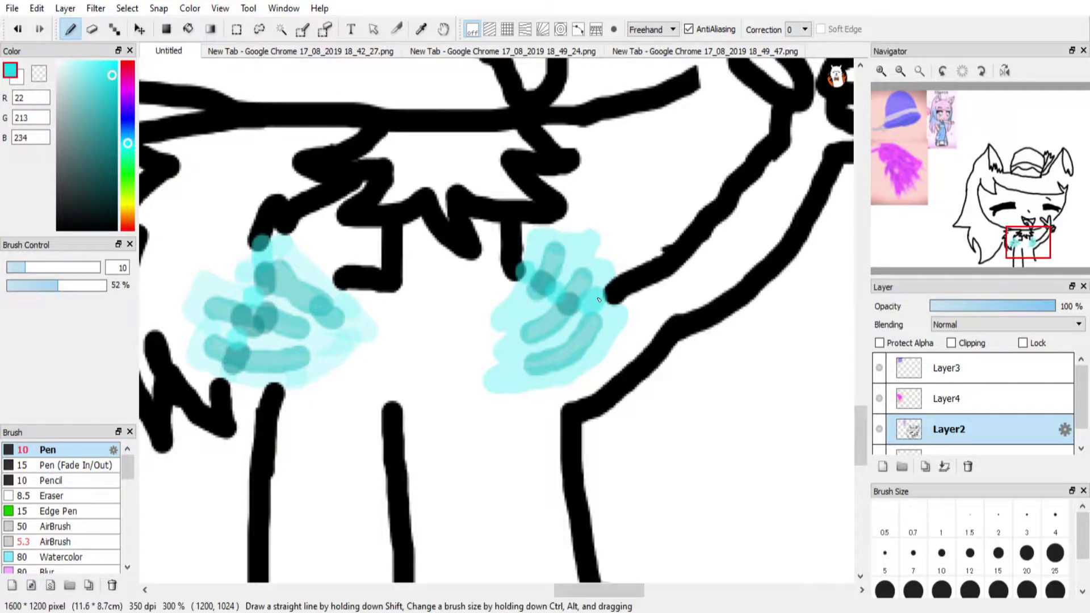
With black at 100% opacity, extend the body's right side line and draw outward hem flares on both sides of the lower body
{"action": "left_click", "coordinate": [115, 229]}
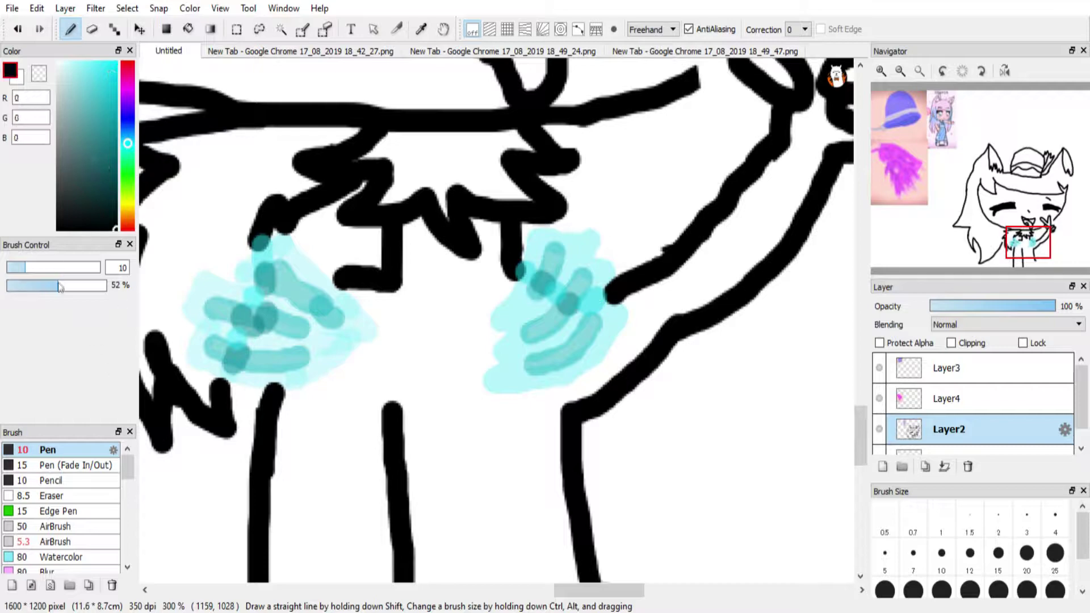
{"action": "left_click_drag", "start_coordinate": [62, 287], "coordinate": [108, 286]}
{"action": "left_click", "coordinate": [1031, 272]}
{"action": "left_click_drag", "start_coordinate": [528, 227], "coordinate": [553, 345]}
{"action": "left_click_drag", "start_coordinate": [1030, 272], "coordinate": [1031, 272]}
{"action": "mouse_move", "coordinate": [656, 434]}
{"action": "left_mouse_down"}
{"action": "mouse_move", "coordinate": [724, 408]}
{"action": "mouse_move", "coordinate": [735, 454]}
{"action": "left_mouse_up"}
{"action": "mouse_move", "coordinate": [282, 431]}
{"action": "left_mouse_down"}
{"action": "mouse_move", "coordinate": [228, 405]}
{"action": "mouse_move", "coordinate": [231, 453]}
{"action": "left_mouse_up"}
Draw the crossed V-neckline below the neck fur, with a second short collar line toward the right ruffle
{"action": "mouse_move", "coordinate": [1045, 261]}
{"action": "left_mouse_down"}
{"action": "mouse_move", "coordinate": [949, 130]}
{"action": "mouse_move", "coordinate": [1036, 260]}
{"action": "mouse_move", "coordinate": [1034, 251]}
{"action": "left_mouse_up"}
{"action": "left_click_drag", "start_coordinate": [363, 277], "coordinate": [447, 403]}
{"action": "left_click_drag", "start_coordinate": [488, 262], "coordinate": [416, 340]}
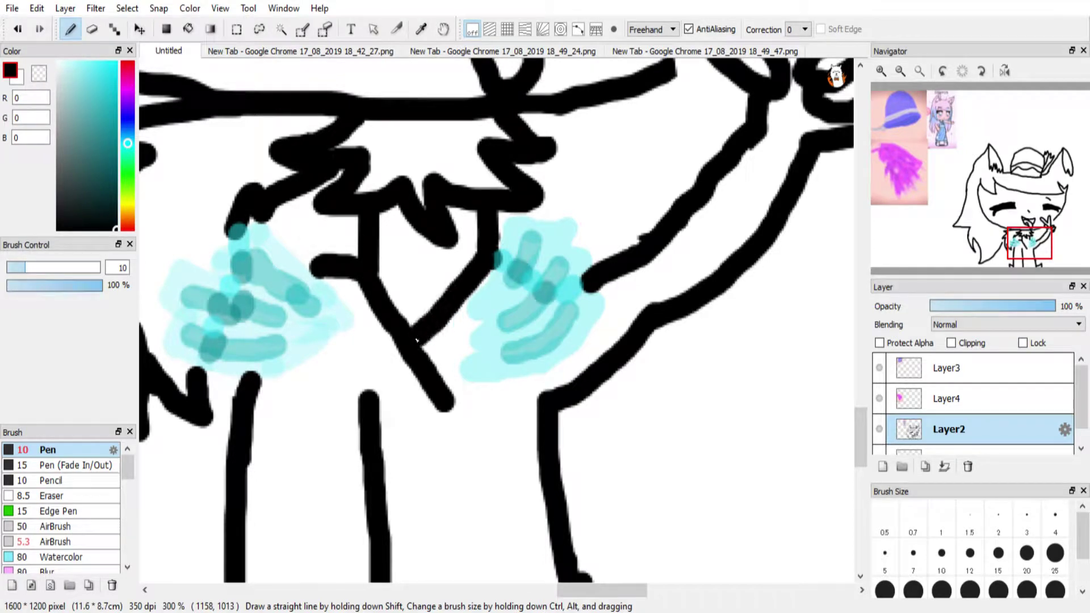
{"action": "left_click_drag", "start_coordinate": [440, 378], "coordinate": [470, 351]}
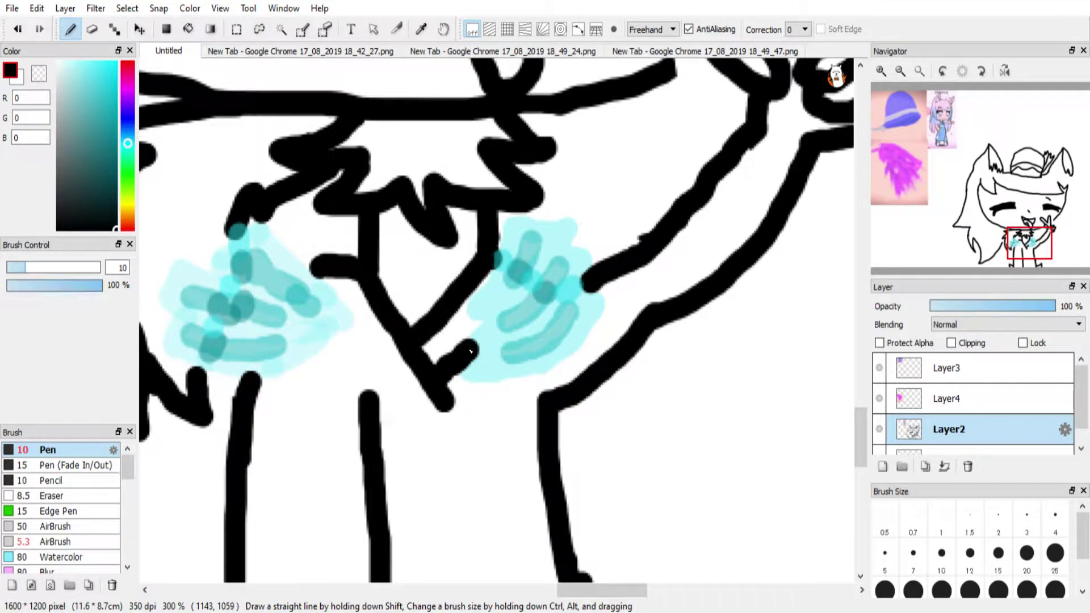
Shade the inner edge of the right ruffle in teal (RGB 11, 149, 165) at 52% opacity with the size 10 pen
{"action": "left_click", "coordinate": [114, 121]}
{"action": "left_click_drag", "start_coordinate": [476, 346], "coordinate": [500, 312]}
{"action": "key", "text": "ctrl+z"}
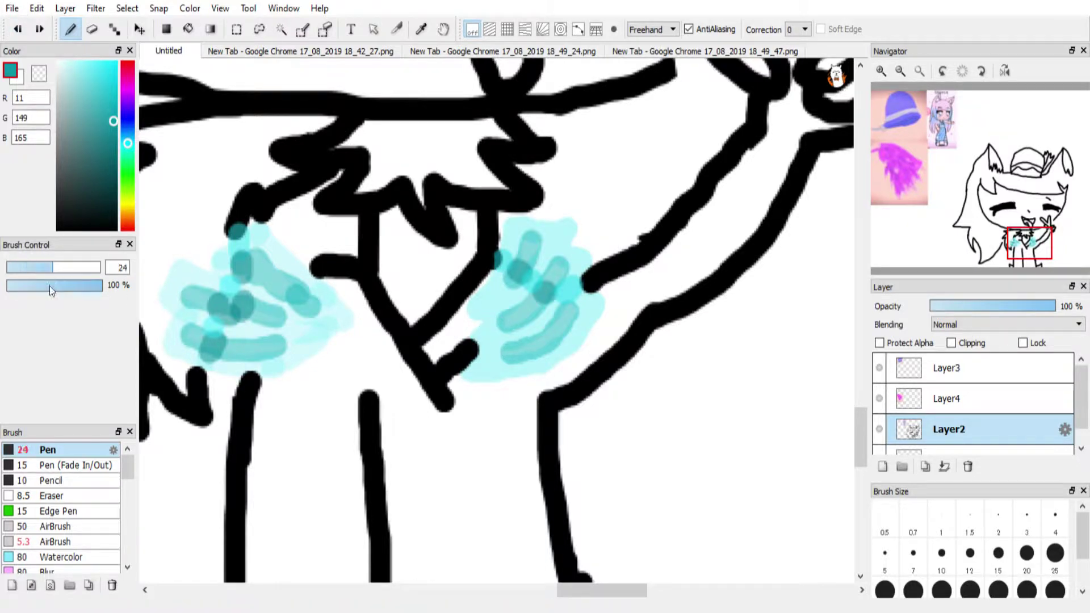
{"action": "left_click_drag", "start_coordinate": [91, 285], "coordinate": [57, 285]}
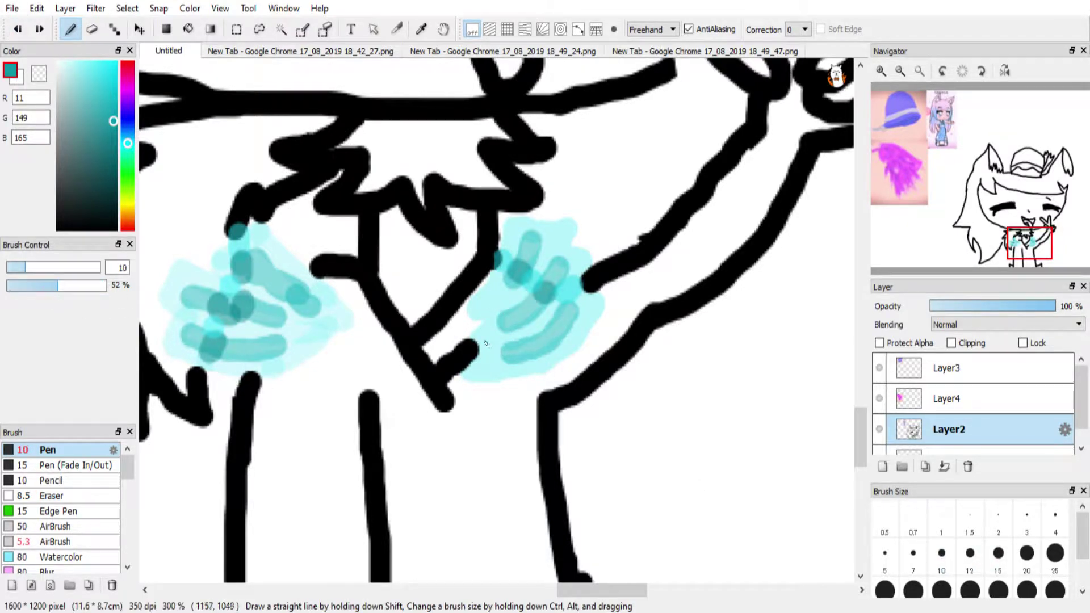
{"action": "left_click_drag", "start_coordinate": [477, 346], "coordinate": [497, 294]}
Return to black at 100% opacity, draw a two-line waistband across the body, and extend the collar line down to it
{"action": "right_click", "coordinate": [158, 373]}
{"action": "left_click_drag", "start_coordinate": [73, 285], "coordinate": [114, 286]}
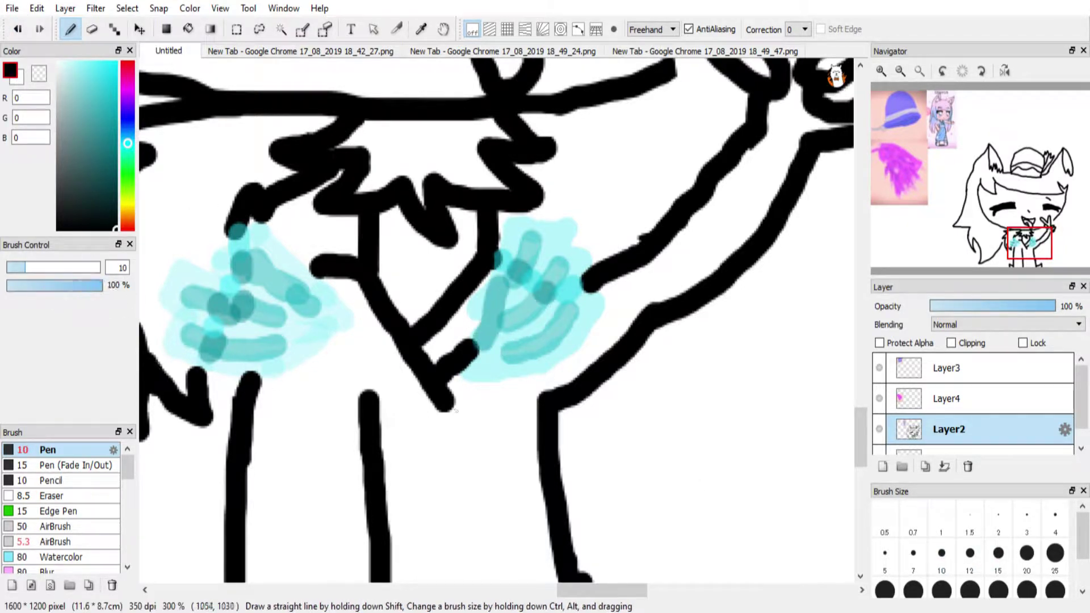
{"action": "mouse_move", "coordinate": [1024, 239]}
{"action": "left_mouse_down"}
{"action": "mouse_move", "coordinate": [961, 150]}
{"action": "mouse_move", "coordinate": [1021, 255]}
{"action": "left_mouse_up"}
{"action": "left_click_drag", "start_coordinate": [507, 388], "coordinate": [664, 379]}
{"action": "left_click_drag", "start_coordinate": [664, 431], "coordinate": [511, 446]}
{"action": "left_click_drag", "start_coordinate": [570, 363], "coordinate": [591, 388]}
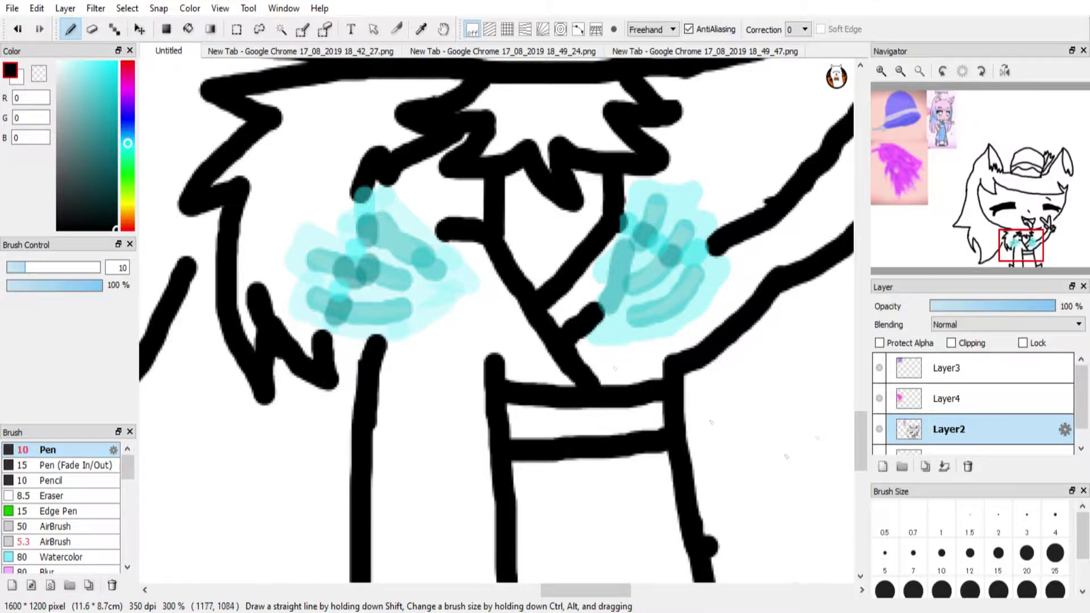
Extend the left hair line toward the jagged hair, and draw the right hair outline down from below the ear
{"action": "mouse_move", "coordinate": [1040, 259]}
{"action": "left_click_drag", "start_coordinate": [187, 268], "coordinate": [214, 214]}
{"action": "mouse_move", "coordinate": [1050, 241]}
{"action": "left_mouse_down"}
{"action": "mouse_move", "coordinate": [1007, 177]}
{"action": "mouse_move", "coordinate": [937, 121]}
{"action": "mouse_move", "coordinate": [1067, 183]}
{"action": "left_mouse_up"}
{"action": "mouse_move", "coordinate": [527, 211]}
{"action": "left_mouse_down"}
{"action": "mouse_move", "coordinate": [618, 470]}
{"action": "mouse_move", "coordinate": [532, 441]}
{"action": "left_mouse_up"}
{"action": "mouse_move", "coordinate": [546, 196]}
{"action": "left_mouse_down"}
{"action": "mouse_move", "coordinate": [565, 227]}
{"action": "mouse_move", "coordinate": [559, 325]}
{"action": "mouse_move", "coordinate": [605, 363]}
{"action": "mouse_move", "coordinate": [558, 186]}
{"action": "left_mouse_up"}
{"action": "left_click", "coordinate": [17, 29]}
Continue the right hair outline downward with pointed tips and curled loops, ending at the body's side
{"action": "left_click_drag", "start_coordinate": [1068, 193], "coordinate": [1066, 207]}
{"action": "mouse_move", "coordinate": [550, 230]}
{"action": "left_mouse_down"}
{"action": "mouse_move", "coordinate": [632, 516]}
{"action": "mouse_move", "coordinate": [457, 612]}
{"action": "left_mouse_up"}
{"action": "mouse_move", "coordinate": [1071, 214]}
{"action": "left_mouse_down"}
{"action": "mouse_move", "coordinate": [1067, 242]}
{"action": "mouse_move", "coordinate": [1081, 208]}
{"action": "left_mouse_up"}
{"action": "mouse_move", "coordinate": [359, 110]}
{"action": "left_mouse_down"}
{"action": "mouse_move", "coordinate": [409, 530]}
{"action": "mouse_move", "coordinate": [319, 519]}
{"action": "left_mouse_up"}
{"action": "left_click_drag", "start_coordinate": [1073, 210], "coordinate": [1065, 232]}
{"action": "mouse_move", "coordinate": [522, 178]}
{"action": "left_mouse_down"}
{"action": "mouse_move", "coordinate": [370, 552]}
{"action": "mouse_move", "coordinate": [400, 391]}
{"action": "left_mouse_up"}
{"action": "left_click_drag", "start_coordinate": [1065, 225], "coordinate": [1048, 242]}
{"action": "mouse_move", "coordinate": [679, 121]}
{"action": "left_mouse_down"}
{"action": "mouse_move", "coordinate": [645, 226]}
{"action": "mouse_move", "coordinate": [732, 434]}
{"action": "mouse_move", "coordinate": [515, 404]}
{"action": "mouse_move", "coordinate": [366, 500]}
{"action": "mouse_move", "coordinate": [426, 403]}
{"action": "mouse_move", "coordinate": [302, 570]}
{"action": "left_mouse_up"}
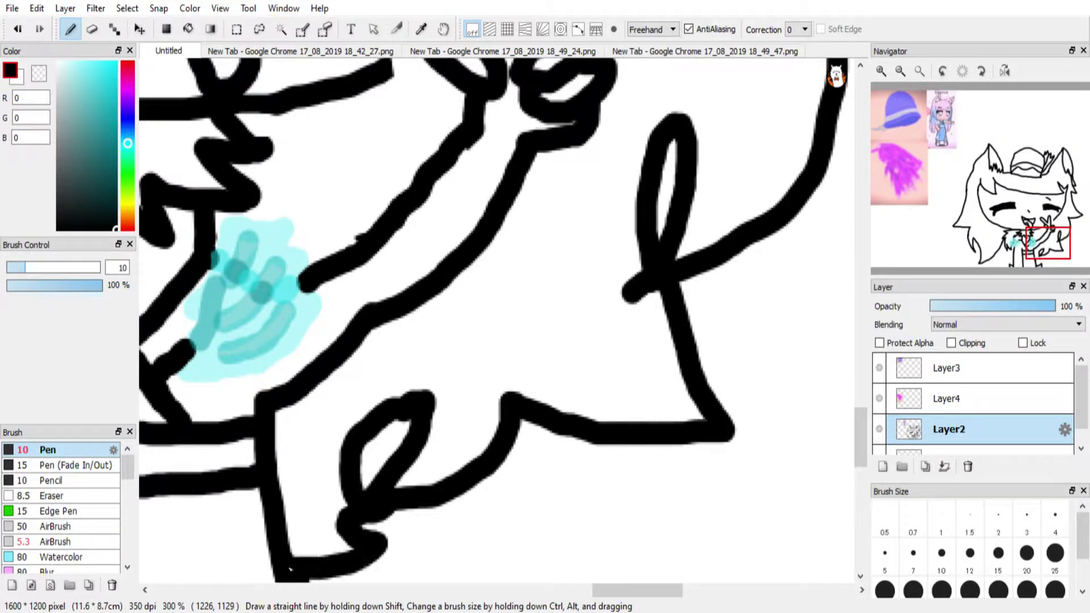
Review the whole drawing, then move in close on the open mouth
{"action": "left_click", "coordinate": [919, 71]}
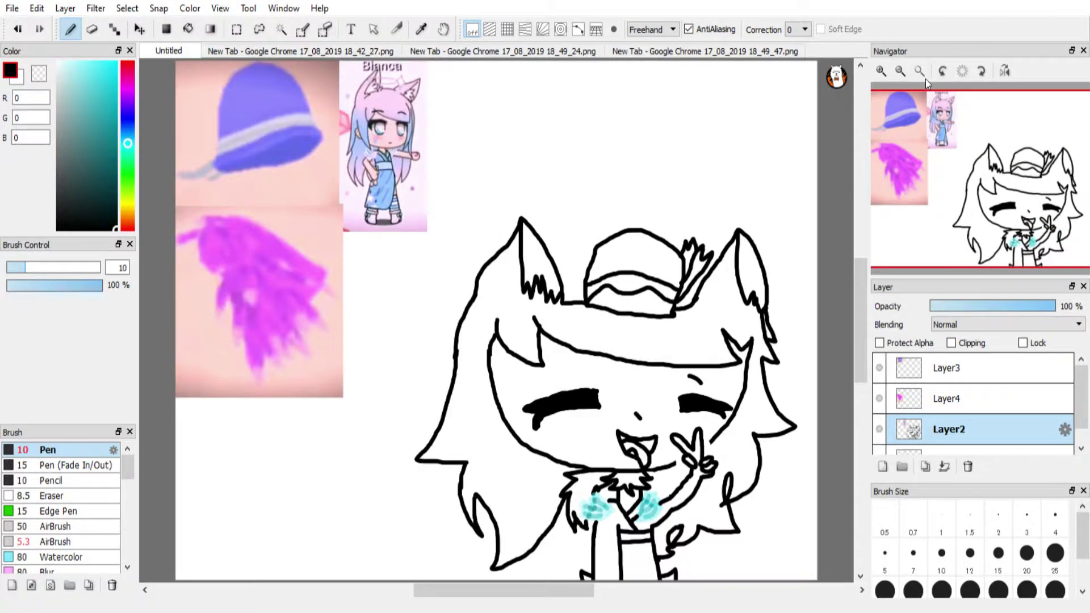
{"action": "left_click", "coordinate": [881, 71]}
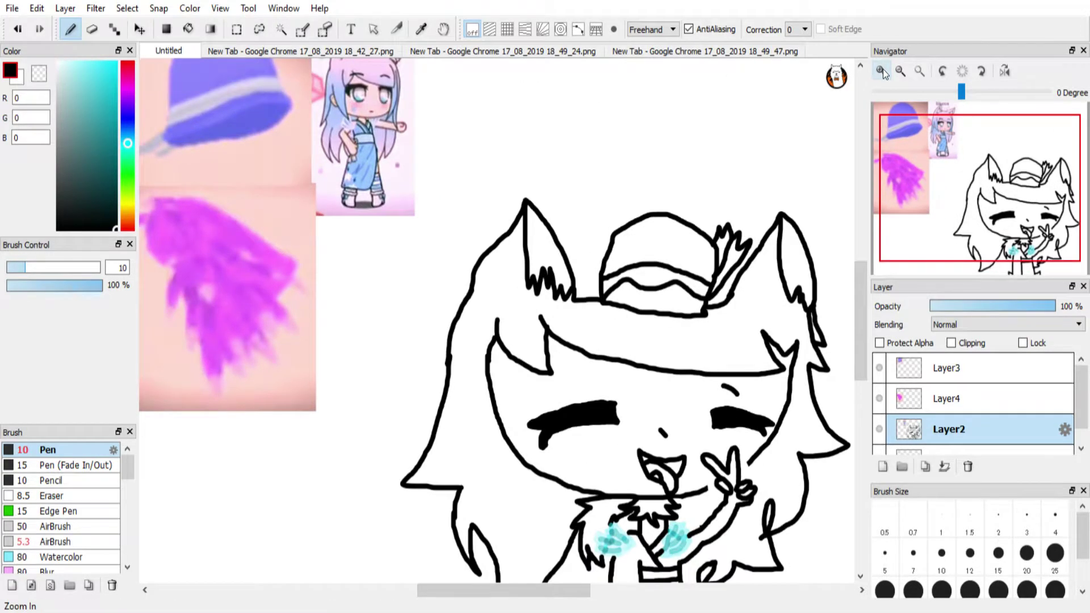
{"action": "left_click", "coordinate": [884, 71]}
{"action": "left_click", "coordinate": [883, 71]}
{"action": "left_click", "coordinate": [883, 71]}
{"action": "left_click_drag", "start_coordinate": [1031, 230], "coordinate": [1031, 225]}
{"action": "mouse_move", "coordinate": [479, 211]}
{"action": "left_mouse_down"}
{"action": "mouse_move", "coordinate": [516, 261]}
{"action": "mouse_move", "coordinate": [531, 213]}
{"action": "left_mouse_up"}
{"action": "left_click", "coordinate": [17, 29]}
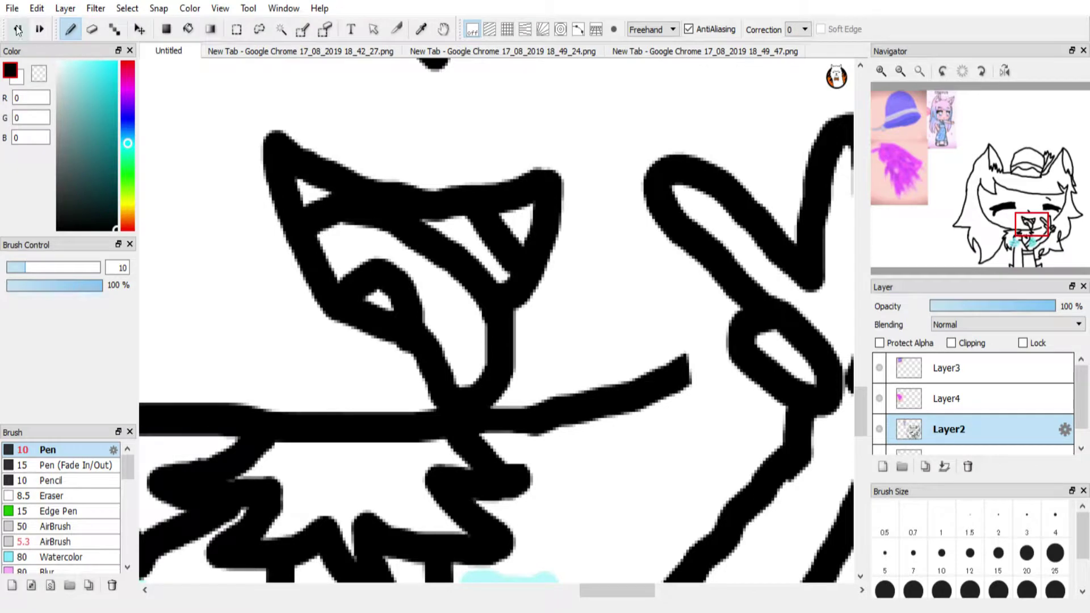
{"action": "left_click", "coordinate": [17, 29]}
{"action": "mouse_move", "coordinate": [462, 217]}
{"action": "left_mouse_down"}
{"action": "mouse_move", "coordinate": [519, 216]}
{"action": "mouse_move", "coordinate": [482, 236]}
{"action": "mouse_move", "coordinate": [502, 206]}
{"action": "left_mouse_up"}
{"action": "left_click", "coordinate": [17, 29]}
Set the pen size to 4 and draw small black fangs at the right and left of the upper mouth
{"action": "left_click", "coordinate": [974, 536]}
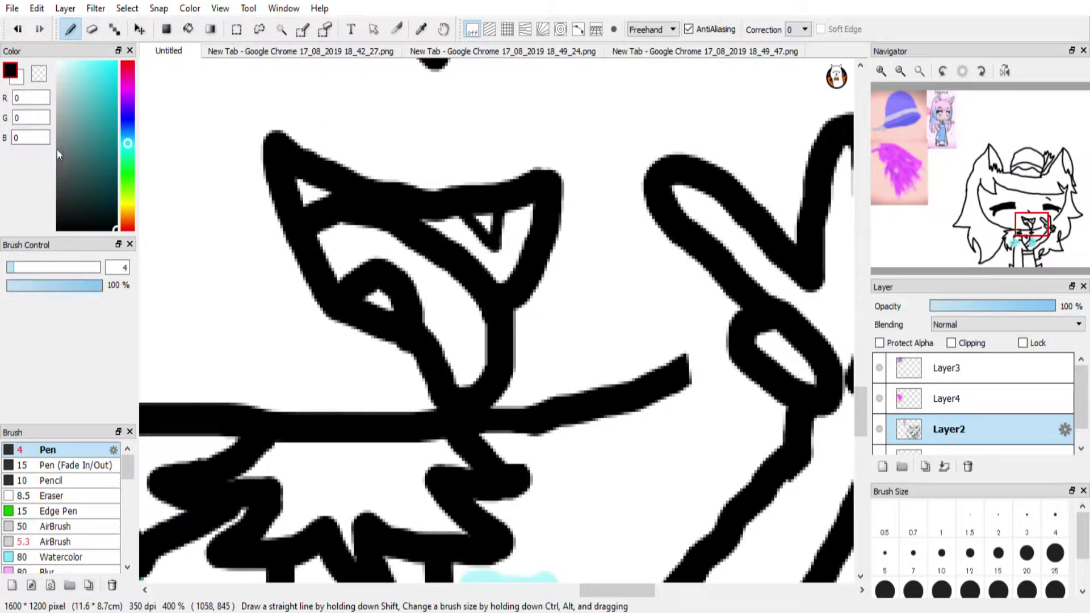
{"action": "left_click", "coordinate": [18, 30]}
{"action": "mouse_move", "coordinate": [471, 215]}
{"action": "left_mouse_down"}
{"action": "mouse_move", "coordinate": [491, 264]}
{"action": "mouse_move", "coordinate": [519, 209]}
{"action": "left_mouse_up"}
{"action": "mouse_move", "coordinate": [346, 202]}
{"action": "left_mouse_down"}
{"action": "mouse_move", "coordinate": [309, 192]}
{"action": "mouse_move", "coordinate": [309, 169]}
{"action": "left_mouse_up"}
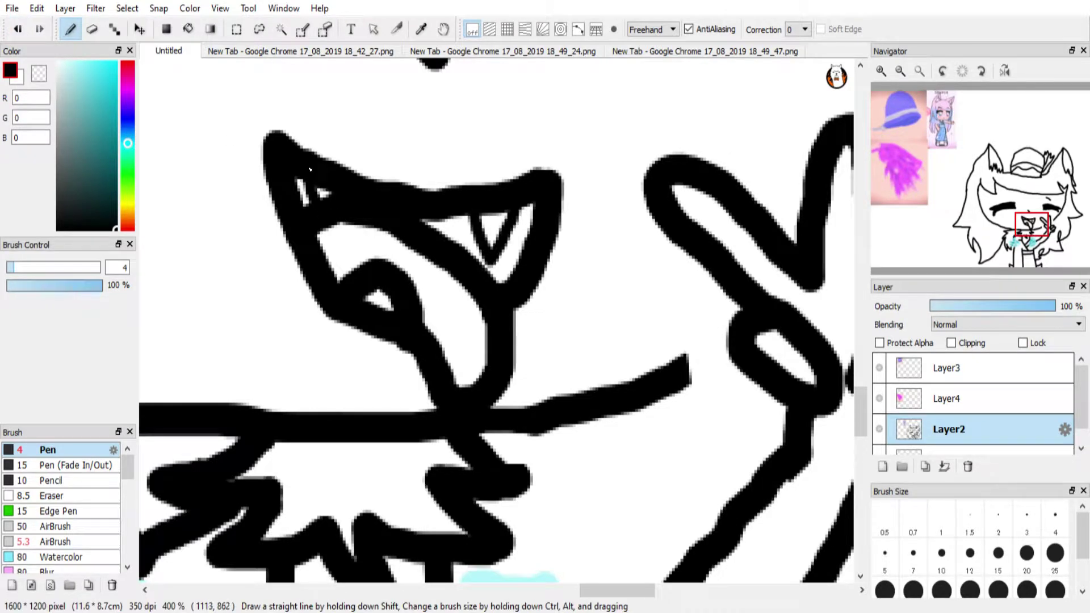
Choose a bright red and colour in the tongue inside the open mouth
{"action": "left_click", "coordinate": [128, 62]}
{"action": "left_click", "coordinate": [114, 124]}
{"action": "left_click_drag", "start_coordinate": [528, 242], "coordinate": [511, 246]}
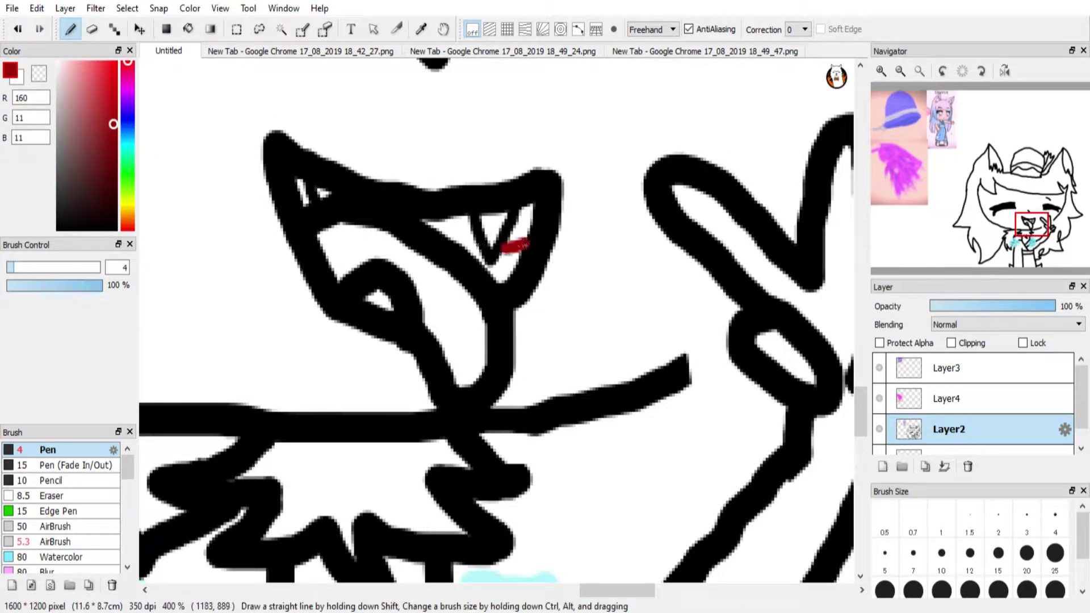
{"action": "left_click", "coordinate": [18, 30]}
{"action": "left_click", "coordinate": [117, 62]}
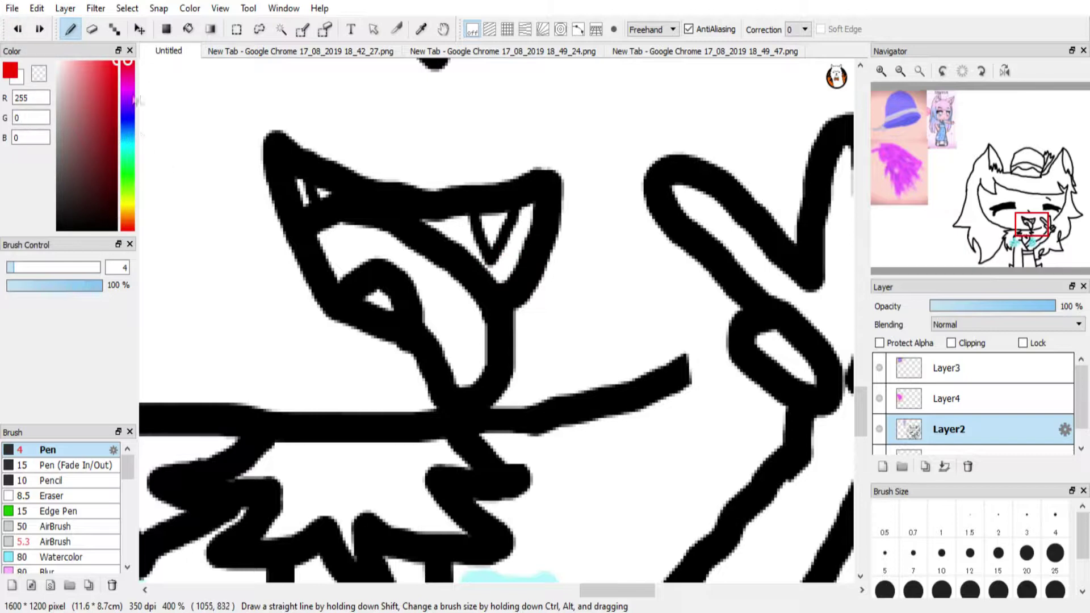
{"action": "left_click_drag", "start_coordinate": [323, 235], "coordinate": [342, 278]}
{"action": "key", "text": "ctrl+z"}
{"action": "mouse_move", "coordinate": [321, 235]}
{"action": "left_mouse_down"}
{"action": "mouse_move", "coordinate": [342, 280]}
{"action": "mouse_move", "coordinate": [323, 239]}
{"action": "mouse_move", "coordinate": [344, 270]}
{"action": "mouse_move", "coordinate": [369, 257]}
{"action": "mouse_move", "coordinate": [344, 275]}
{"action": "mouse_move", "coordinate": [380, 249]}
{"action": "mouse_move", "coordinate": [403, 262]}
{"action": "mouse_move", "coordinate": [470, 384]}
{"action": "mouse_move", "coordinate": [491, 352]}
{"action": "mouse_move", "coordinate": [475, 299]}
{"action": "mouse_move", "coordinate": [448, 270]}
{"action": "mouse_move", "coordinate": [372, 224]}
{"action": "mouse_move", "coordinate": [330, 223]}
{"action": "mouse_move", "coordinate": [344, 263]}
{"action": "mouse_move", "coordinate": [388, 238]}
{"action": "mouse_move", "coordinate": [352, 253]}
{"action": "mouse_move", "coordinate": [420, 264]}
{"action": "mouse_move", "coordinate": [471, 371]}
{"action": "left_mouse_up"}
Draw a dark red (RGB 158, 0, 0) centre line down the tongue with the size 4 pen
{"action": "left_click", "coordinate": [941, 553]}
{"action": "left_click", "coordinate": [115, 125]}
{"action": "left_click", "coordinate": [1055, 514]}
{"action": "left_click_drag", "start_coordinate": [423, 265], "coordinate": [470, 368]}
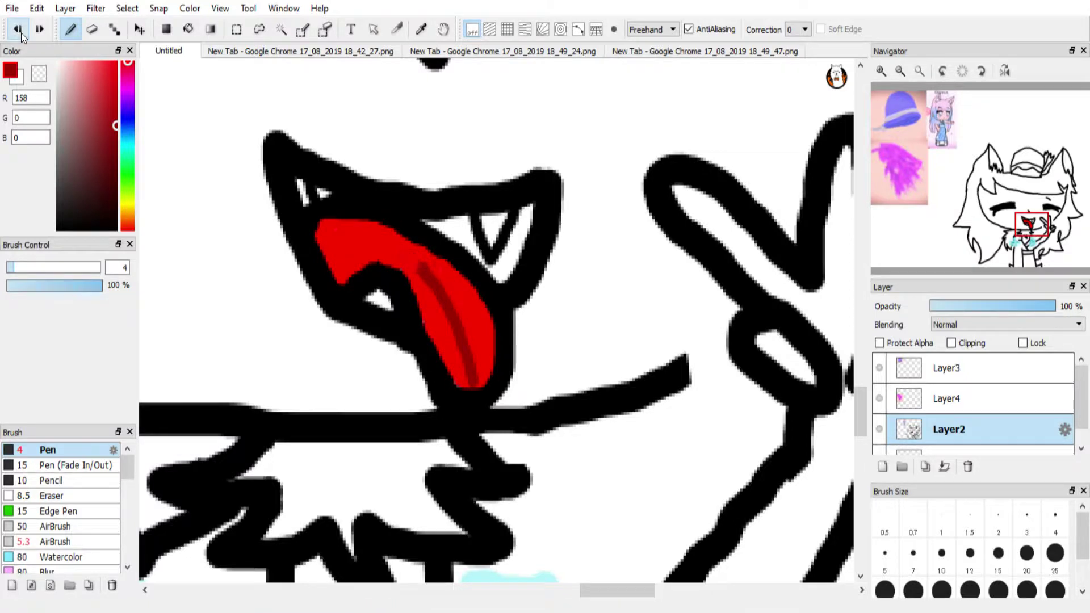
{"action": "left_click", "coordinate": [18, 29]}
{"action": "left_click_drag", "start_coordinate": [472, 381], "coordinate": [454, 310]}
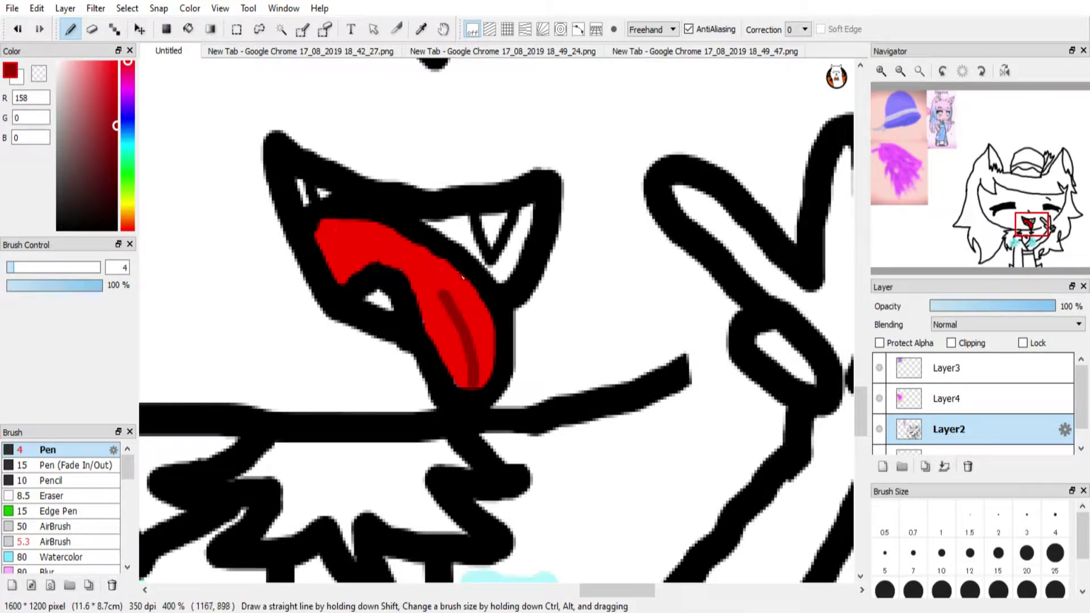
{"action": "key", "text": "ctrl+z"}
{"action": "left_click_drag", "start_coordinate": [426, 265], "coordinate": [444, 293]}
{"action": "key", "text": "ctrl+z"}
{"action": "key", "text": "ctrl+z"}
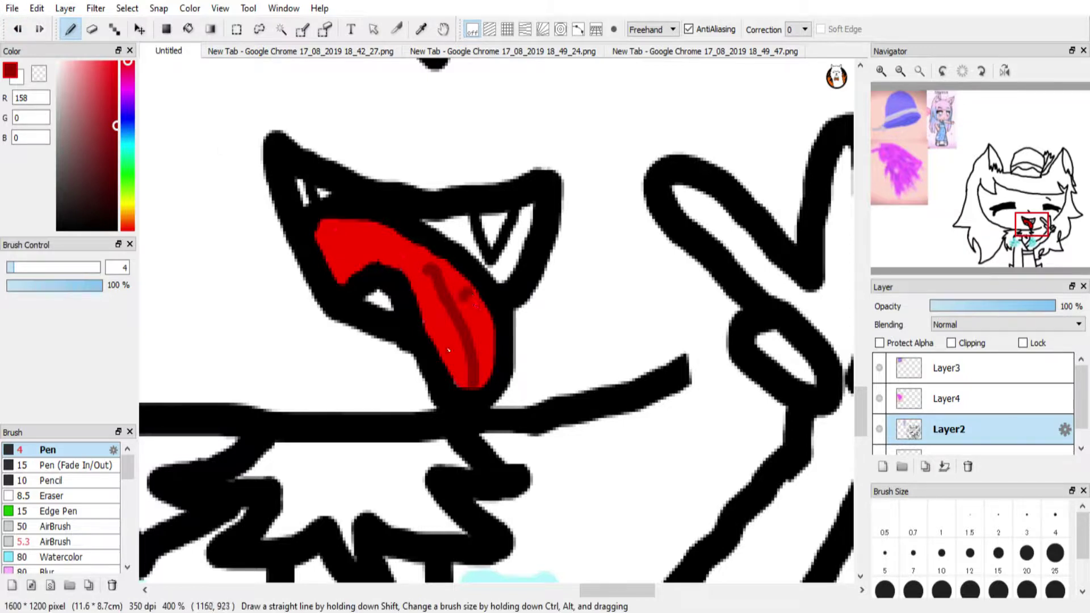
{"action": "key", "text": "ctrl+z"}
{"action": "key", "text": "ctrl+z"}
Switch to white and add highlight strokes along both edges of the tongue
{"action": "right_click", "coordinate": [353, 363]}
{"action": "mouse_move", "coordinate": [329, 234]}
{"action": "left_mouse_down"}
{"action": "mouse_move", "coordinate": [369, 234]}
{"action": "mouse_move", "coordinate": [460, 289]}
{"action": "left_mouse_up"}
{"action": "key", "text": "ctrl+z"}
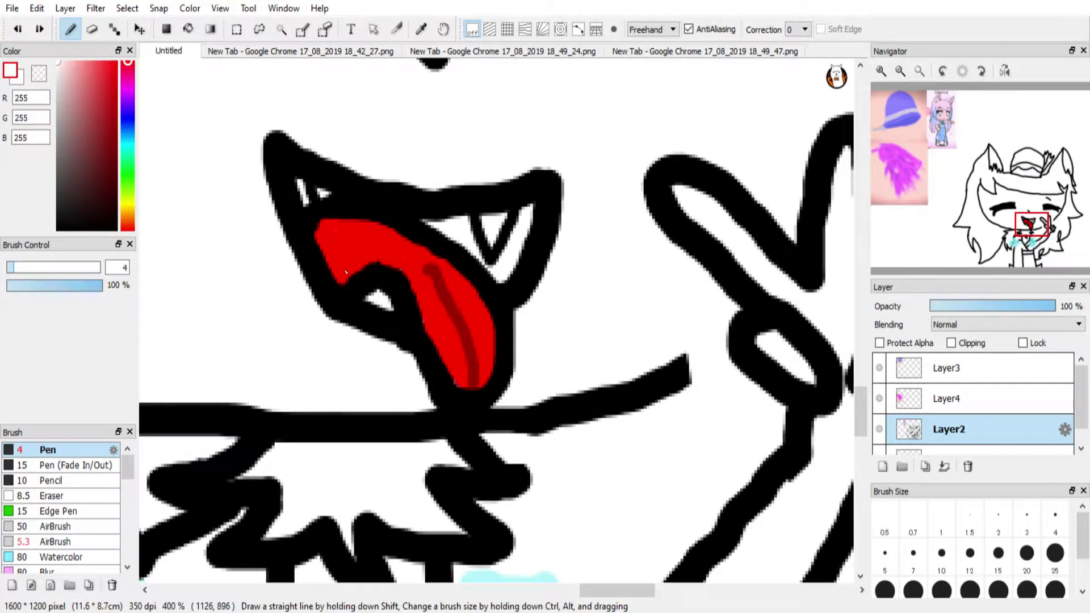
{"action": "mouse_move", "coordinate": [346, 271]}
{"action": "left_mouse_down"}
{"action": "mouse_move", "coordinate": [396, 253]}
{"action": "mouse_move", "coordinate": [459, 365]}
{"action": "mouse_move", "coordinate": [410, 272]}
{"action": "mouse_move", "coordinate": [362, 257]}
{"action": "left_mouse_up"}
{"action": "key", "text": "ctrl+z"}
{"action": "left_click_drag", "start_coordinate": [459, 292], "coordinate": [481, 337]}
{"action": "key", "text": "ctrl+z"}
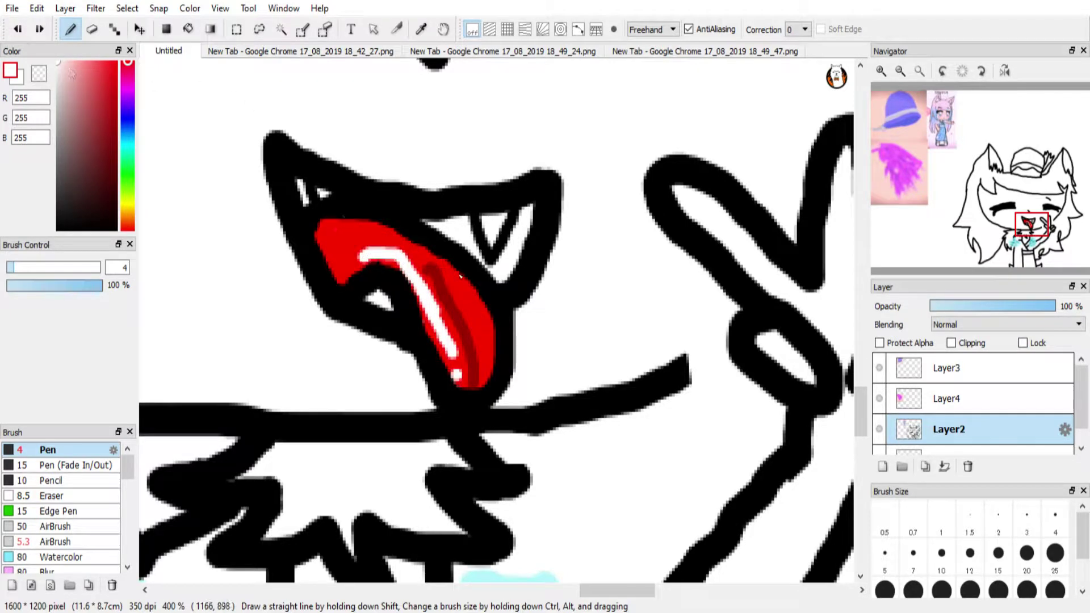
{"action": "left_click_drag", "start_coordinate": [453, 276], "coordinate": [487, 339]}
Sample the blue (RGB 100, 105, 234) from the reference hat and fill the drawn hat's wavy brim with it
{"action": "left_click_drag", "start_coordinate": [1032, 230], "coordinate": [926, 141]}
{"action": "left_click", "coordinate": [899, 70]}
{"action": "left_click", "coordinate": [899, 71]}
{"action": "left_click", "coordinate": [900, 70]}
{"action": "left_click", "coordinate": [437, 268], "text": "alt"}
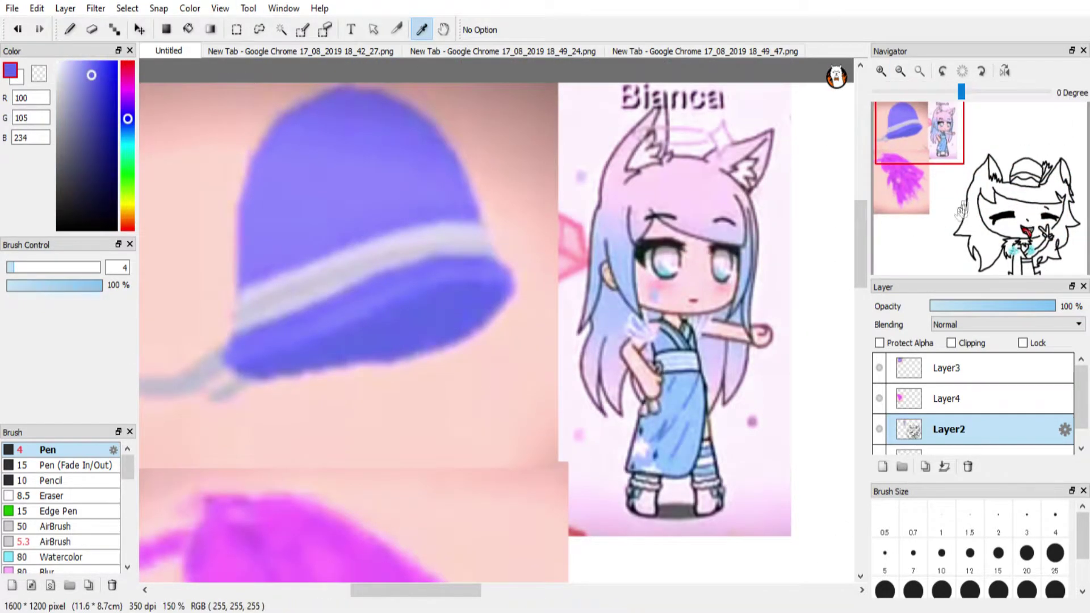
{"action": "left_click_drag", "start_coordinate": [955, 217], "coordinate": [1068, 262]}
{"action": "left_click", "coordinate": [189, 29]}
{"action": "left_click", "coordinate": [454, 280]}
Draw a dividing line across the hat brim in darker blue (RGB 33, 40, 197) and fill the area below it
{"action": "left_click", "coordinate": [101, 93]}
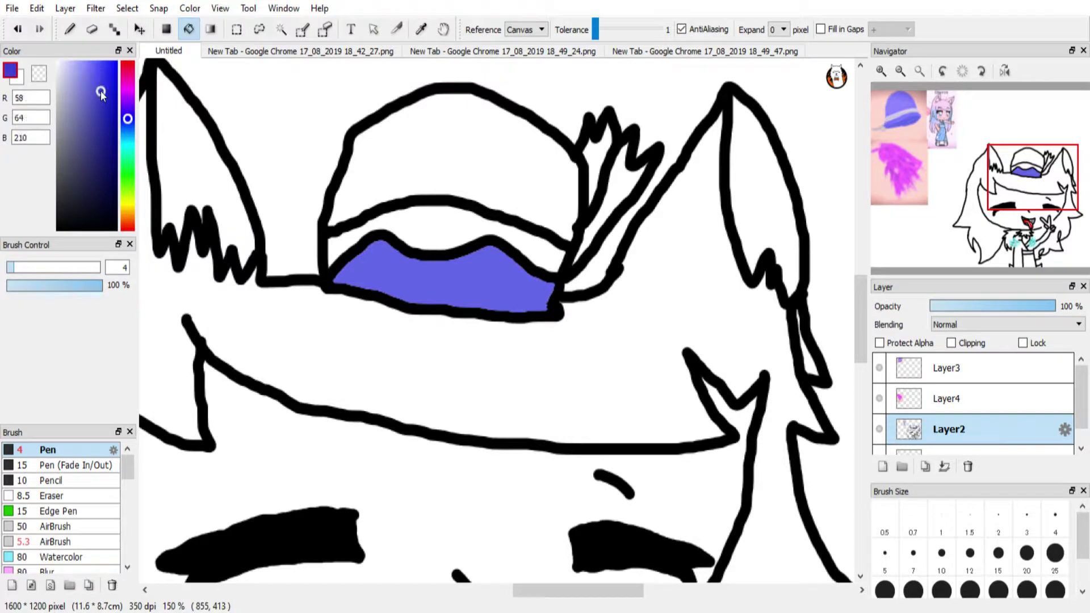
{"action": "left_click_drag", "start_coordinate": [101, 92], "coordinate": [107, 100]}
{"action": "left_click", "coordinate": [70, 29]}
{"action": "left_click_drag", "start_coordinate": [402, 276], "coordinate": [546, 305]}
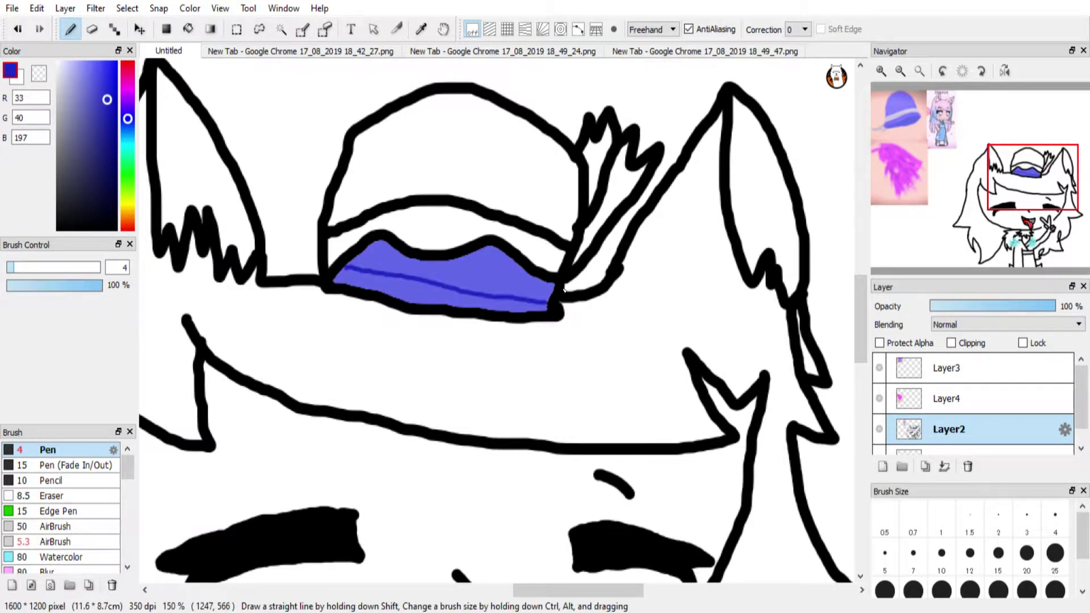
{"action": "left_click", "coordinate": [189, 29]}
{"action": "left_click", "coordinate": [410, 289]}
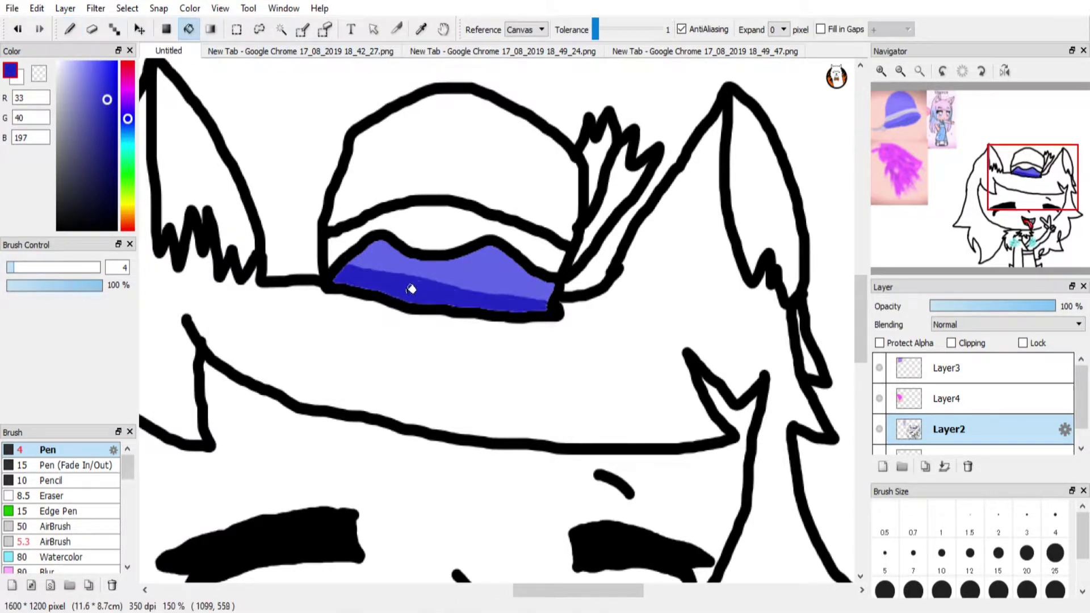
Colour the brim's two peaks light blue (RGB 153, 156, 237) and fill its middle band with dark blue (RGB 26, 31, 156)
{"action": "left_click", "coordinate": [78, 73]}
{"action": "left_click", "coordinate": [70, 29]}
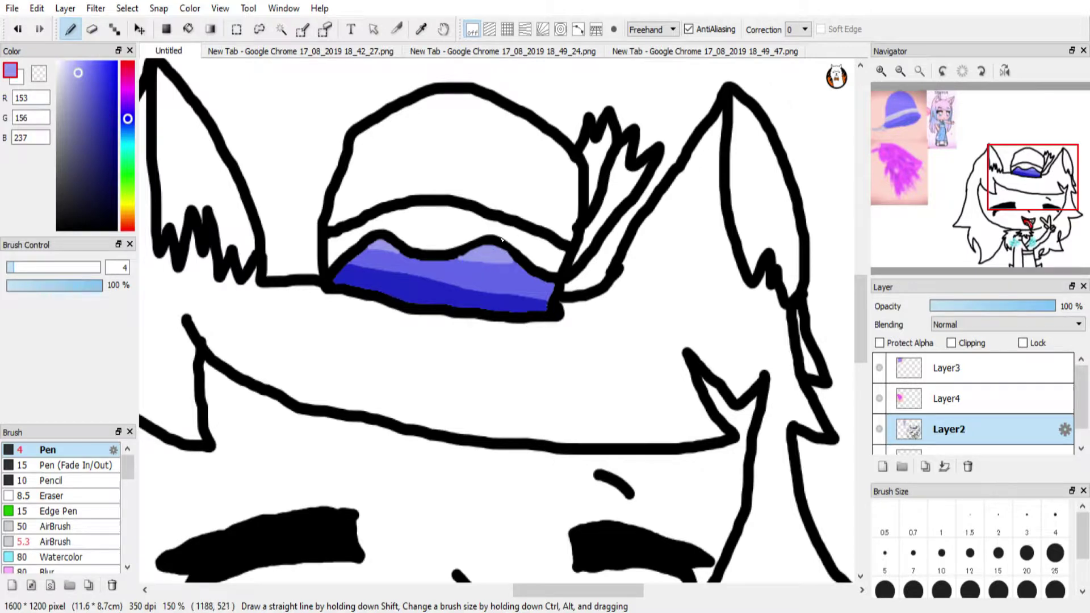
{"action": "left_click", "coordinate": [106, 127]}
{"action": "left_click", "coordinate": [188, 29]}
{"action": "left_click", "coordinate": [475, 284]}
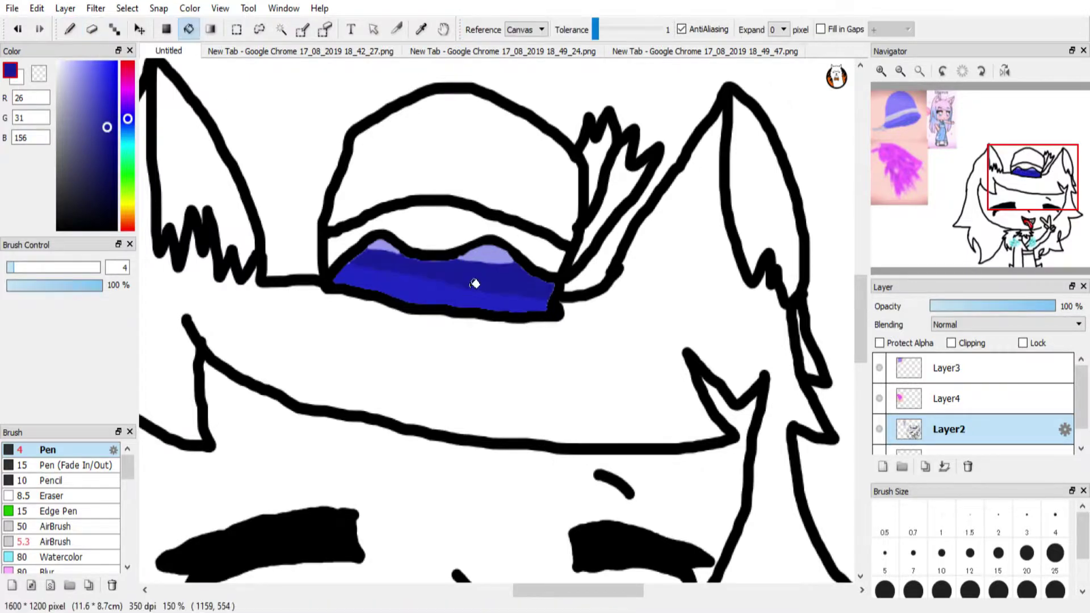
Fill the hat brim's two peaks with very dark navy (RGB 11, 14, 91)
{"action": "left_click", "coordinate": [109, 170]}
{"action": "left_click", "coordinate": [489, 260]}
{"action": "left_click", "coordinate": [394, 251]}
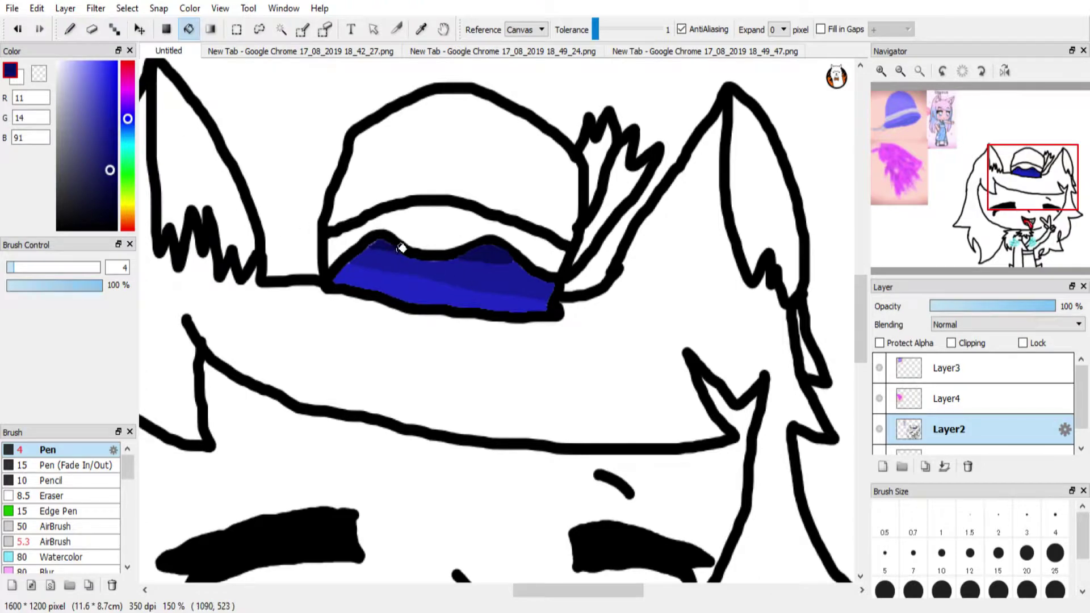
Sample the light blue (RGB 134, 128, 255) from the reference hat and fill the drawn hat's crown with it
{"action": "left_click_drag", "start_coordinate": [981, 165], "coordinate": [914, 129]}
{"action": "left_click", "coordinate": [421, 29]}
{"action": "left_click", "coordinate": [456, 120]}
{"action": "left_click_drag", "start_coordinate": [1038, 182], "coordinate": [1034, 168]}
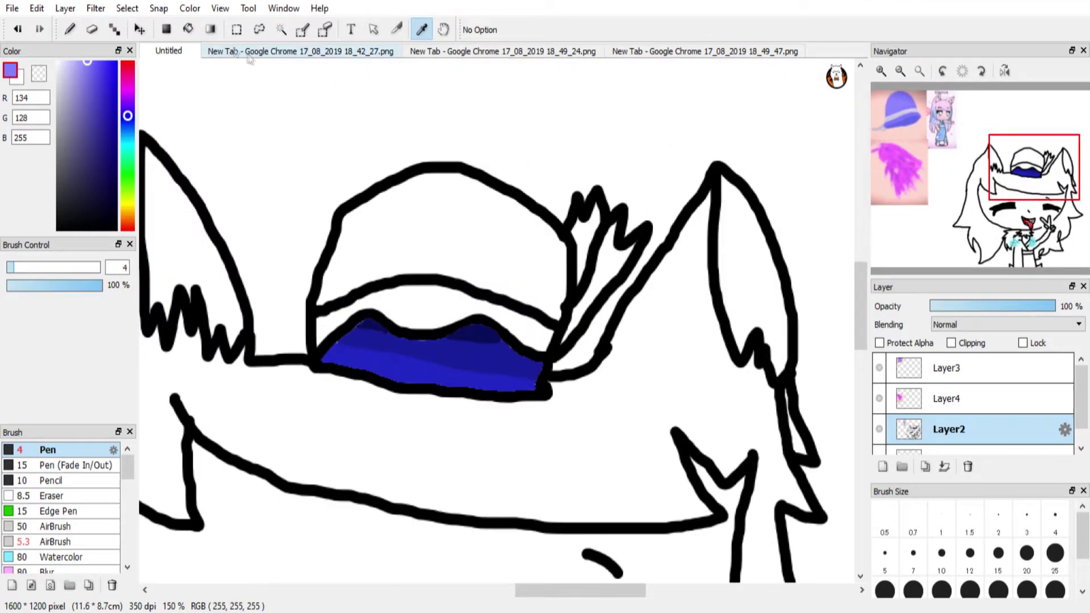
{"action": "left_click", "coordinate": [188, 29]}
{"action": "left_click", "coordinate": [446, 231]}
Draw shadow lines along the crown's base and upper right side in darker blue (RGB 65, 54, 226) and fill the enclosed areas
{"action": "left_click", "coordinate": [103, 80]}
{"action": "key", "text": "b"}
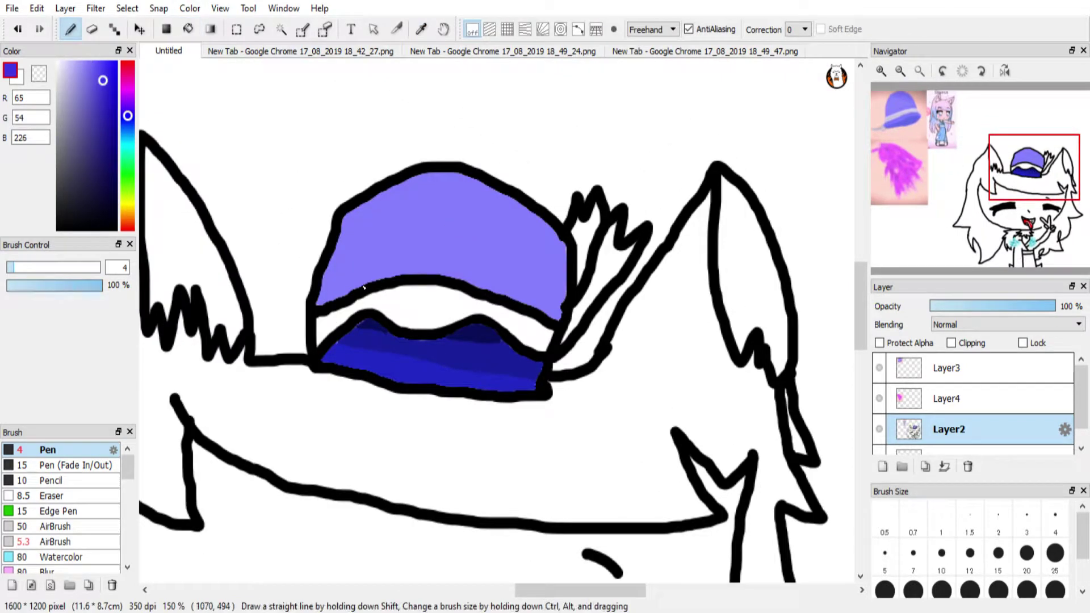
{"action": "key", "text": "ctrl+z"}
{"action": "mouse_move", "coordinate": [321, 282]}
{"action": "left_mouse_down"}
{"action": "mouse_move", "coordinate": [504, 262]}
{"action": "mouse_move", "coordinate": [568, 273]}
{"action": "left_mouse_up"}
{"action": "left_click_drag", "start_coordinate": [503, 230], "coordinate": [403, 182]}
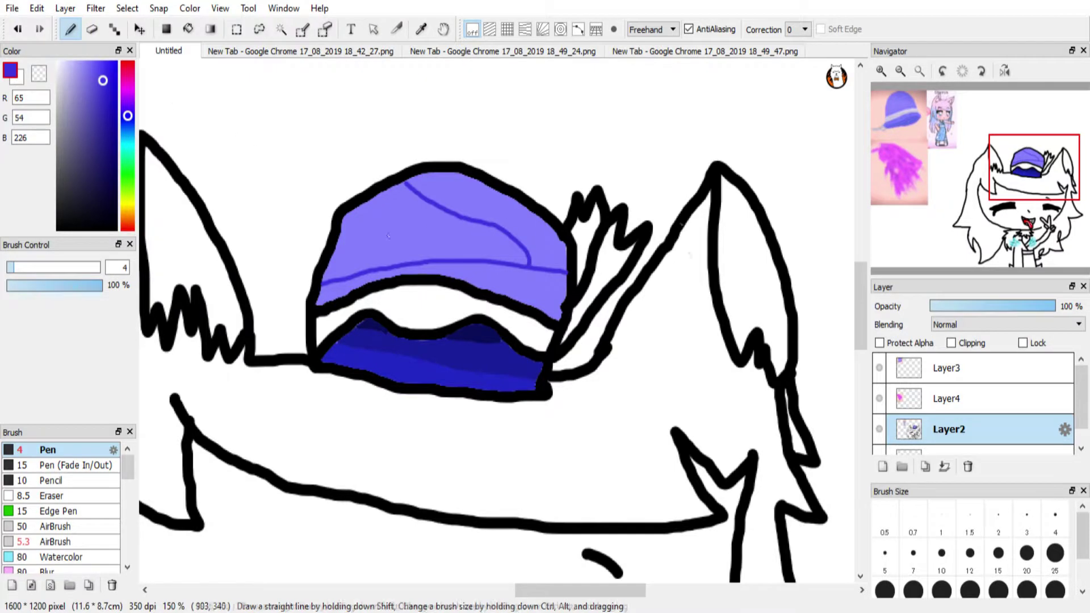
{"action": "key", "text": "g"}
{"action": "left_click", "coordinate": [504, 216]}
{"action": "left_click", "coordinate": [533, 296]}
{"action": "left_click", "coordinate": [570, 262], "text": "alt"}
{"action": "key", "text": "b"}
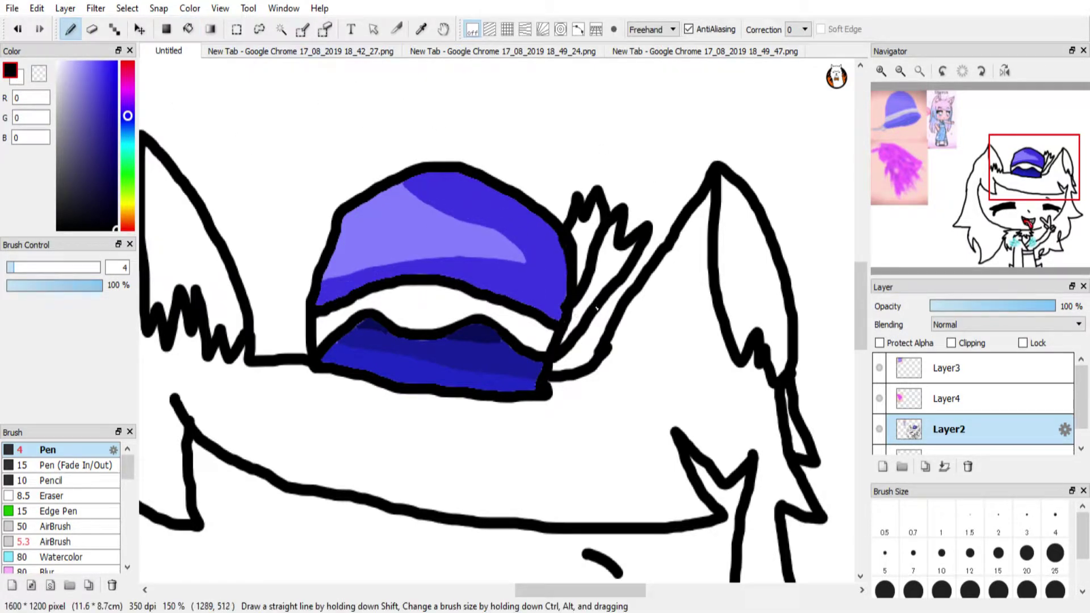
Sample the pale grey of the reference hat's band (RGB 204, 197, 218) and fill the drawn hat's band with it
{"action": "left_click", "coordinate": [892, 134]}
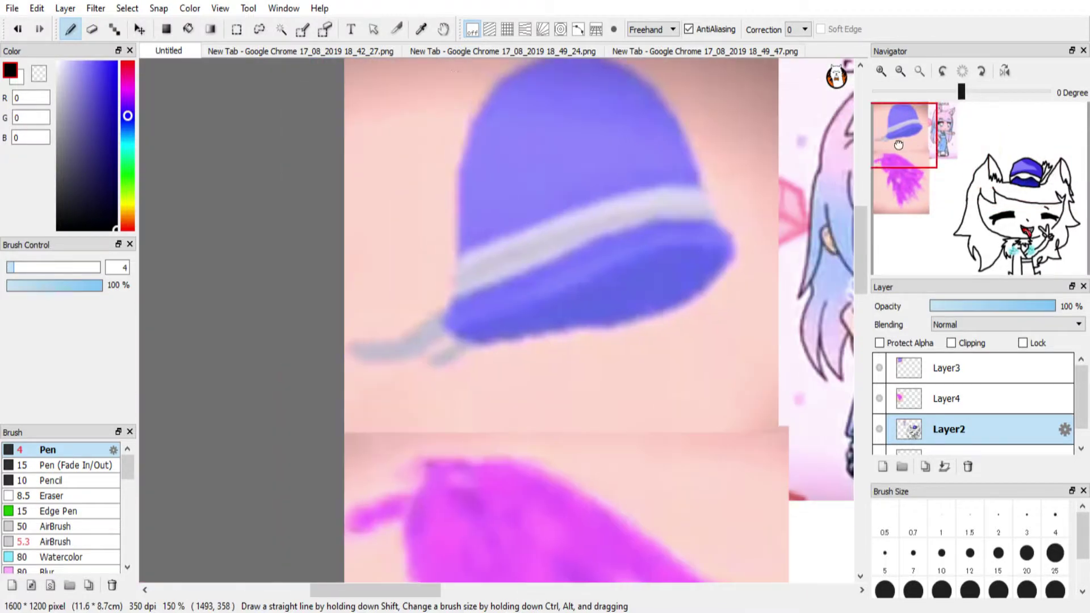
{"action": "left_click", "coordinate": [421, 29]}
{"action": "left_click", "coordinate": [500, 260]}
{"action": "left_click", "coordinate": [501, 275]}
{"action": "left_click", "coordinate": [70, 29]}
{"action": "left_click_drag", "start_coordinate": [1042, 186], "coordinate": [1023, 171]}
{"action": "left_click", "coordinate": [189, 29]}
{"action": "left_click", "coordinate": [495, 289]}
Draw a shading line across the hat band in grey-purple (RGB 154, 144, 176), undoing the uneven first stroke
{"action": "left_click", "coordinate": [474, 285], "text": "alt"}
{"action": "key", "text": "b"}
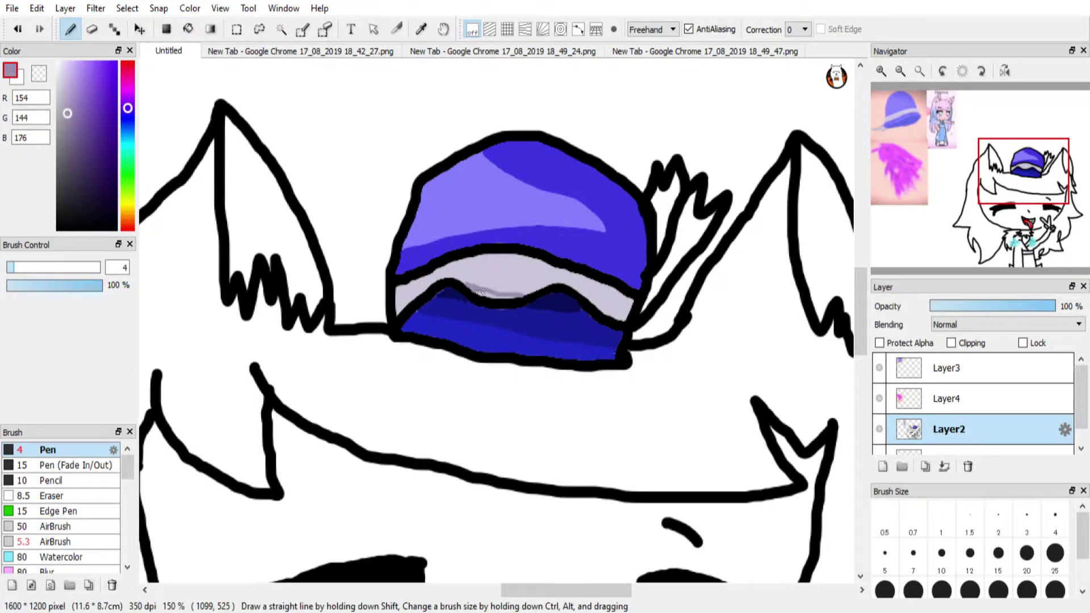
{"action": "key", "text": "ctrl+z"}
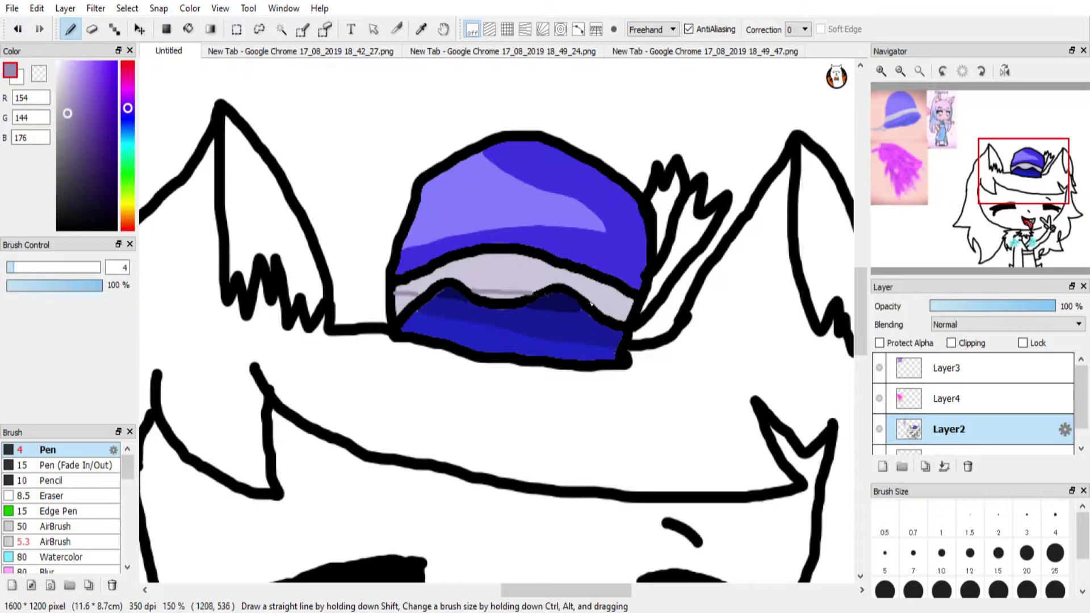
Draw a second shading line across the band in dark purple (RGB 91, 74, 127) and fill the strip below it
{"action": "left_click", "coordinate": [82, 147]}
{"action": "left_click_drag", "start_coordinate": [438, 273], "coordinate": [592, 277]}
{"action": "key", "text": "g"}
{"action": "left_click", "coordinate": [514, 292]}
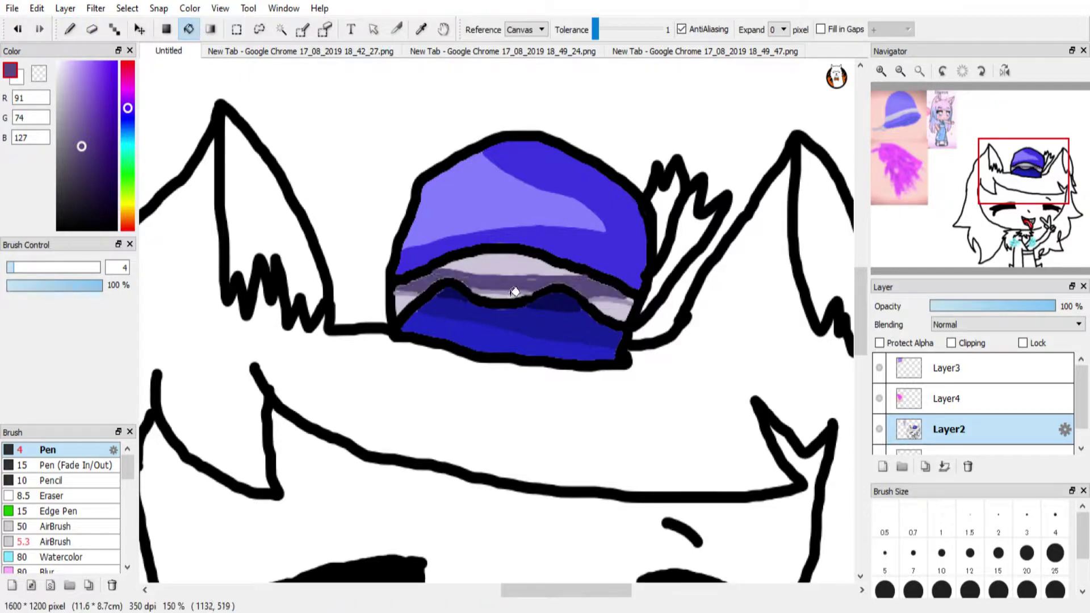
Sample the grey-purple (RGB 154, 144, 176) from the band and fill the remaining light patches along the band's lower edge
{"action": "left_click", "coordinate": [69, 29]}
{"action": "left_click", "coordinate": [421, 29]}
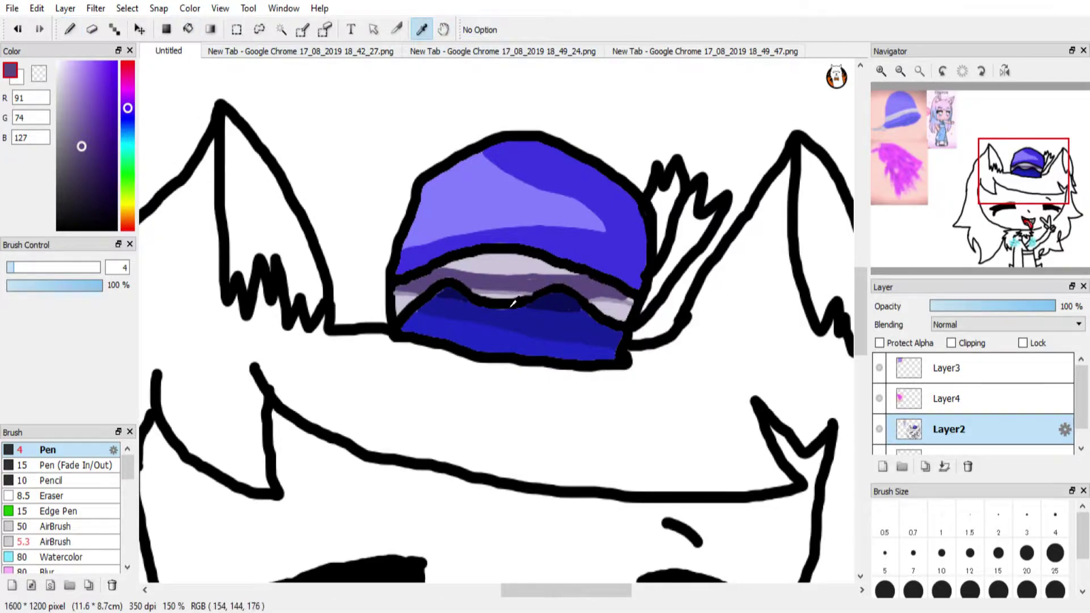
{"action": "left_click", "coordinate": [513, 304], "text": "alt"}
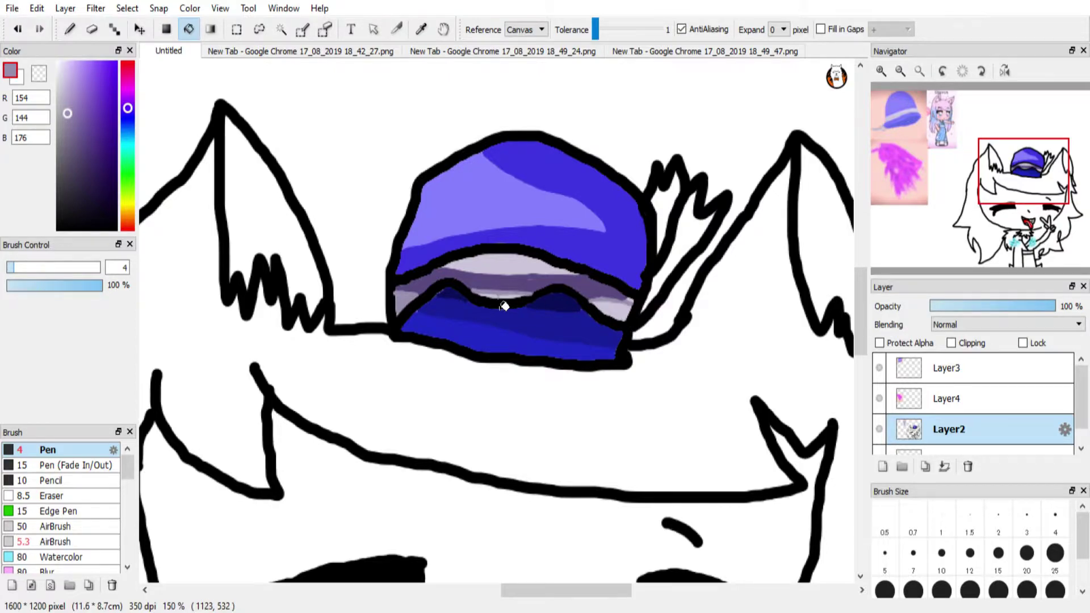
{"action": "left_click", "coordinate": [69, 29]}
{"action": "left_click", "coordinate": [881, 70]}
{"action": "left_click", "coordinate": [881, 70]}
{"action": "left_click", "coordinate": [881, 70]}
{"action": "left_click", "coordinate": [881, 70]}
{"action": "left_click", "coordinate": [881, 71]}
{"action": "mouse_move", "coordinate": [369, 122]}
{"action": "left_mouse_down"}
{"action": "mouse_move", "coordinate": [613, 145]}
{"action": "mouse_move", "coordinate": [733, 137]}
{"action": "left_mouse_up"}
{"action": "left_click", "coordinate": [900, 71]}
{"action": "left_click", "coordinate": [899, 70]}
{"action": "left_click", "coordinate": [900, 71]}
{"action": "left_click", "coordinate": [899, 70]}
{"action": "left_click", "coordinate": [900, 70]}
{"action": "left_click", "coordinate": [187, 29]}
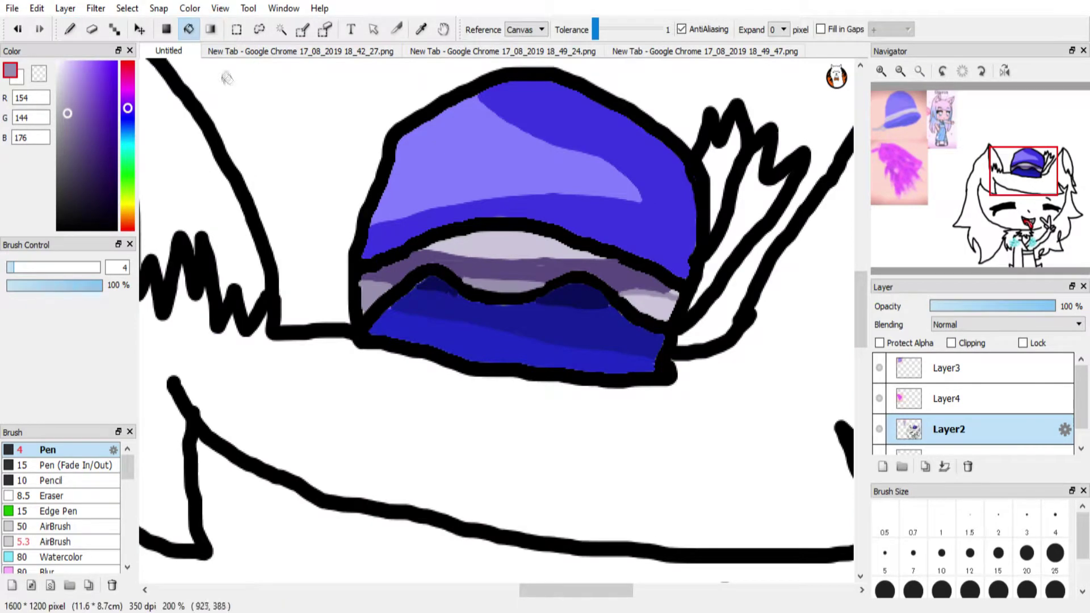
{"action": "left_click", "coordinate": [665, 317]}
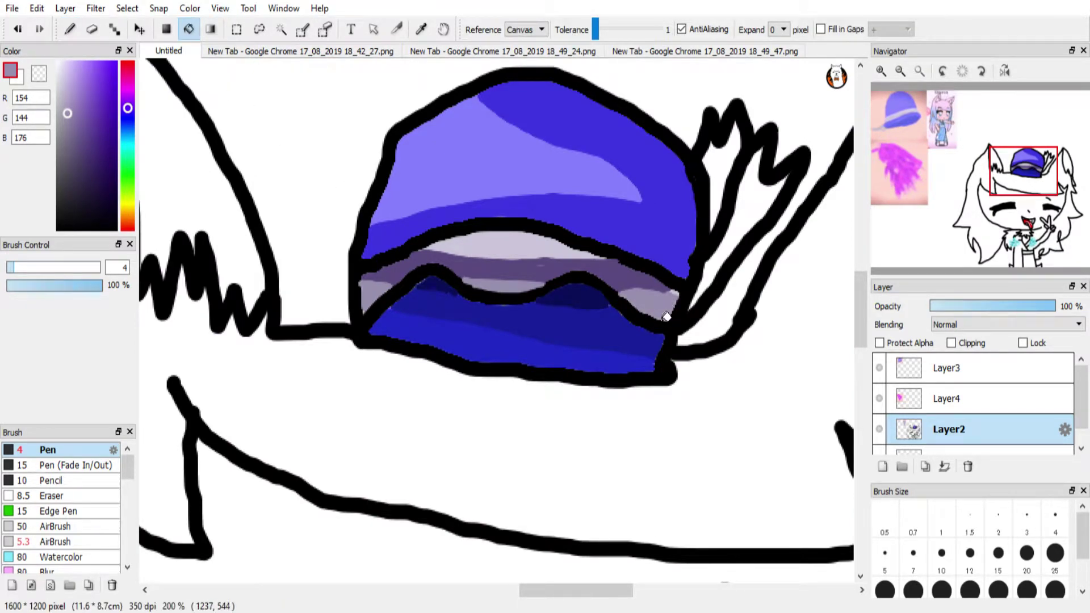
Sample the band's pale grey (RGB 204, 197, 218) and fill both ribbon tails beside the hat with it
{"action": "left_click", "coordinate": [421, 29]}
{"action": "left_click", "coordinate": [504, 252]}
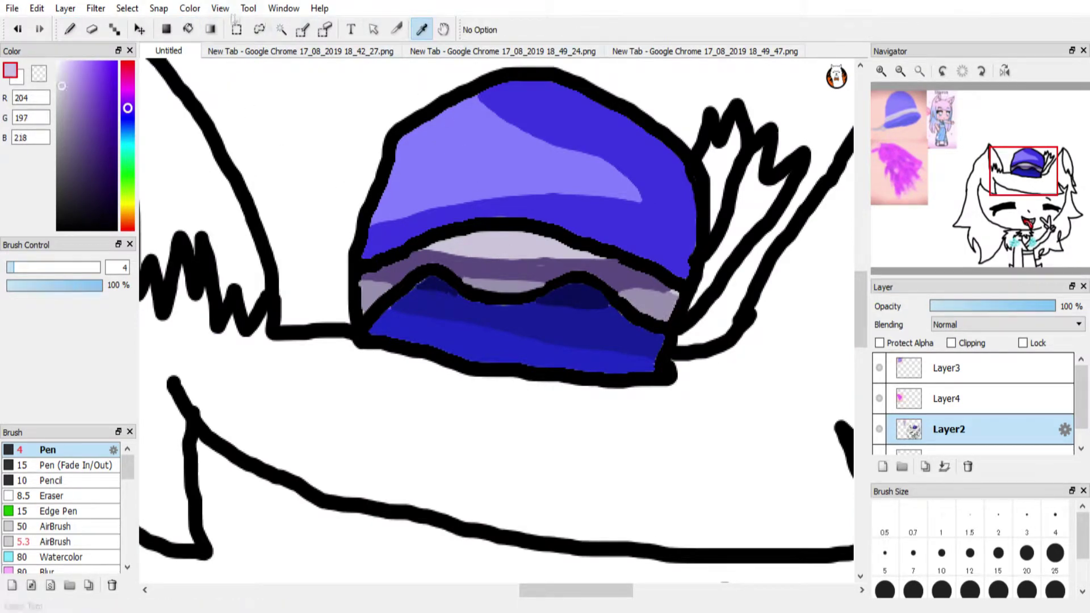
{"action": "left_click", "coordinate": [188, 29]}
{"action": "left_click", "coordinate": [757, 199]}
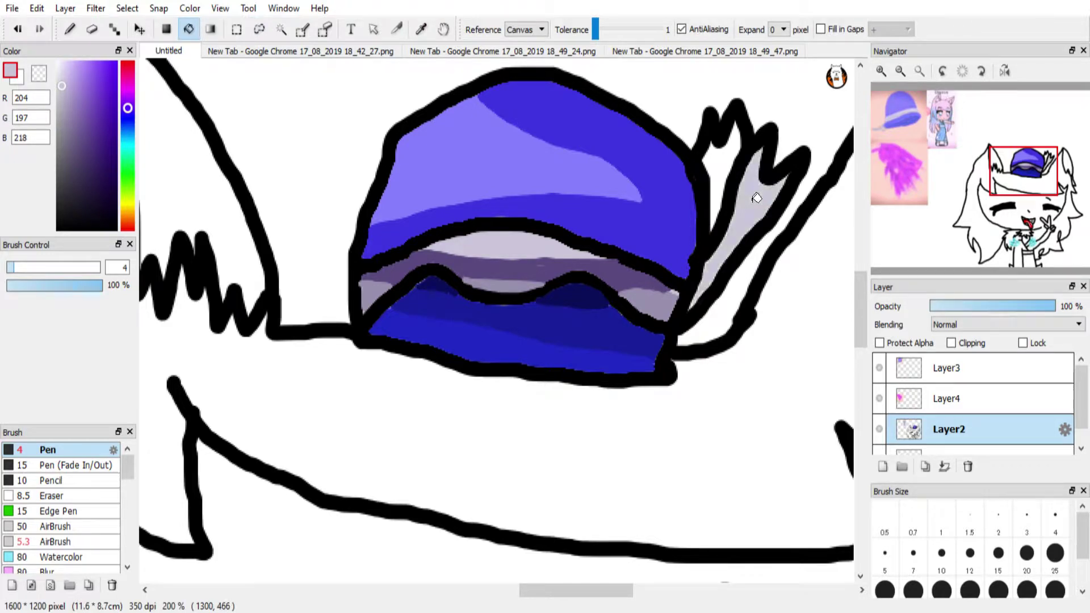
{"action": "left_click", "coordinate": [722, 169]}
Draw shading lines down both ribbon tails in purple (RGB 134, 115, 175) and fill the shaded part of each tail
{"action": "left_click", "coordinate": [77, 114]}
{"action": "left_click", "coordinate": [70, 28]}
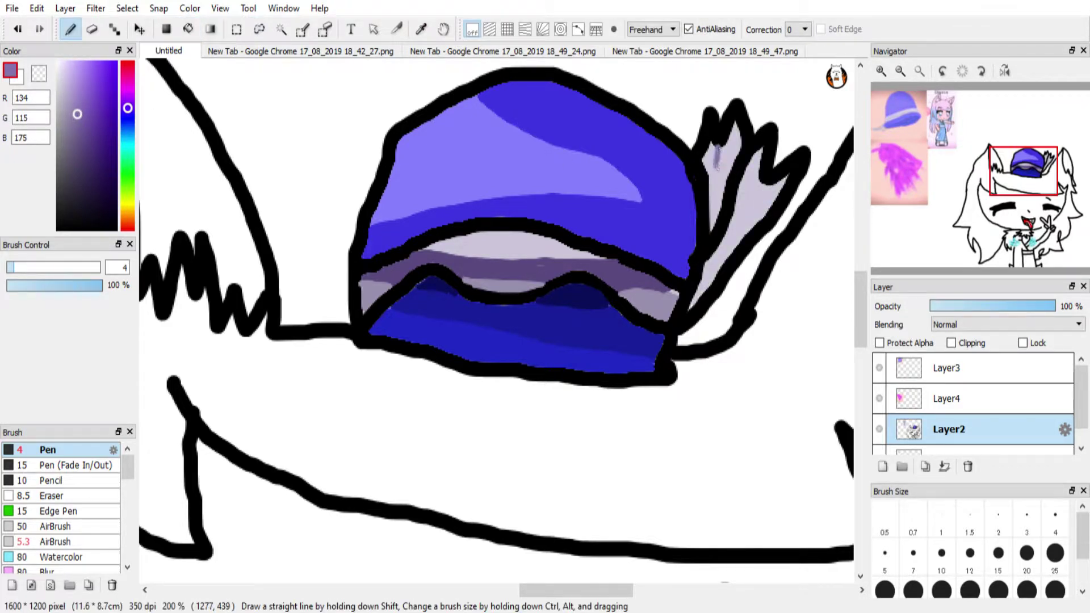
{"action": "left_click_drag", "start_coordinate": [748, 223], "coordinate": [707, 275]}
{"action": "left_click", "coordinate": [189, 29]}
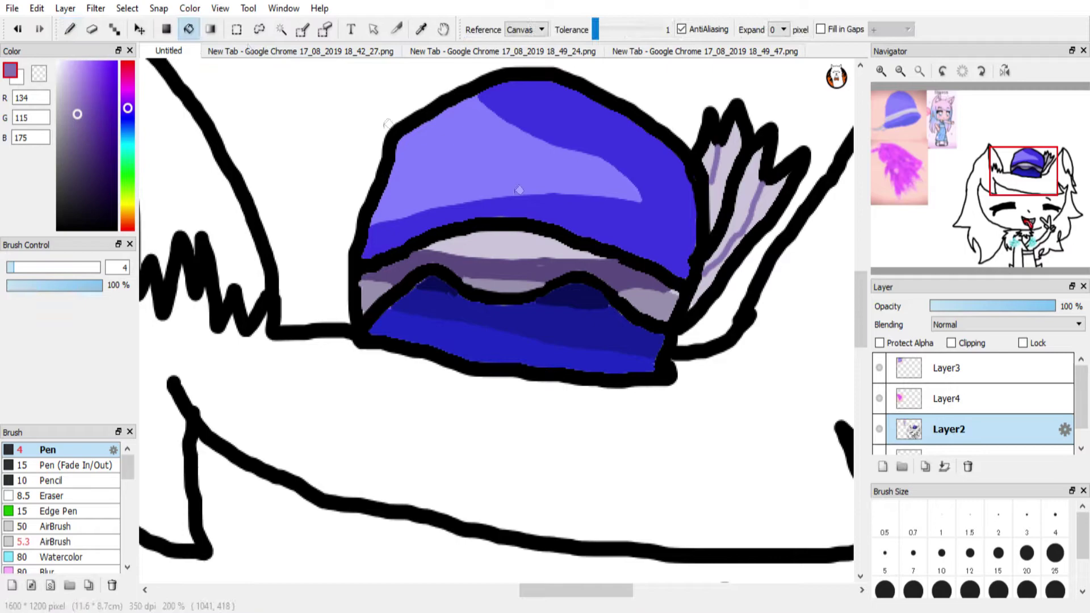
{"action": "left_click", "coordinate": [729, 184]}
{"action": "left_click", "coordinate": [751, 213]}
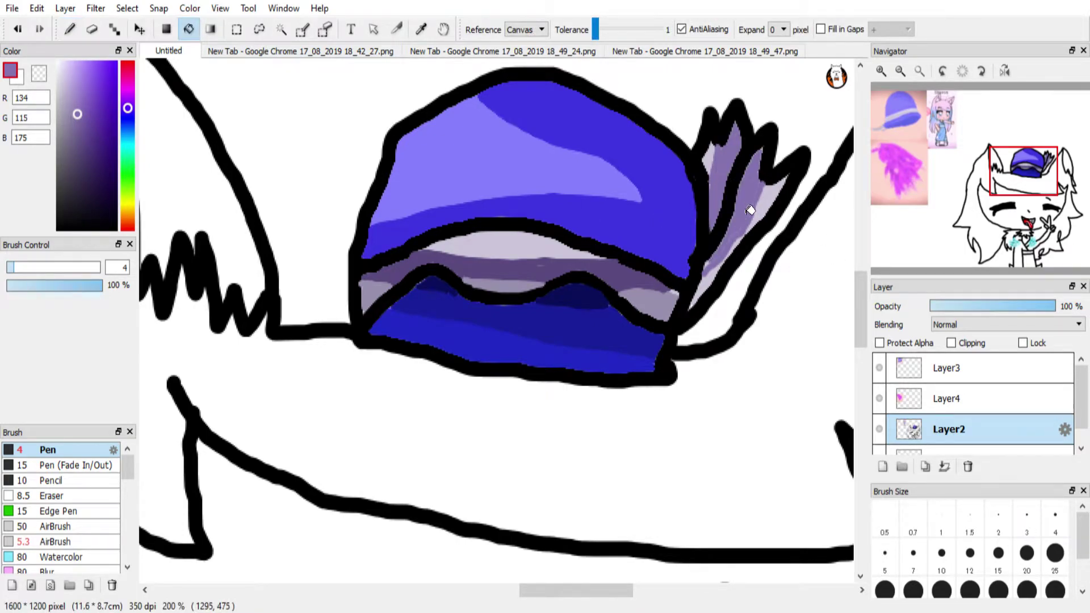
Erase the jagged fur lines inside the left ear and return to the black pen
{"action": "left_click_drag", "start_coordinate": [1027, 181], "coordinate": [1000, 181]}
{"action": "key", "text": "e"}
{"action": "mouse_move", "coordinate": [483, 379]}
{"action": "left_mouse_down"}
{"action": "mouse_move", "coordinate": [494, 307]}
{"action": "mouse_move", "coordinate": [536, 358]}
{"action": "left_mouse_up"}
{"action": "left_click", "coordinate": [18, 29]}
{"action": "left_click", "coordinate": [115, 230]}
{"action": "left_click", "coordinate": [75, 267]}
{"action": "left_click", "coordinate": [941, 553]}
{"action": "left_click", "coordinate": [39, 31]}
{"action": "left_click", "coordinate": [18, 31]}
{"action": "left_click", "coordinate": [39, 30]}
{"action": "left_click", "coordinate": [69, 29]}
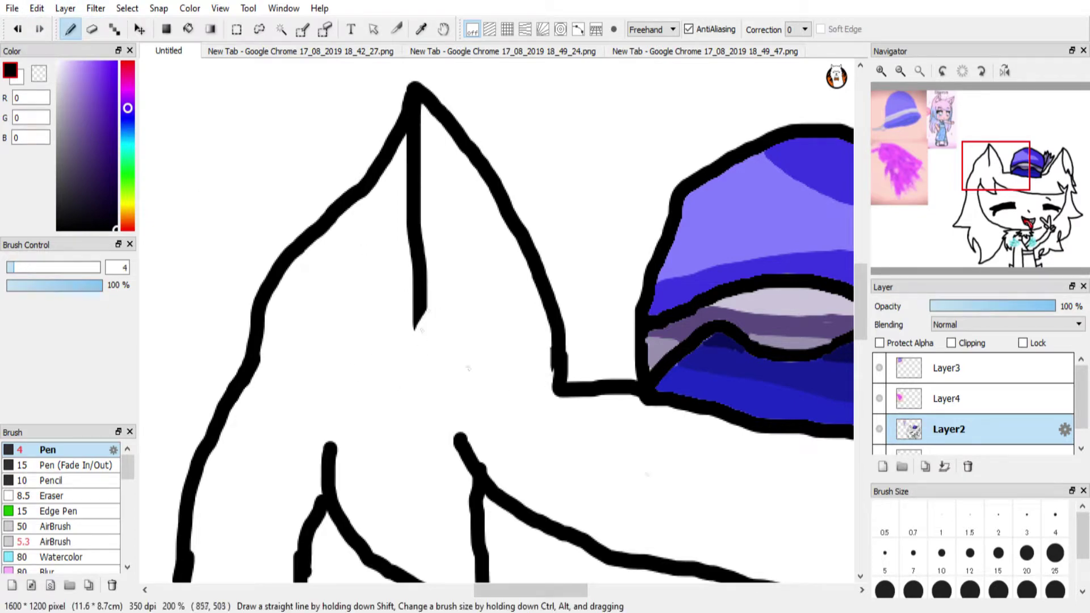
Redraw the left ear's inner base line and add a three-pointed fur tuft with the black 10 px pen
{"action": "mouse_move", "coordinate": [422, 296]}
{"action": "left_mouse_down"}
{"action": "mouse_move", "coordinate": [423, 361]}
{"action": "mouse_move", "coordinate": [565, 381]}
{"action": "mouse_move", "coordinate": [463, 269]}
{"action": "mouse_move", "coordinate": [460, 327]}
{"action": "mouse_move", "coordinate": [502, 314]}
{"action": "left_mouse_up"}
{"action": "left_click_drag", "start_coordinate": [504, 309], "coordinate": [489, 369]}
{"action": "key", "text": "ctrl+z"}
{"action": "key", "text": "ctrl+z"}
{"action": "key", "text": "ctrl+z"}
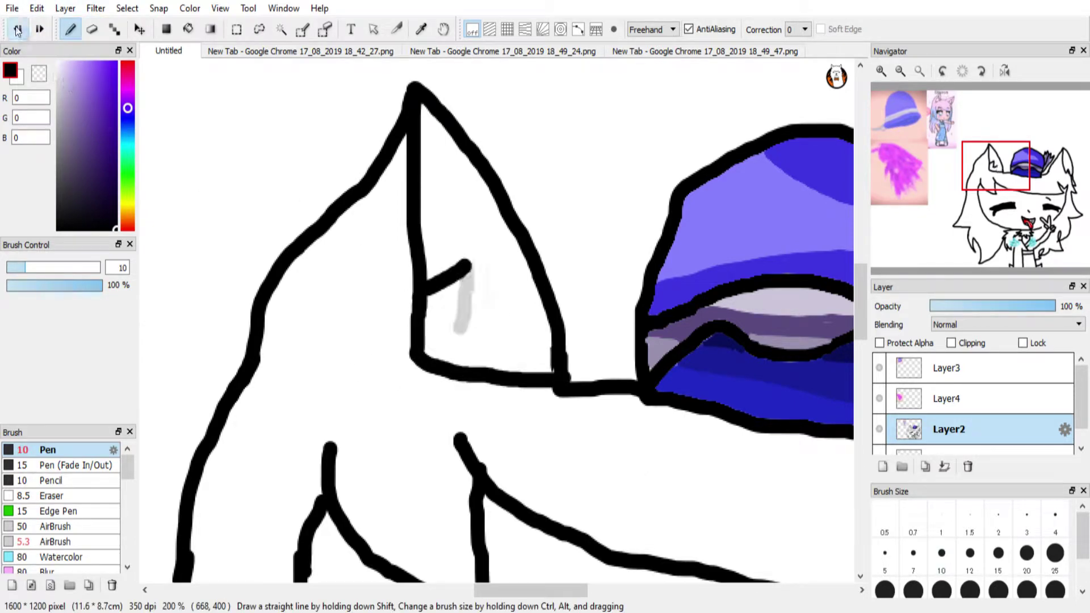
{"action": "mouse_move", "coordinate": [425, 294]}
{"action": "left_mouse_down"}
{"action": "mouse_move", "coordinate": [450, 326]}
{"action": "mouse_move", "coordinate": [503, 343]}
{"action": "mouse_move", "coordinate": [514, 380]}
{"action": "left_mouse_up"}
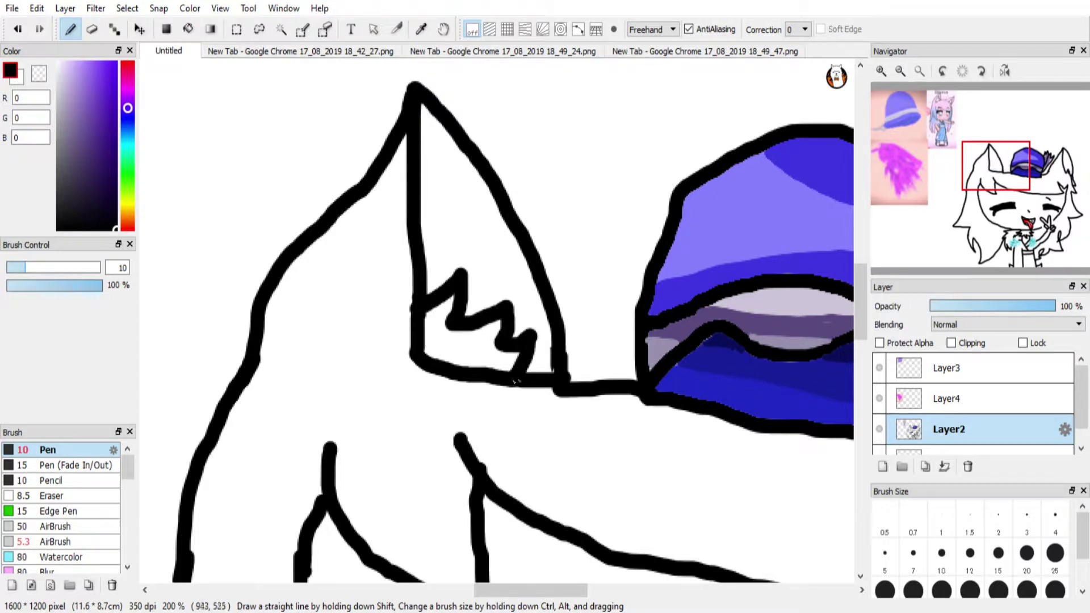
Erase the right ear's jagged fur and redraw it in black as a closed base line with a three-pointed tuft
{"action": "left_click", "coordinate": [1064, 171]}
{"action": "left_click", "coordinate": [91, 29]}
{"action": "mouse_move", "coordinate": [477, 276]}
{"action": "left_mouse_down"}
{"action": "mouse_move", "coordinate": [500, 337]}
{"action": "mouse_move", "coordinate": [505, 295]}
{"action": "mouse_move", "coordinate": [471, 278]}
{"action": "mouse_move", "coordinate": [535, 341]}
{"action": "left_mouse_up"}
{"action": "left_click", "coordinate": [44, 267]}
{"action": "key", "text": "b"}
{"action": "mouse_move", "coordinate": [466, 247]}
{"action": "left_mouse_down"}
{"action": "mouse_move", "coordinate": [471, 310]}
{"action": "mouse_move", "coordinate": [547, 365]}
{"action": "left_mouse_up"}
{"action": "left_click_drag", "start_coordinate": [474, 286], "coordinate": [539, 342]}
{"action": "left_click", "coordinate": [18, 29]}
{"action": "mouse_move", "coordinate": [473, 284]}
{"action": "left_mouse_down"}
{"action": "mouse_move", "coordinate": [496, 269]}
{"action": "mouse_move", "coordinate": [535, 301]}
{"action": "mouse_move", "coordinate": [501, 298]}
{"action": "mouse_move", "coordinate": [531, 278]}
{"action": "mouse_move", "coordinate": [544, 353]}
{"action": "left_mouse_up"}
{"action": "left_click", "coordinate": [17, 29]}
Fill the inside of both ears with pink (RGB 224, 154, 189)
{"action": "left_click", "coordinate": [127, 75]}
{"action": "left_click", "coordinate": [75, 81]}
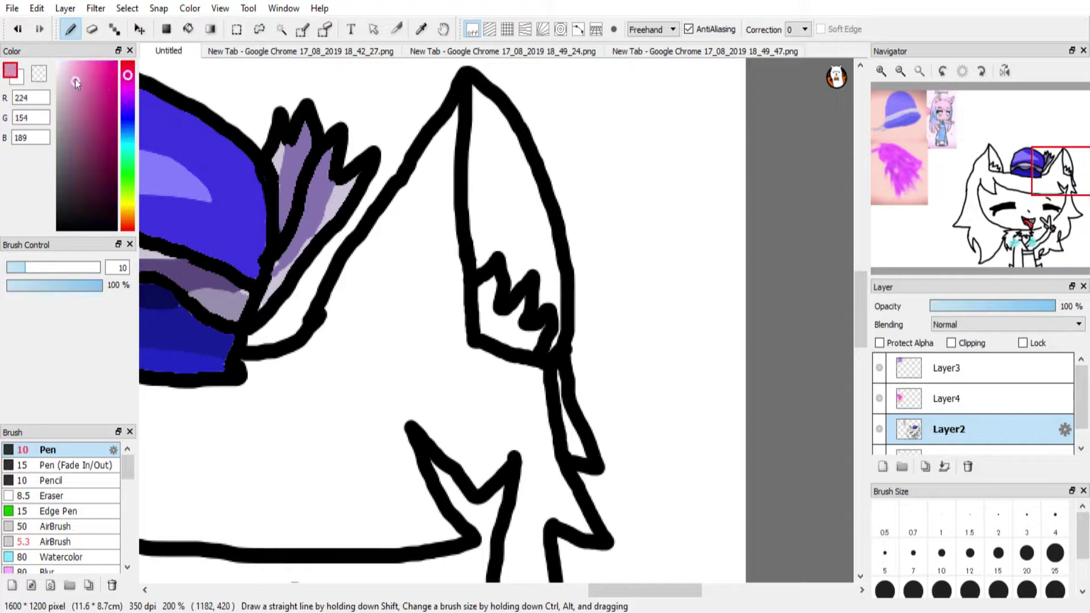
{"action": "left_click", "coordinate": [188, 29]}
{"action": "left_click", "coordinate": [499, 170]}
{"action": "left_click", "coordinate": [994, 166]}
{"action": "left_click", "coordinate": [472, 319]}
Shade the base of the left ear's fur tuft in light grey and the right ear's in darker grey (RGB 157, 137, 147)
{"action": "left_click", "coordinate": [60, 96]}
{"action": "left_click", "coordinate": [70, 29]}
{"action": "mouse_move", "coordinate": [425, 436]}
{"action": "left_mouse_down"}
{"action": "mouse_move", "coordinate": [472, 468]}
{"action": "mouse_move", "coordinate": [443, 460]}
{"action": "mouse_move", "coordinate": [482, 484]}
{"action": "left_mouse_up"}
{"action": "left_click", "coordinate": [85, 229]}
{"action": "left_click", "coordinate": [63, 127]}
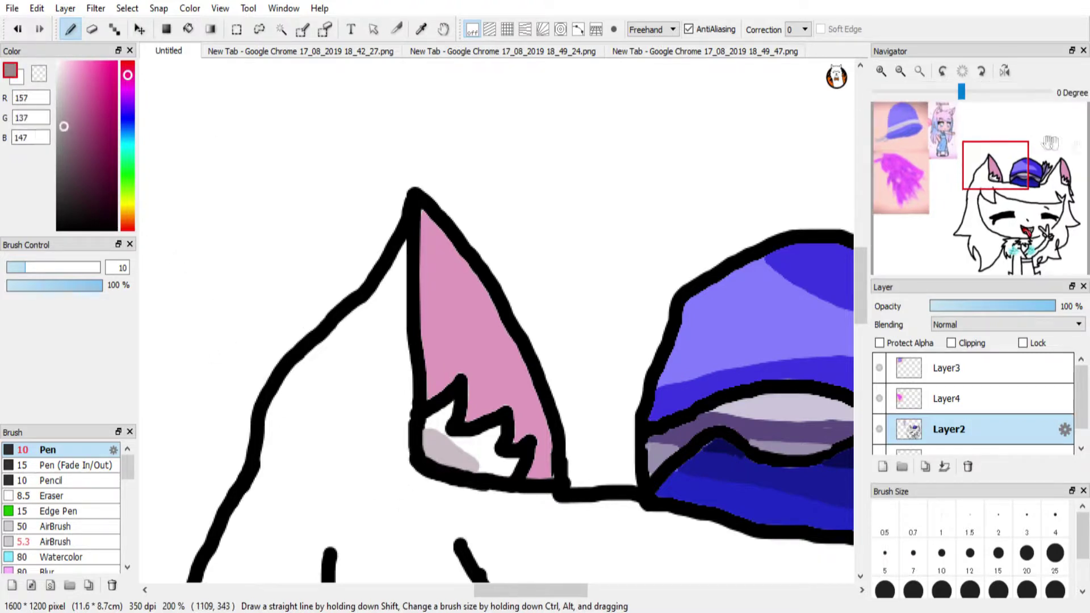
{"action": "left_click", "coordinate": [1059, 182]}
{"action": "mouse_move", "coordinate": [579, 334]}
{"action": "left_mouse_down"}
{"action": "mouse_move", "coordinate": [551, 308]}
{"action": "mouse_move", "coordinate": [546, 284]}
{"action": "mouse_move", "coordinate": [543, 329]}
{"action": "left_mouse_up"}
{"action": "left_click", "coordinate": [116, 230]}
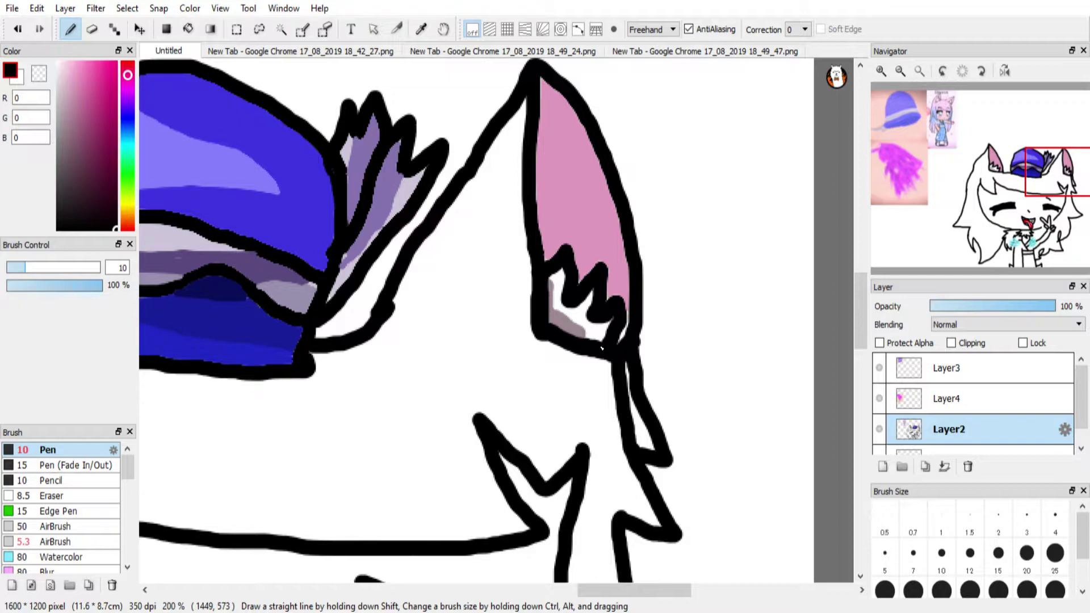
Sample the reference character's pink hair colour (RGB 255, 219, 253) and try to select the drawn hair for airbrushing at size 413
{"action": "left_click_drag", "start_coordinate": [1054, 174], "coordinate": [941, 115]}
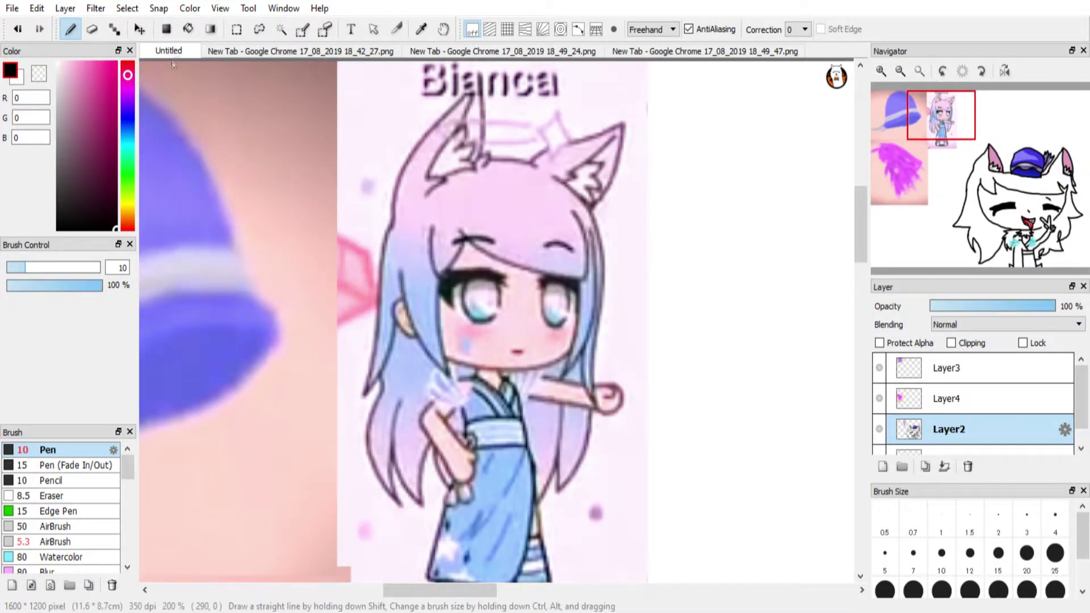
{"action": "left_click", "coordinate": [421, 29]}
{"action": "left_click", "coordinate": [530, 177]}
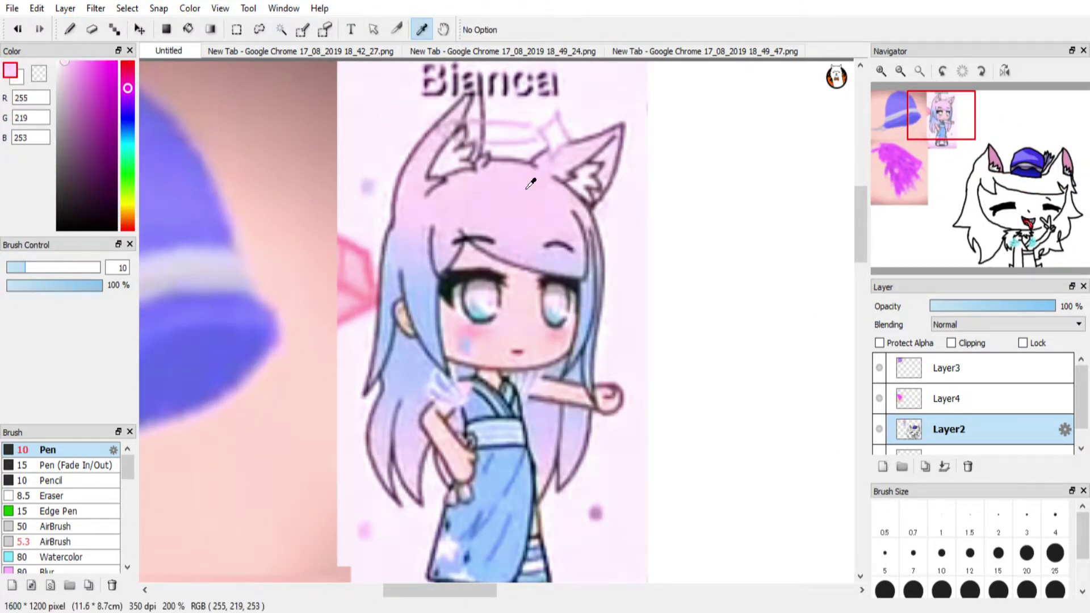
{"action": "left_click", "coordinate": [194, 35]}
{"action": "left_click_drag", "start_coordinate": [926, 147], "coordinate": [1017, 185]}
{"action": "left_click", "coordinate": [79, 543]}
{"action": "left_click_drag", "start_coordinate": [54, 267], "coordinate": [105, 281]}
{"action": "left_click", "coordinate": [421, 29]}
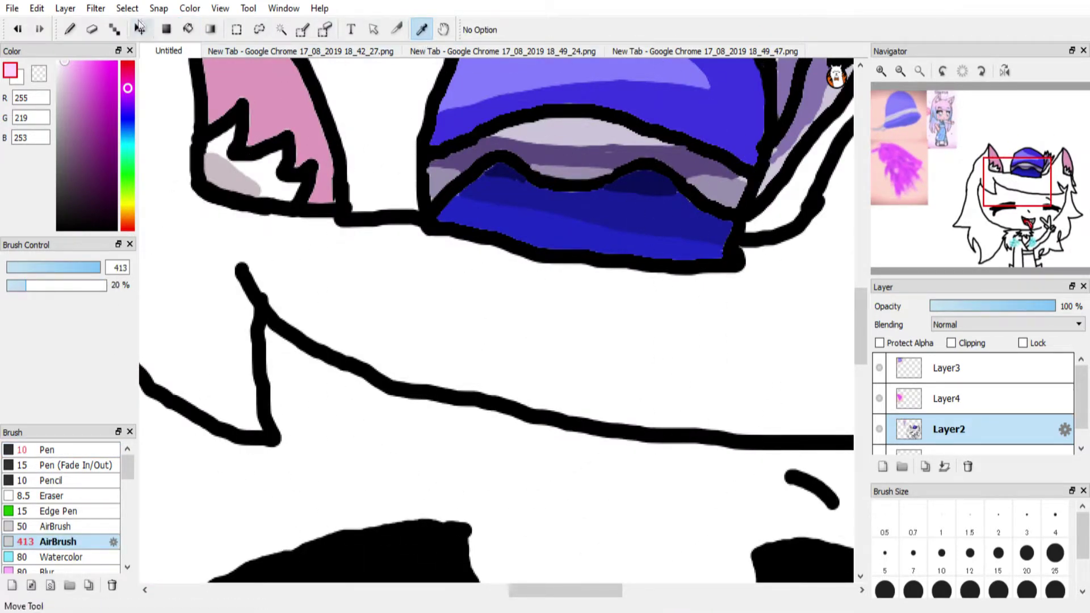
{"action": "left_click", "coordinate": [281, 29]}
{"action": "left_click", "coordinate": [900, 71]}
{"action": "left_click", "coordinate": [577, 328]}
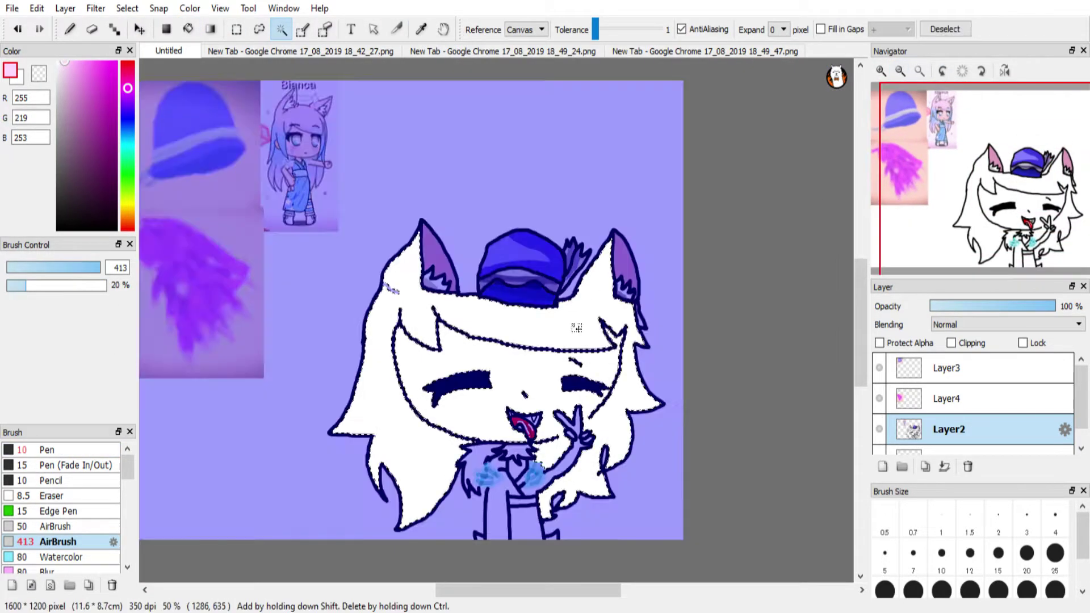
{"action": "left_click", "coordinate": [18, 29]}
Close the gap in the outline between the hair and face with the black 10 px pen
{"action": "left_click", "coordinate": [116, 228]}
{"action": "left_click", "coordinate": [70, 29]}
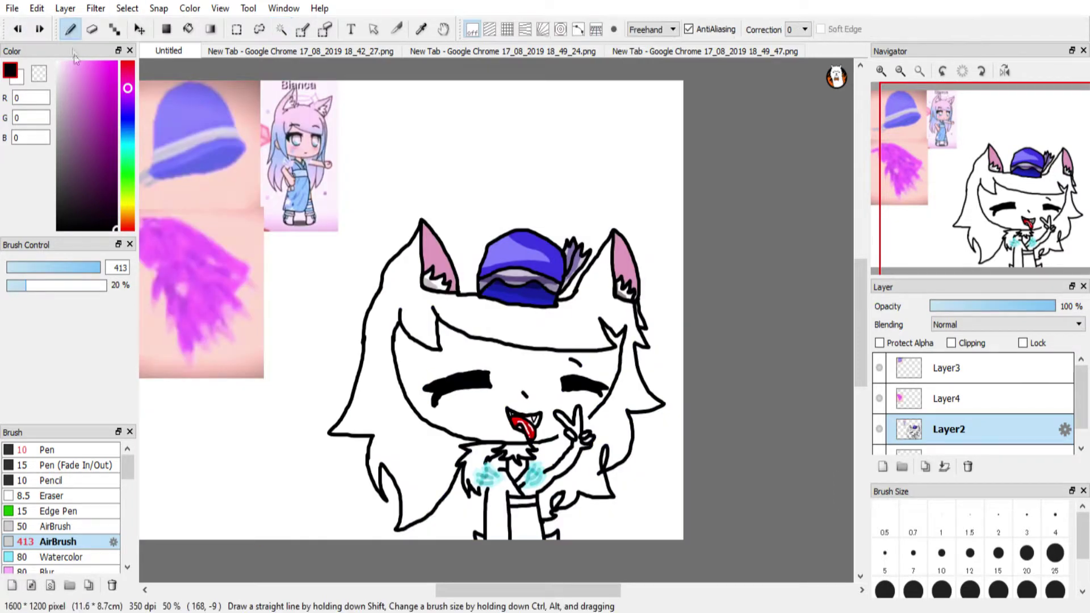
{"action": "left_click", "coordinate": [54, 453]}
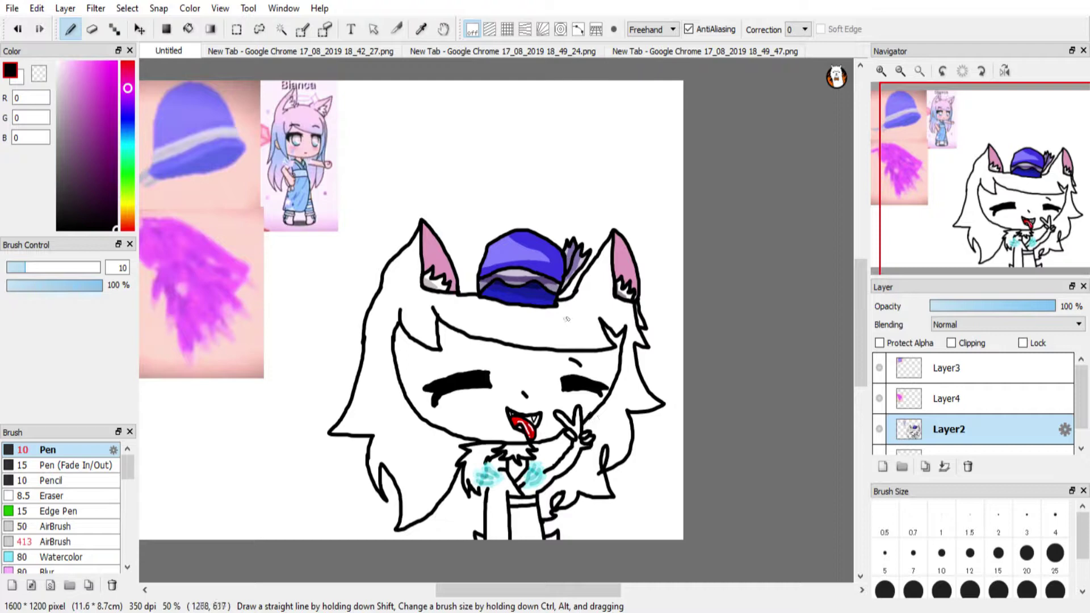
Sample the pale pink (RGB 255, 218, 251) from the reference hair, choose the AirBrush and select the drawn hair with the Magic Wand
{"action": "left_click", "coordinate": [422, 29]}
{"action": "left_click", "coordinate": [301, 110]}
{"action": "left_click", "coordinate": [92, 541]}
{"action": "key", "text": "w"}
{"action": "left_click", "coordinate": [400, 284]}
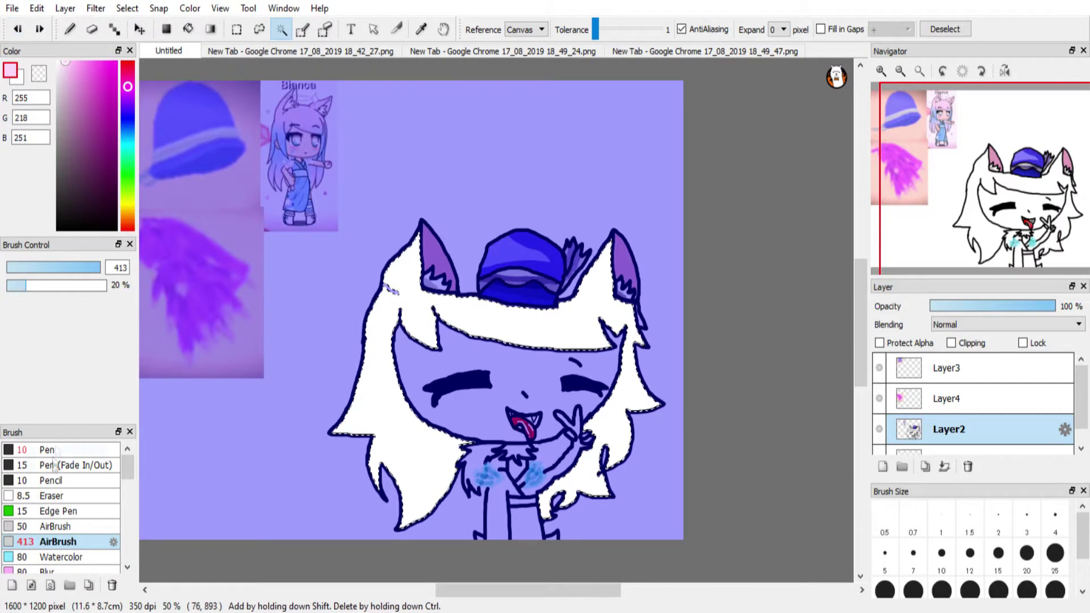
Airbrush the selected hair pale pink with the brush size set to 1000
{"action": "key", "text": "b"}
{"action": "left_click_drag", "start_coordinate": [99, 269], "coordinate": [176, 280]}
{"action": "left_click_drag", "start_coordinate": [382, 263], "coordinate": [404, 294]}
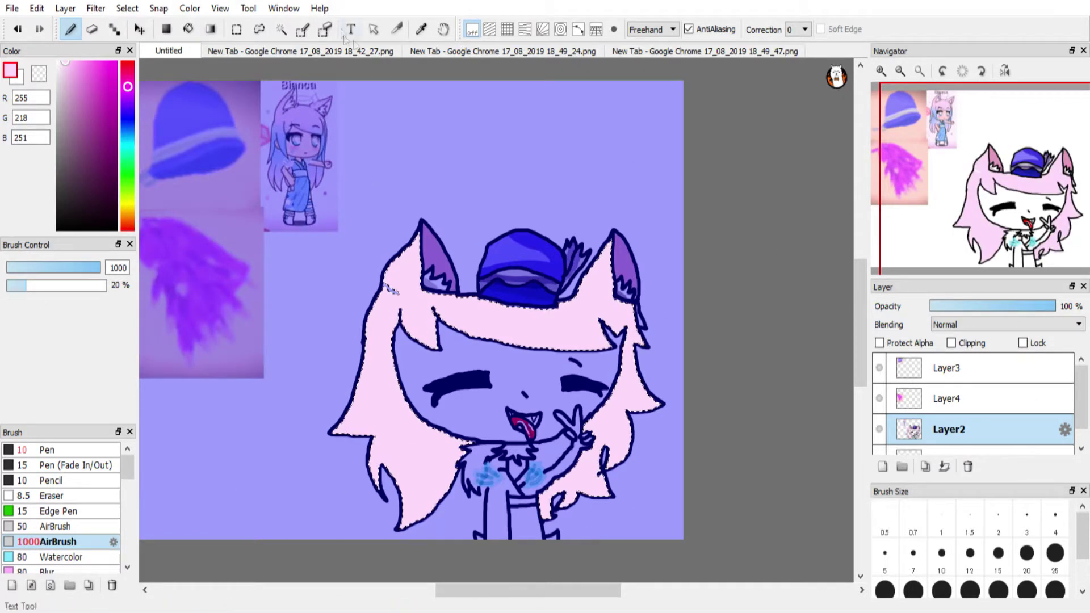
Sample the light blue (RGB 163, 192, 255) from the reference character's hair for the AirBrush
{"action": "key", "text": "i"}
{"action": "left_click", "coordinate": [285, 155]}
{"action": "key", "text": "b"}
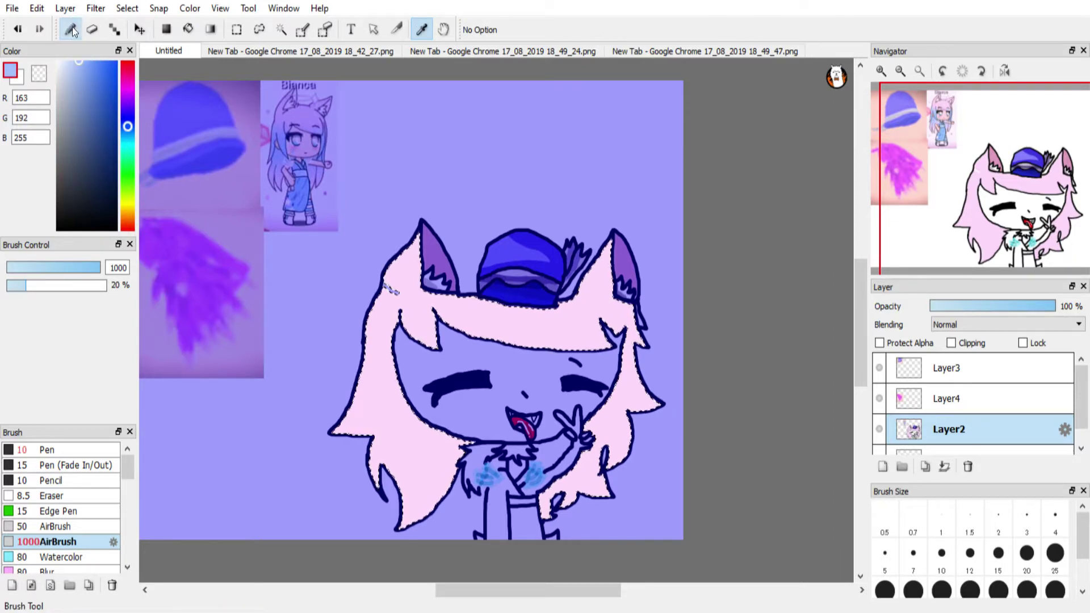
Try to airbrush the light blue across the middle of the selected hair
{"action": "left_click_drag", "start_coordinate": [99, 269], "coordinate": [123, 269]}
{"action": "mouse_move", "coordinate": [381, 385]}
{"action": "left_mouse_down"}
{"action": "mouse_move", "coordinate": [495, 381]}
{"action": "mouse_move", "coordinate": [328, 370]}
{"action": "mouse_move", "coordinate": [387, 405]}
{"action": "mouse_move", "coordinate": [702, 434]}
{"action": "mouse_move", "coordinate": [582, 338]}
{"action": "mouse_move", "coordinate": [339, 352]}
{"action": "mouse_move", "coordinate": [724, 438]}
{"action": "left_mouse_up"}
{"action": "left_click", "coordinate": [17, 29]}
Airbrush the light blue across the middle of the hair at brush size 642 and clear the selection
{"action": "left_click_drag", "start_coordinate": [96, 270], "coordinate": [159, 287]}
{"action": "mouse_move", "coordinate": [239, 372]}
{"action": "left_mouse_down"}
{"action": "mouse_move", "coordinate": [346, 375]}
{"action": "mouse_move", "coordinate": [331, 360]}
{"action": "mouse_move", "coordinate": [794, 255]}
{"action": "left_mouse_up"}
{"action": "left_click", "coordinate": [279, 31]}
{"action": "left_click", "coordinate": [945, 29]}
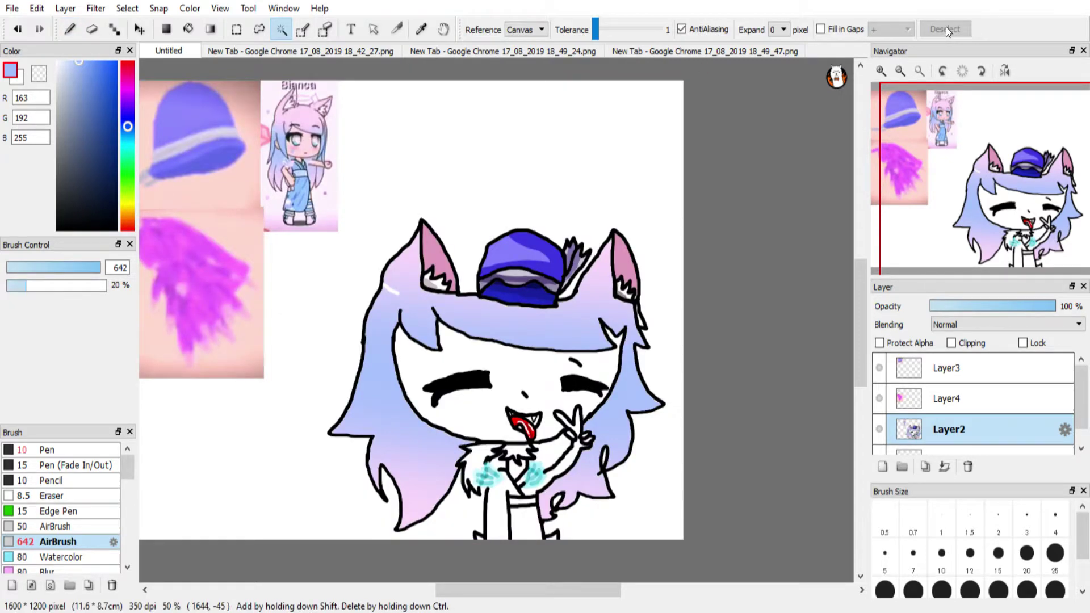
Sample the reference character's pale pink skin (RGB 255, 219, 232) and bucket-fill the face, raised arm and lowered arm
{"action": "left_click", "coordinate": [422, 29]}
{"action": "left_click", "coordinate": [282, 148]}
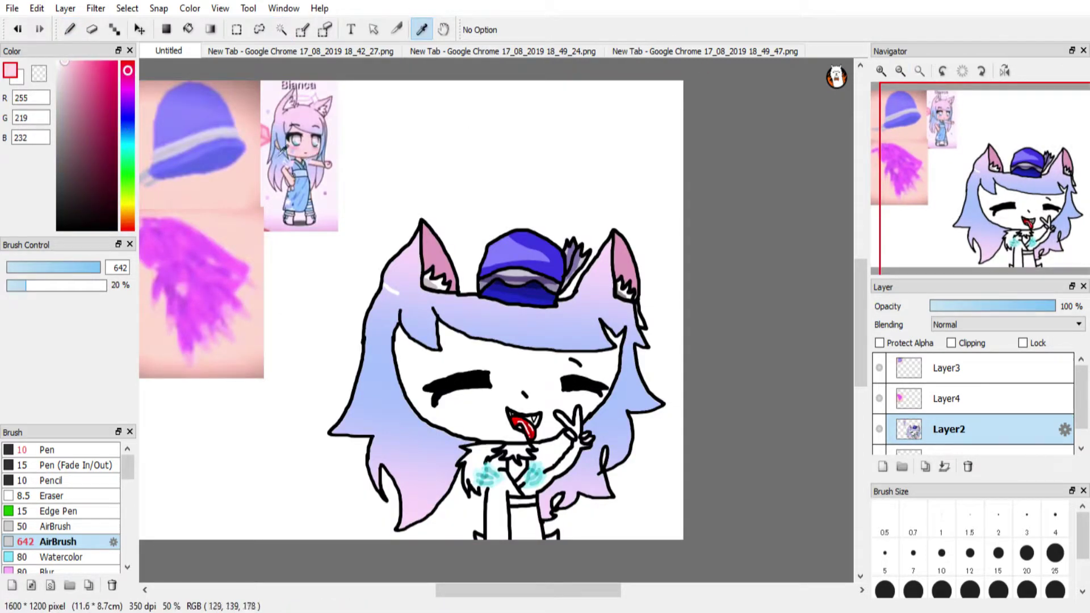
{"action": "left_click", "coordinate": [188, 30]}
{"action": "left_click", "coordinate": [505, 376]}
{"action": "left_click", "coordinate": [570, 469]}
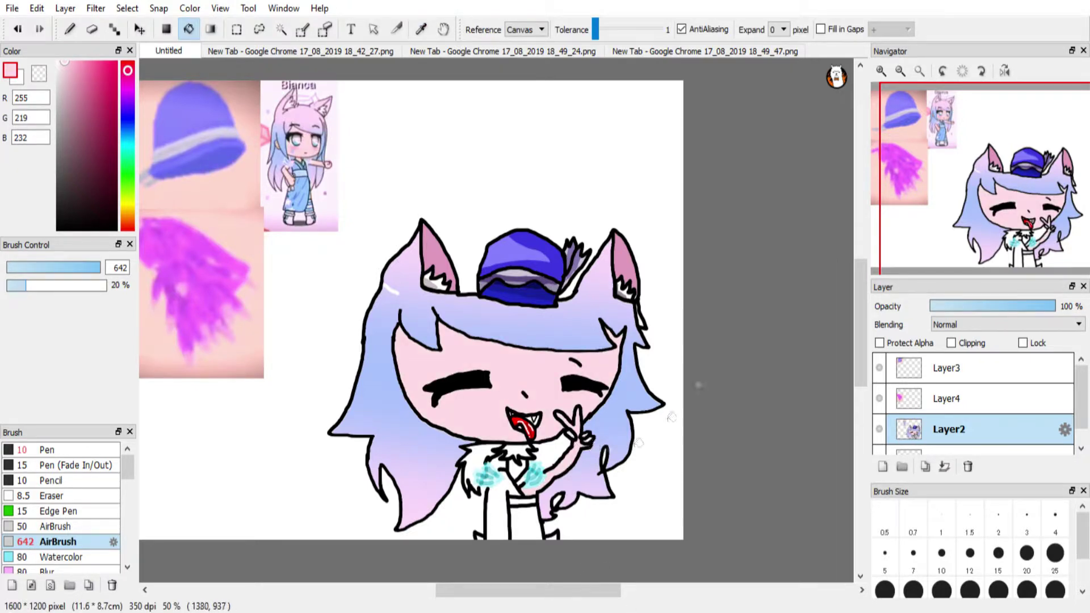
{"action": "left_click", "coordinate": [508, 526]}
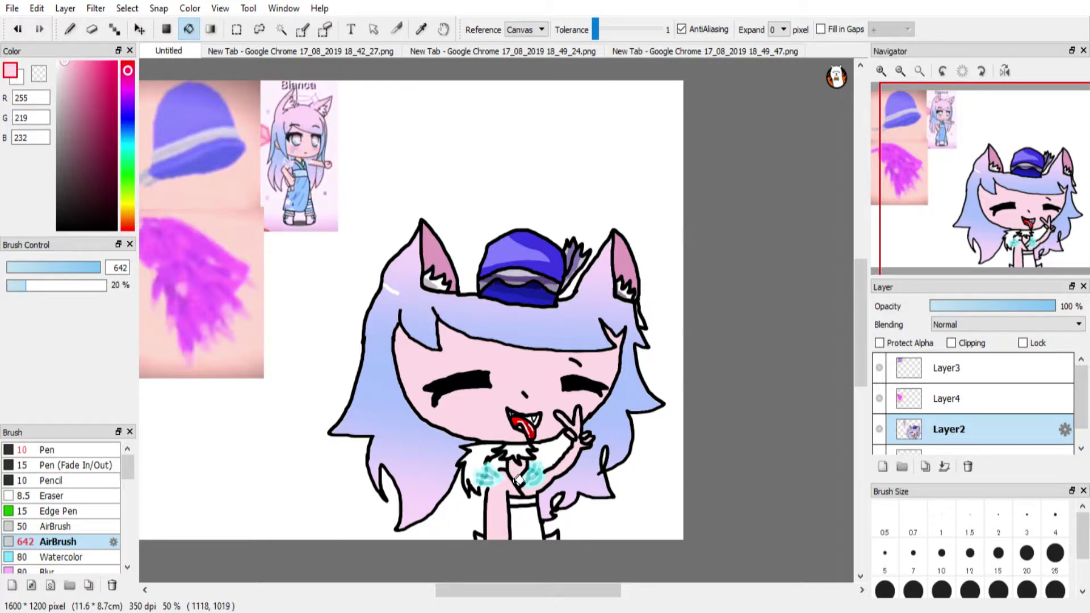
Choose crimson (RGB 255, 0, 89) as the drawing colour and set the AirBrush size to 213
{"action": "scroll", "coordinate": [925, 157], "scroll_direction": "up", "scroll_amount": 2}
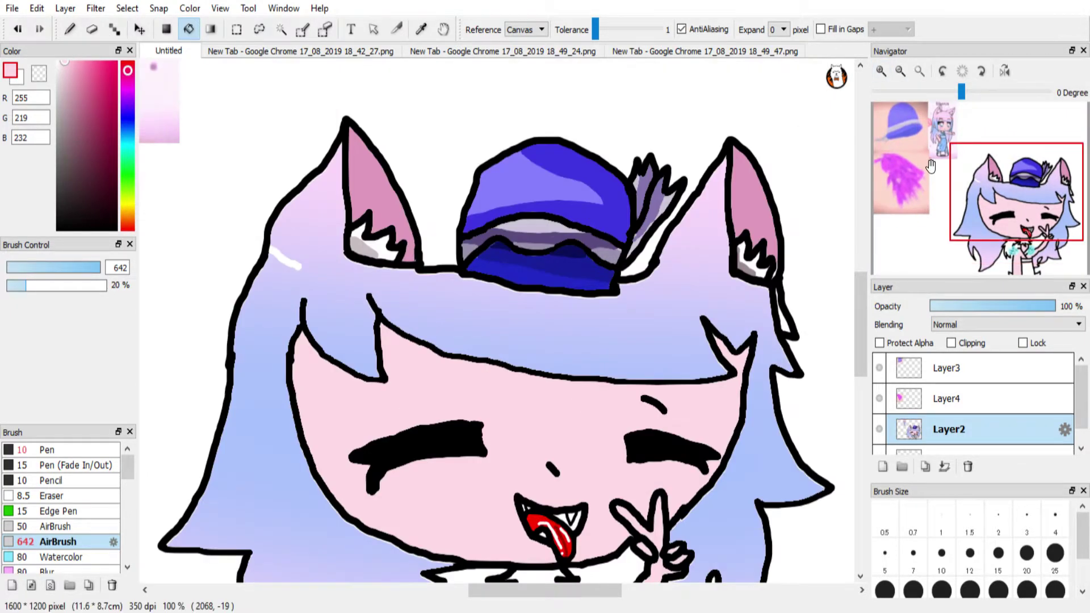
{"action": "left_click", "coordinate": [117, 61]}
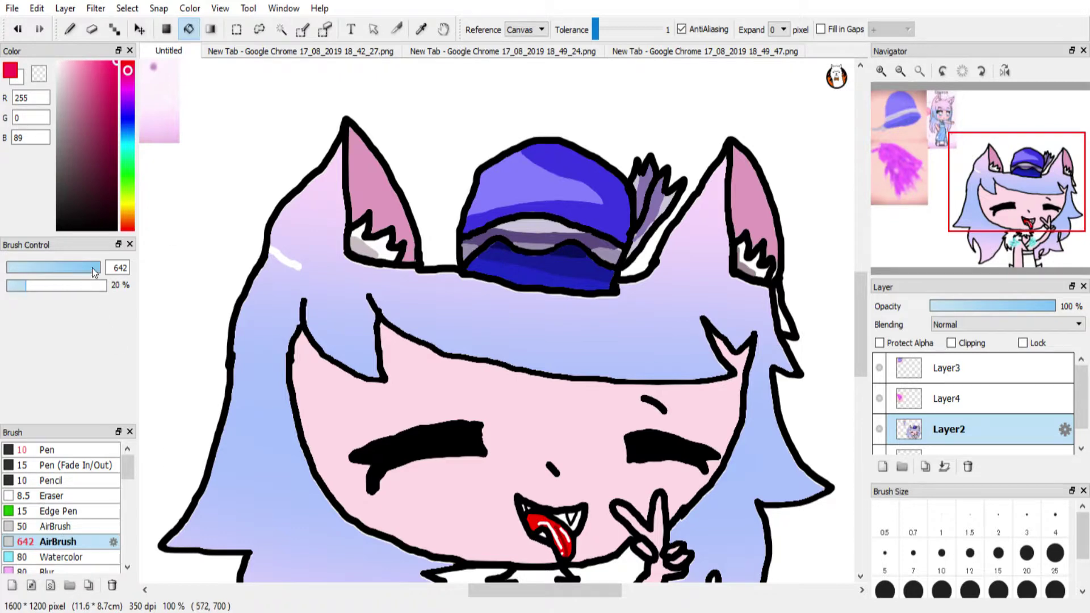
{"action": "mouse_move", "coordinate": [99, 270]}
{"action": "left_mouse_down"}
{"action": "mouse_move", "coordinate": [76, 269]}
{"action": "mouse_move", "coordinate": [100, 269]}
{"action": "left_mouse_up"}
Try to colour the left cheek crimson with a bucket fill and an AirBrush stroke
{"action": "left_click", "coordinate": [420, 525]}
{"action": "left_click", "coordinate": [18, 29]}
{"action": "left_click", "coordinate": [70, 29]}
{"action": "left_click_drag", "start_coordinate": [409, 496], "coordinate": [432, 507]}
{"action": "left_click", "coordinate": [18, 30]}
{"action": "left_click", "coordinate": [19, 30]}
{"action": "left_click", "coordinate": [19, 30]}
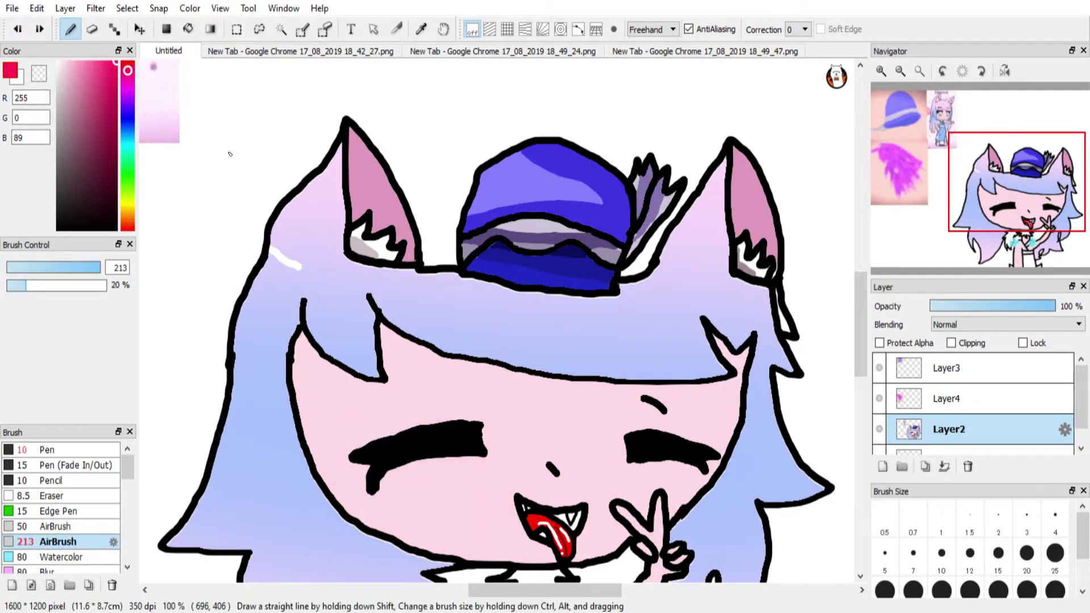
Try to draw the left cheek's blush with the size 10 Pen at 16 % opacity
{"action": "left_click", "coordinate": [48, 450]}
{"action": "left_click", "coordinate": [37, 285]}
{"action": "left_click_drag", "start_coordinate": [454, 471], "coordinate": [419, 506]}
{"action": "left_click", "coordinate": [18, 30]}
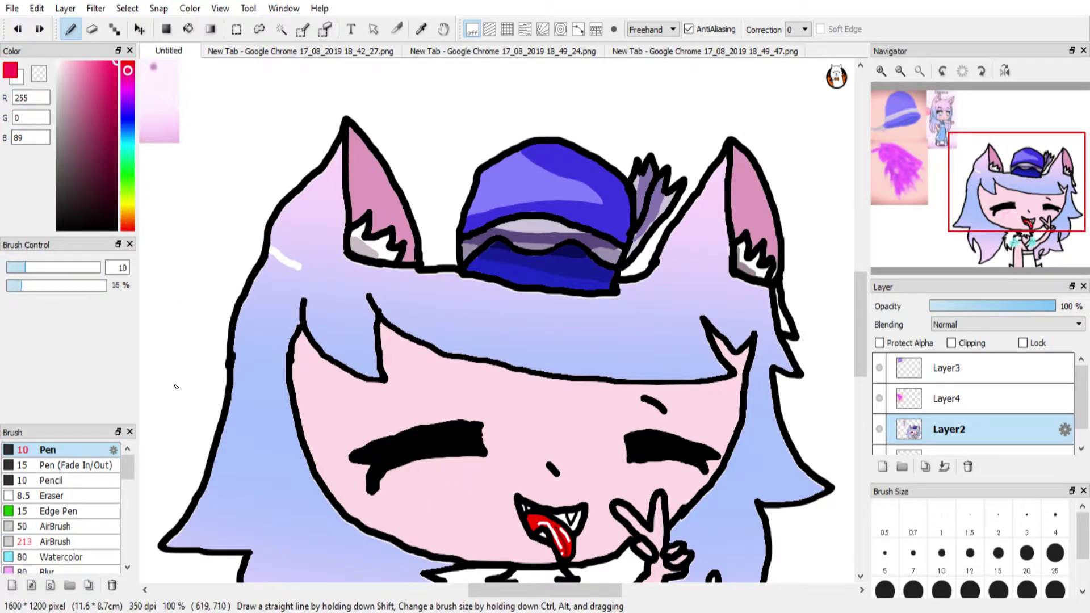
Airbrush crimson blush on both cheeks, reducing the size to 33, and add size 10 Pen strokes at 46 % opacity
{"action": "left_click", "coordinate": [57, 542]}
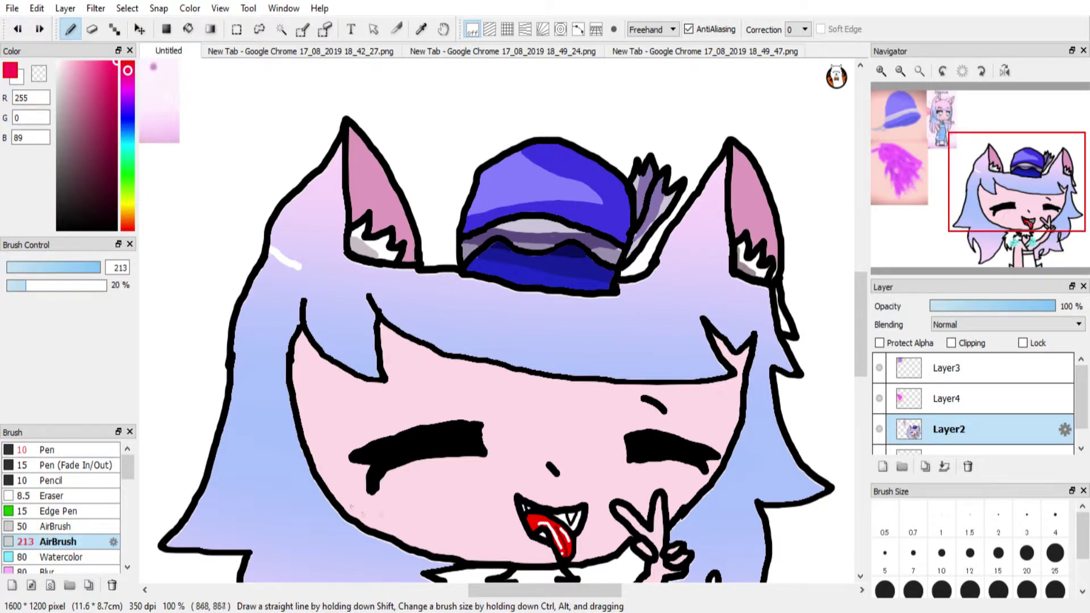
{"action": "left_click_drag", "start_coordinate": [409, 488], "coordinate": [449, 514]}
{"action": "left_click", "coordinate": [62, 267]}
{"action": "mouse_move", "coordinate": [647, 493]}
{"action": "left_mouse_down"}
{"action": "mouse_move", "coordinate": [682, 497]}
{"action": "mouse_move", "coordinate": [676, 505]}
{"action": "left_mouse_up"}
{"action": "mouse_move", "coordinate": [405, 483]}
{"action": "left_mouse_down"}
{"action": "mouse_move", "coordinate": [431, 517]}
{"action": "mouse_move", "coordinate": [451, 511]}
{"action": "left_mouse_up"}
{"action": "left_click_drag", "start_coordinate": [641, 491], "coordinate": [678, 518]}
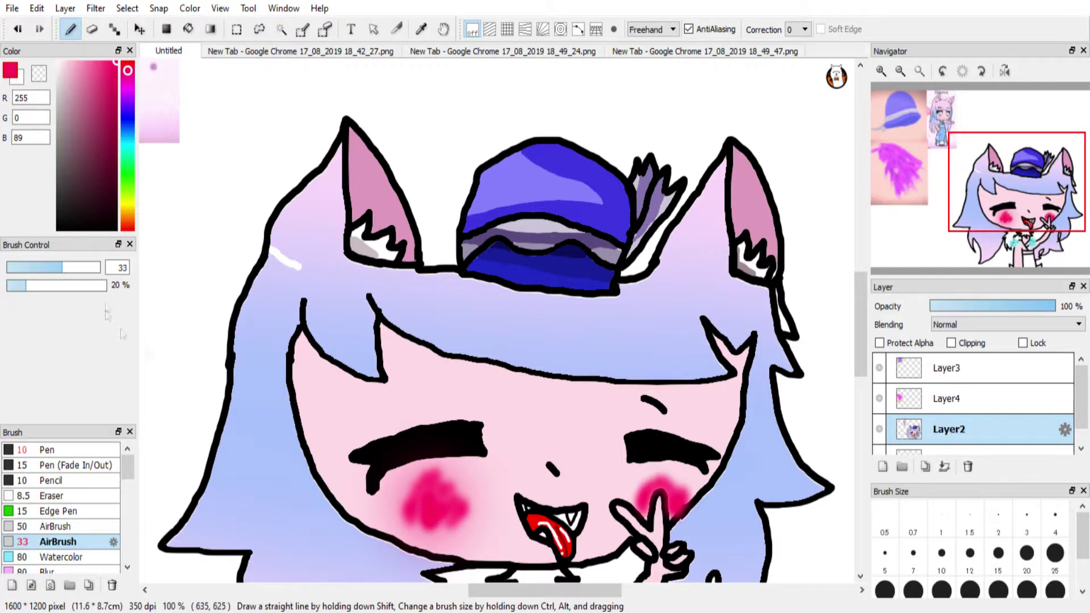
{"action": "left_click", "coordinate": [82, 450]}
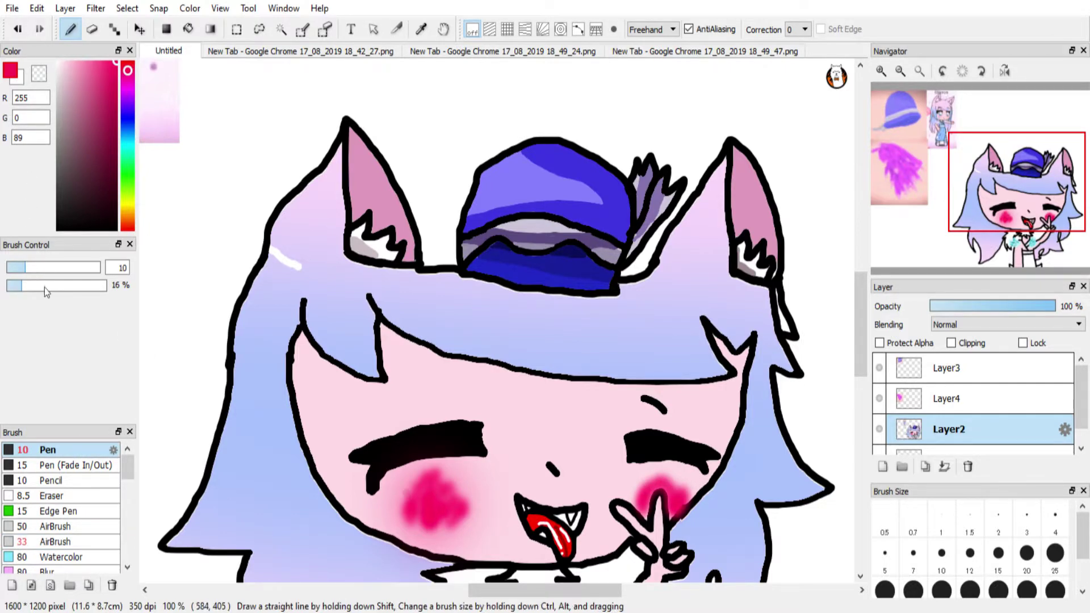
{"action": "left_click_drag", "start_coordinate": [438, 512], "coordinate": [468, 512]}
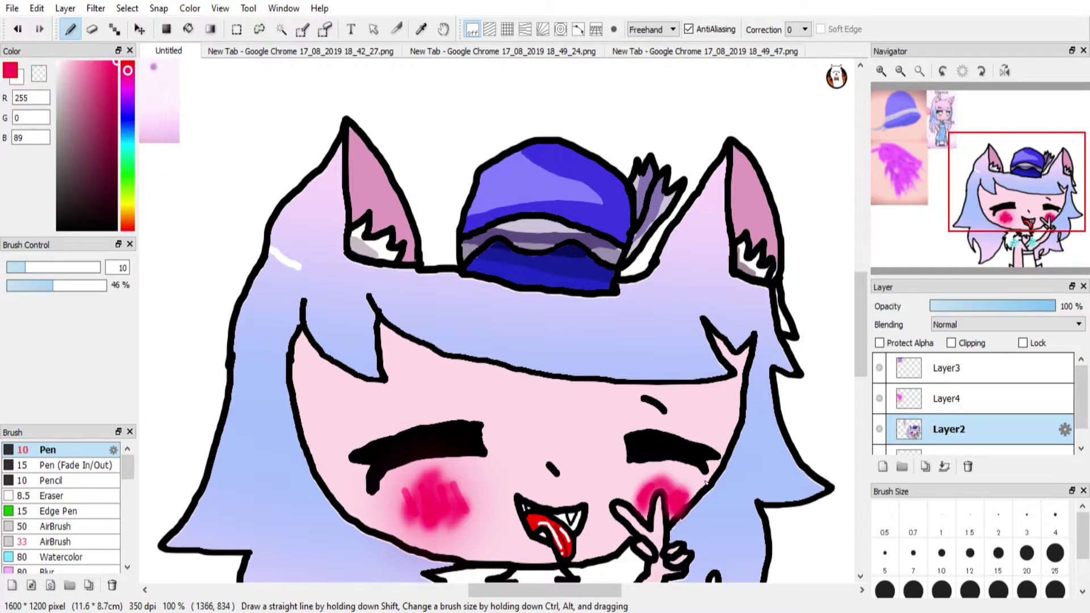
Bucket-fill the inside of the mouth with light pink (RGB 249, 174, 200)
{"action": "left_click", "coordinate": [74, 65]}
{"action": "left_click", "coordinate": [189, 29]}
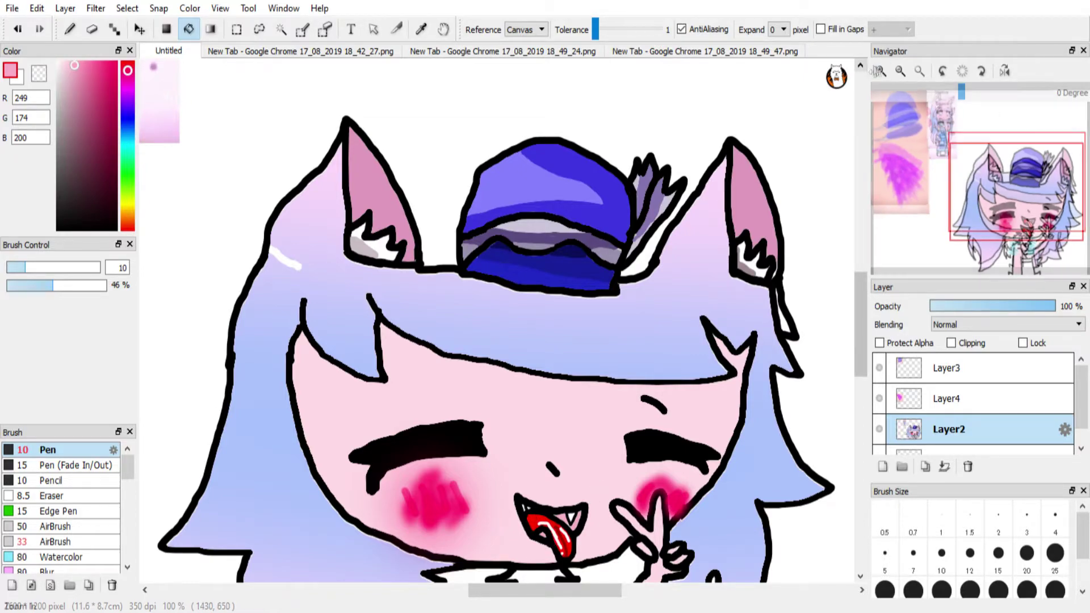
Sample the purple (RGB 231, 100, 255) from the fur reference and bucket-fill the centre and left parts of the fur collar
{"action": "left_click", "coordinate": [881, 71]}
{"action": "left_click", "coordinate": [881, 71]}
{"action": "left_click", "coordinate": [881, 71]}
{"action": "left_click_drag", "start_coordinate": [1015, 193], "coordinate": [894, 167]}
{"action": "left_click", "coordinate": [422, 29]}
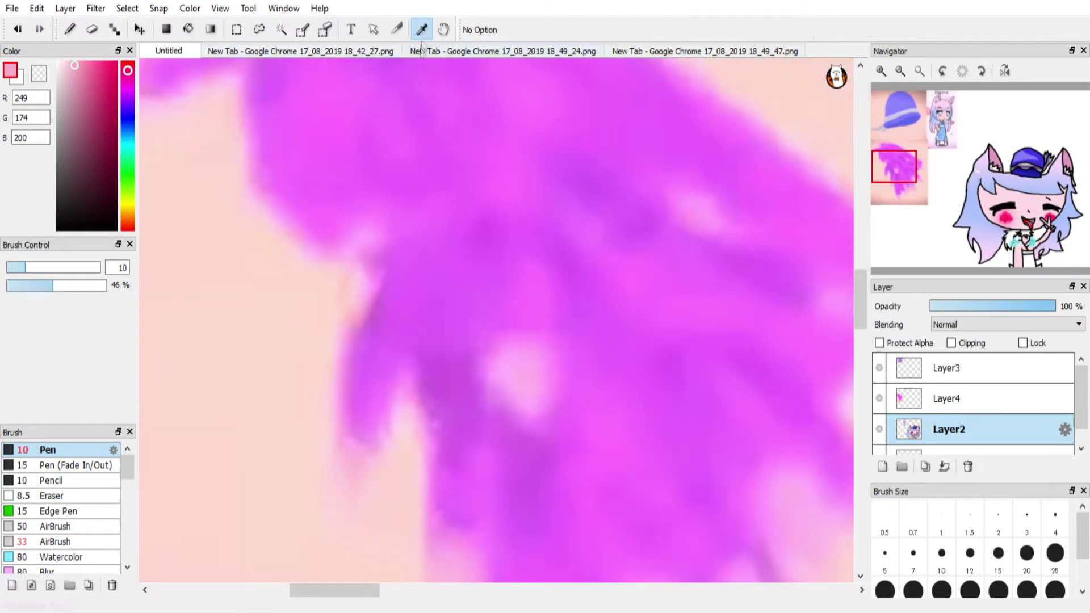
{"action": "left_click", "coordinate": [407, 115]}
{"action": "left_click", "coordinate": [1033, 250]}
{"action": "left_click", "coordinate": [189, 30]}
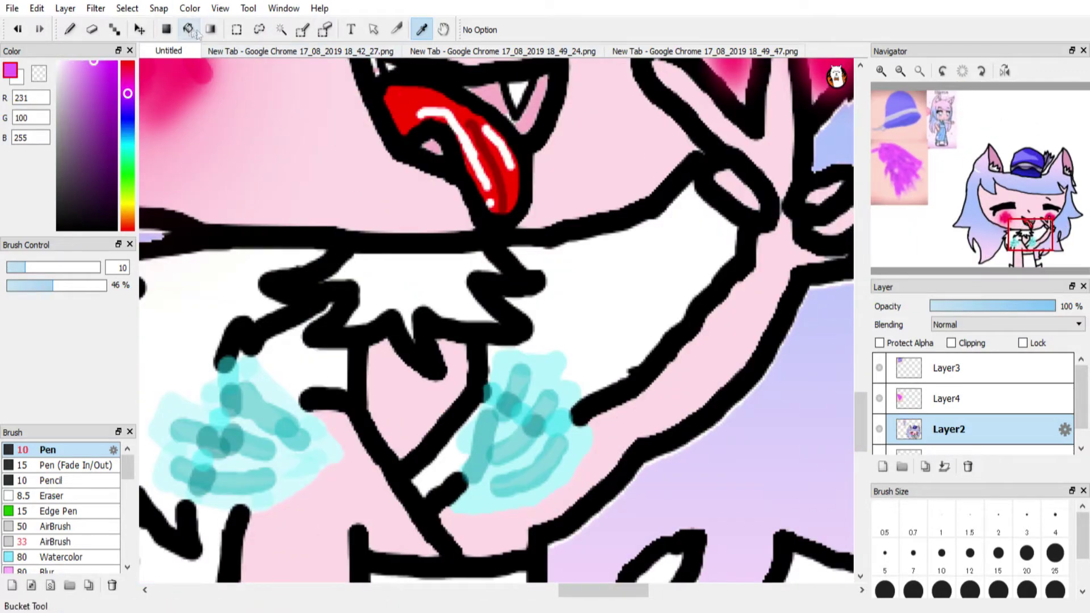
{"action": "left_click", "coordinate": [409, 287]}
{"action": "left_click", "coordinate": [221, 275]}
Touch up the left fur's purple edge and black outline using the Pen at size 3.5 and 100 % opacity
{"action": "left_click_drag", "start_coordinate": [1030, 244], "coordinate": [1017, 238]}
{"action": "left_click", "coordinate": [70, 29]}
{"action": "left_click", "coordinate": [326, 382]}
{"action": "left_click", "coordinate": [102, 285]}
{"action": "mouse_move", "coordinate": [318, 379]}
{"action": "left_mouse_down"}
{"action": "mouse_move", "coordinate": [438, 329]}
{"action": "mouse_move", "coordinate": [381, 342]}
{"action": "left_mouse_up"}
{"action": "left_click", "coordinate": [11, 267]}
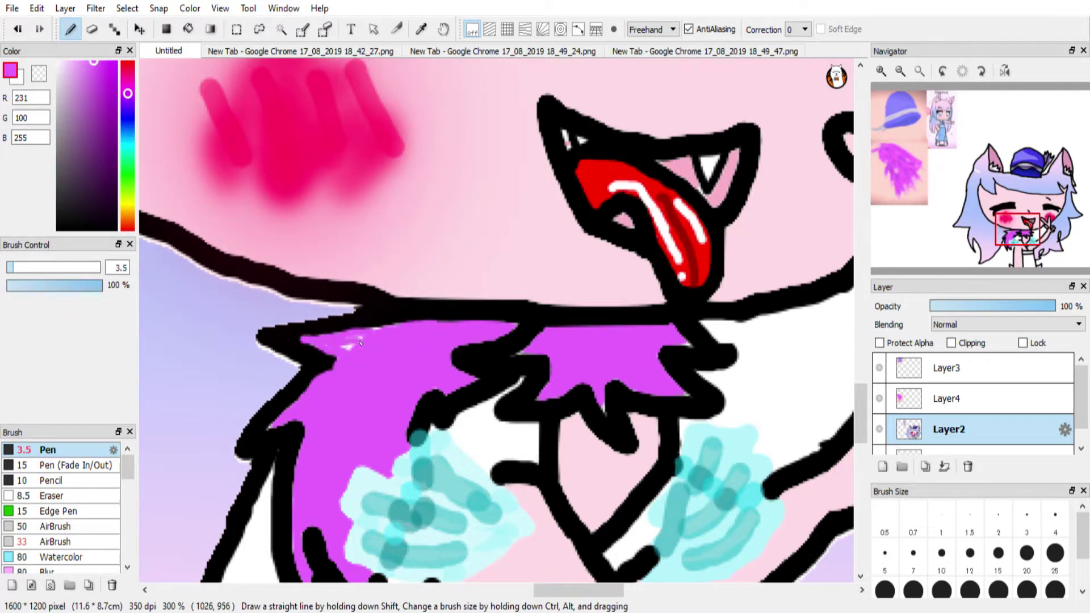
{"action": "left_click", "coordinate": [312, 351], "text": "alt"}
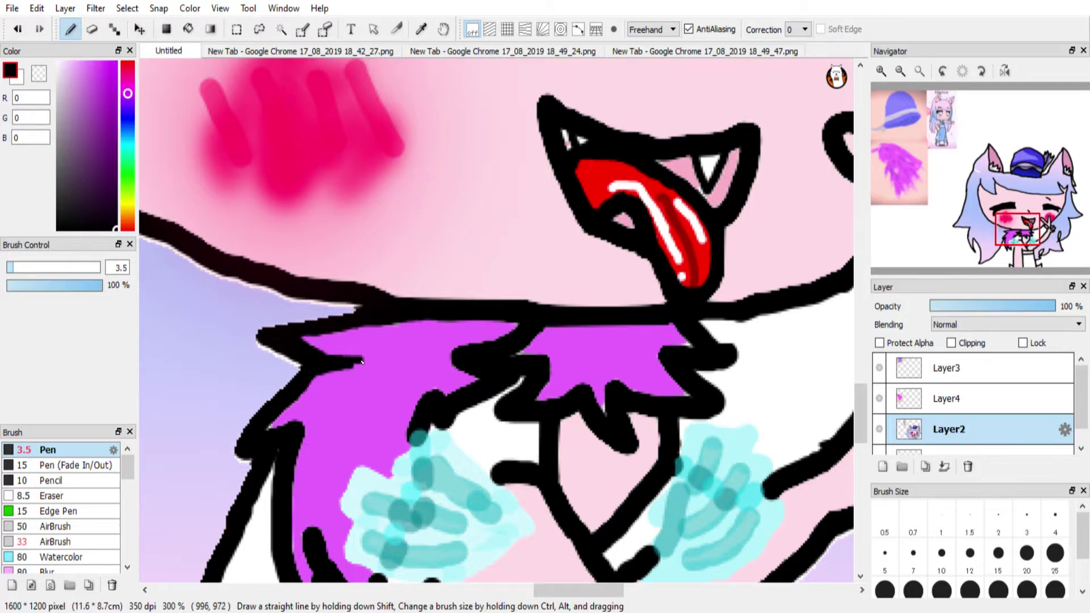
Paint light purple (RGB 230, 169, 242) highlights on the tips and edges of the purple fur
{"action": "left_click", "coordinate": [74, 69]}
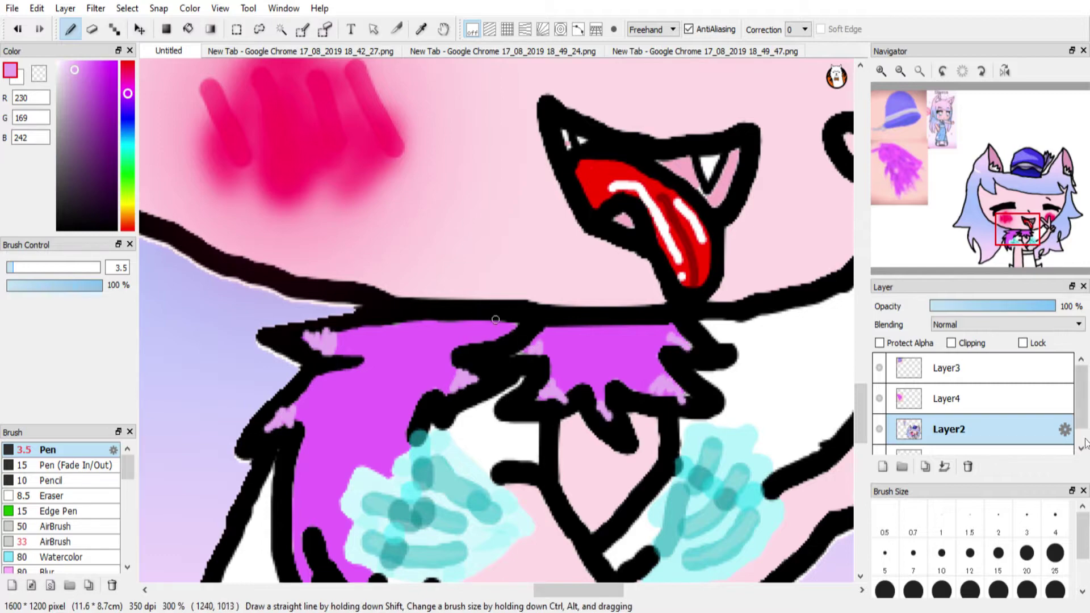
{"action": "left_click_drag", "start_coordinate": [1018, 229], "coordinate": [1014, 237]}
{"action": "mouse_move", "coordinate": [402, 463]}
{"action": "left_mouse_down"}
{"action": "mouse_move", "coordinate": [412, 485]}
{"action": "mouse_move", "coordinate": [404, 459]}
{"action": "left_mouse_up"}
{"action": "mouse_move", "coordinate": [560, 216]}
{"action": "left_mouse_down"}
{"action": "mouse_move", "coordinate": [541, 224]}
{"action": "mouse_move", "coordinate": [528, 214]}
{"action": "left_mouse_up"}
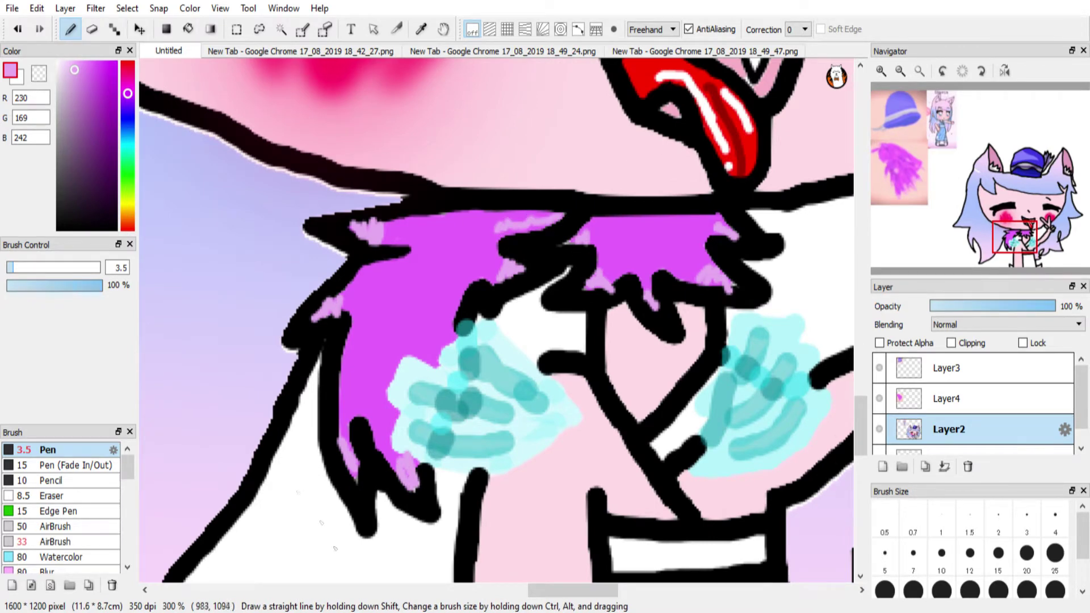
Draw small dark purple (RGB 112, 10, 133) V-shaped tuft marks across the purple fur collar
{"action": "left_click", "coordinate": [112, 143]}
{"action": "left_click_drag", "start_coordinate": [383, 301], "coordinate": [385, 325]}
{"action": "left_click_drag", "start_coordinate": [445, 237], "coordinate": [467, 254]}
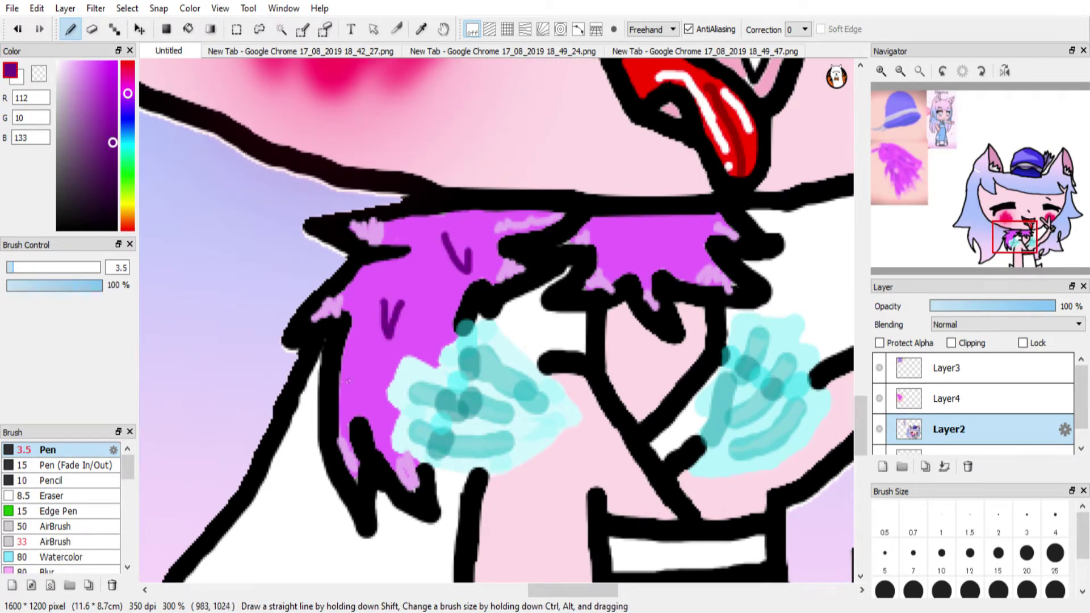
{"action": "left_click_drag", "start_coordinate": [421, 309], "coordinate": [438, 309]}
{"action": "left_click_drag", "start_coordinate": [372, 266], "coordinate": [393, 278]}
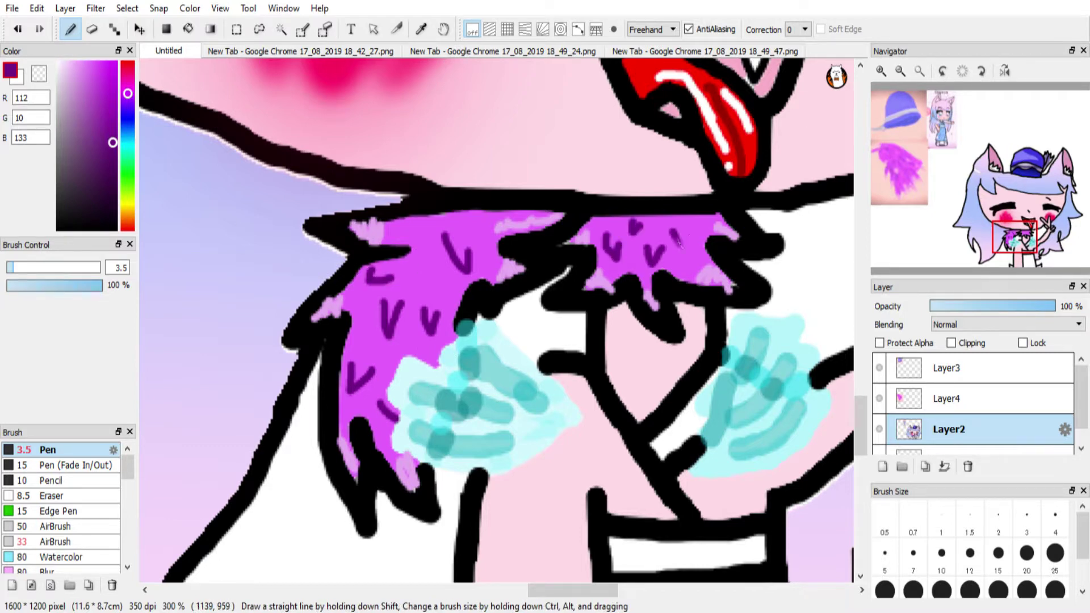
Sample the light purple from the fur tips and add short strokes inside the dark tuft marks
{"action": "left_click", "coordinate": [374, 237], "text": "alt"}
{"action": "left_click_drag", "start_coordinate": [384, 312], "coordinate": [391, 327]}
{"action": "left_click_drag", "start_coordinate": [351, 373], "coordinate": [357, 381]}
{"action": "left_click_drag", "start_coordinate": [426, 316], "coordinate": [431, 324]}
{"action": "left_click_drag", "start_coordinate": [466, 255], "coordinate": [462, 265]}
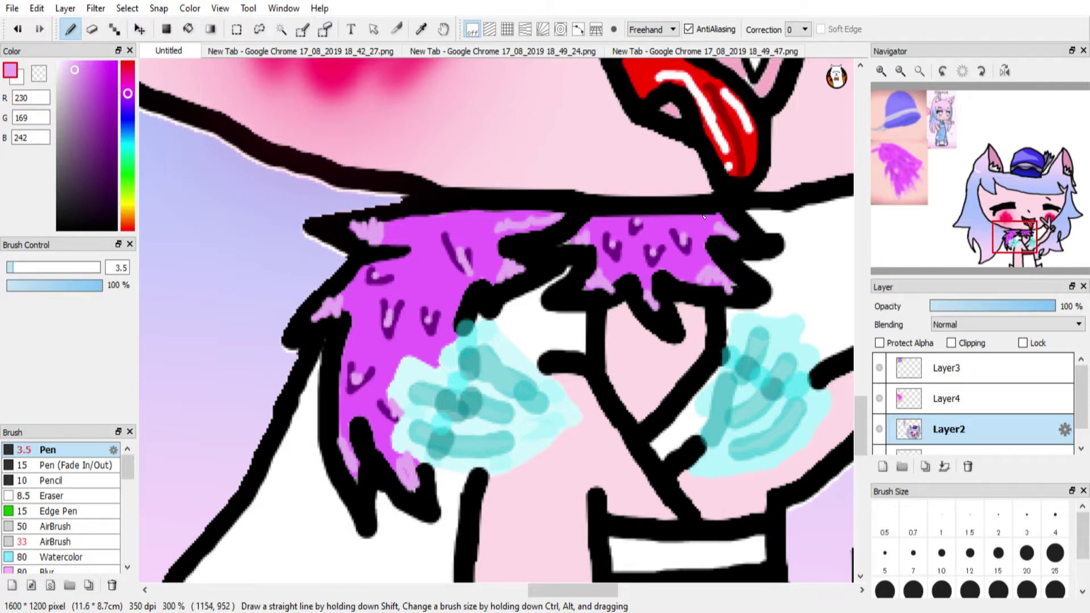
Add short white highlight strokes across the left and centre parts of the purple fur
{"action": "left_click", "coordinate": [58, 62]}
{"action": "left_click_drag", "start_coordinate": [427, 268], "coordinate": [411, 284]}
{"action": "mouse_move", "coordinate": [410, 334]}
{"action": "left_mouse_down"}
{"action": "mouse_move", "coordinate": [404, 360]}
{"action": "mouse_move", "coordinate": [362, 357]}
{"action": "left_mouse_up"}
{"action": "left_click_drag", "start_coordinate": [374, 428], "coordinate": [391, 444]}
{"action": "left_click_drag", "start_coordinate": [414, 228], "coordinate": [463, 227]}
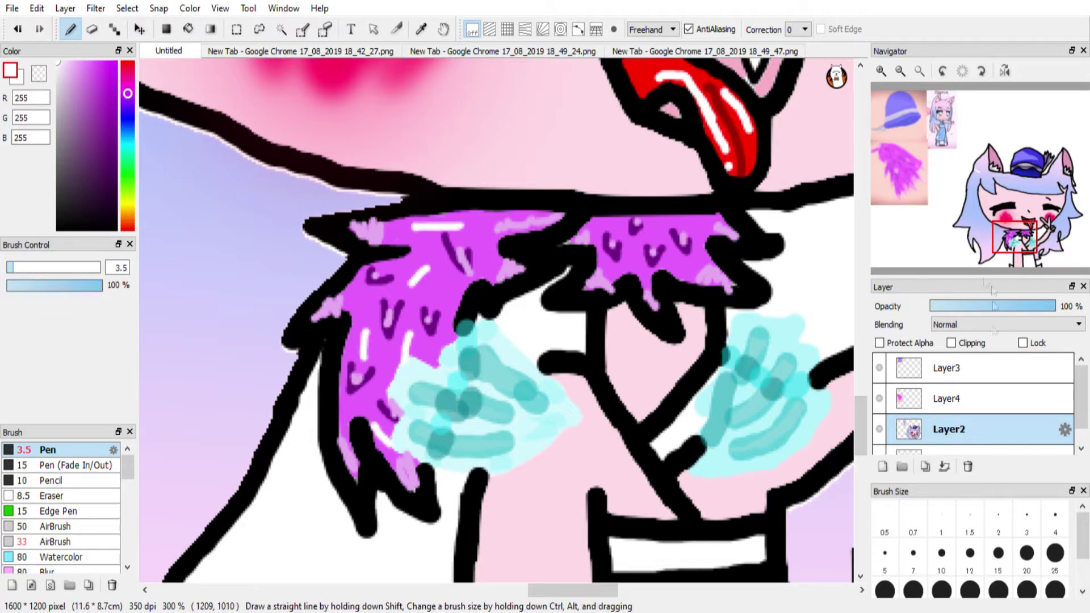
{"action": "left_click_drag", "start_coordinate": [634, 250], "coordinate": [649, 272]}
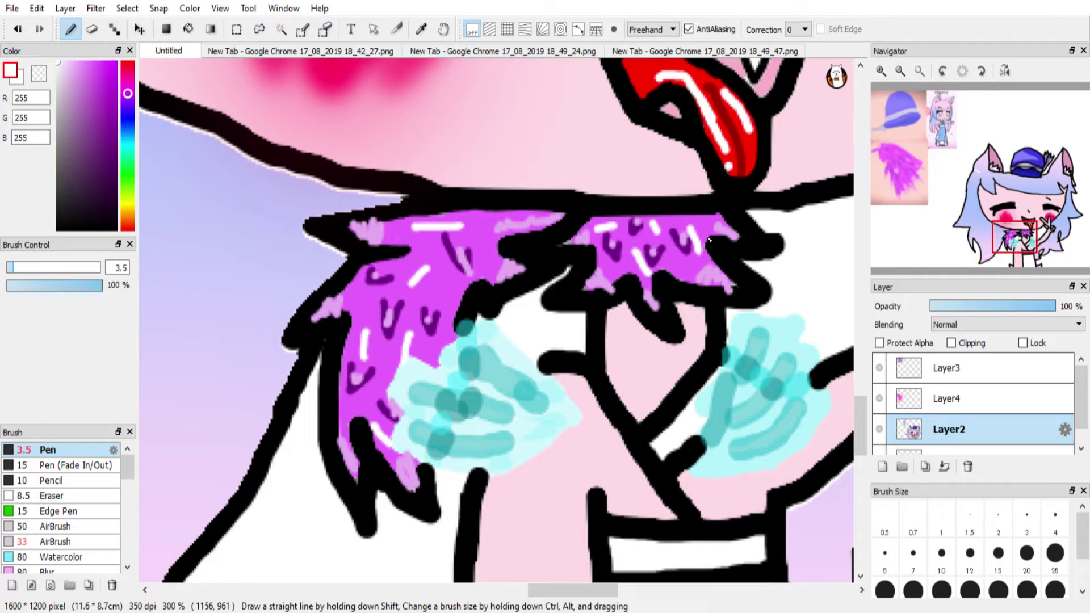
Sample the light blue (RGB 151, 200, 255) from the reference character's dress
{"action": "left_click", "coordinate": [899, 73]}
{"action": "left_click", "coordinate": [899, 72]}
{"action": "left_click", "coordinate": [899, 72]}
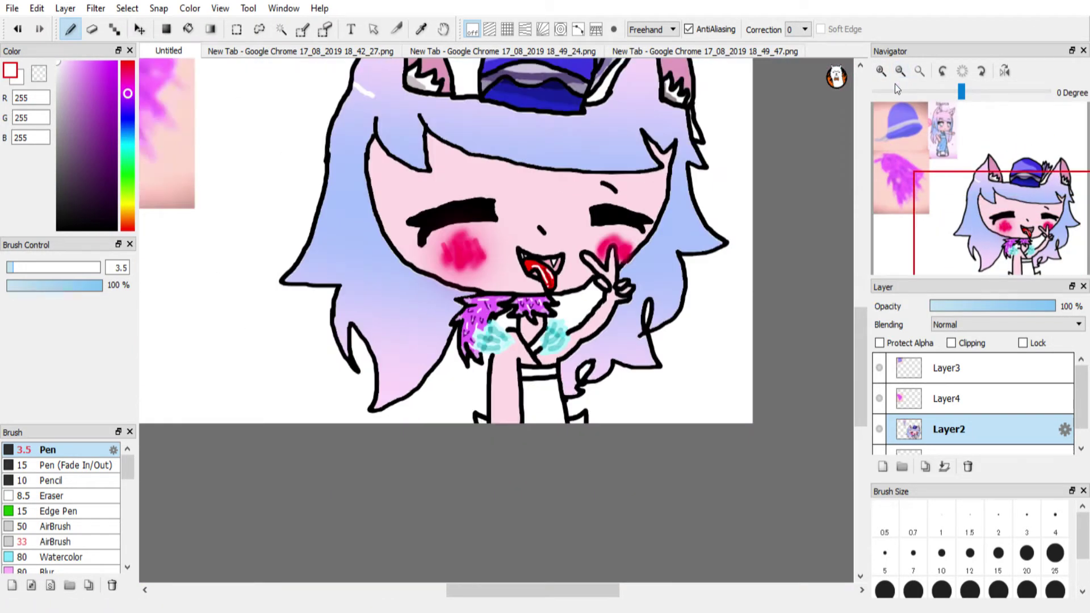
{"action": "left_click", "coordinate": [880, 72]}
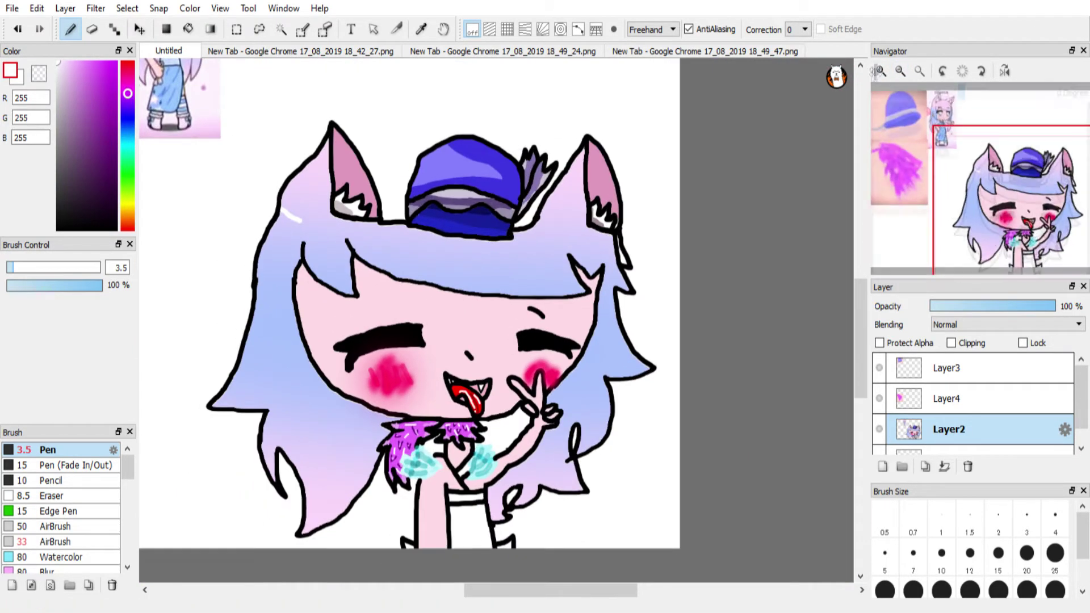
{"action": "left_click", "coordinate": [880, 71]}
{"action": "left_click", "coordinate": [880, 72]}
{"action": "left_click", "coordinate": [880, 73]}
{"action": "left_click_drag", "start_coordinate": [949, 142], "coordinate": [1028, 253]}
{"action": "key", "text": "i"}
{"action": "left_click", "coordinate": [591, 420]}
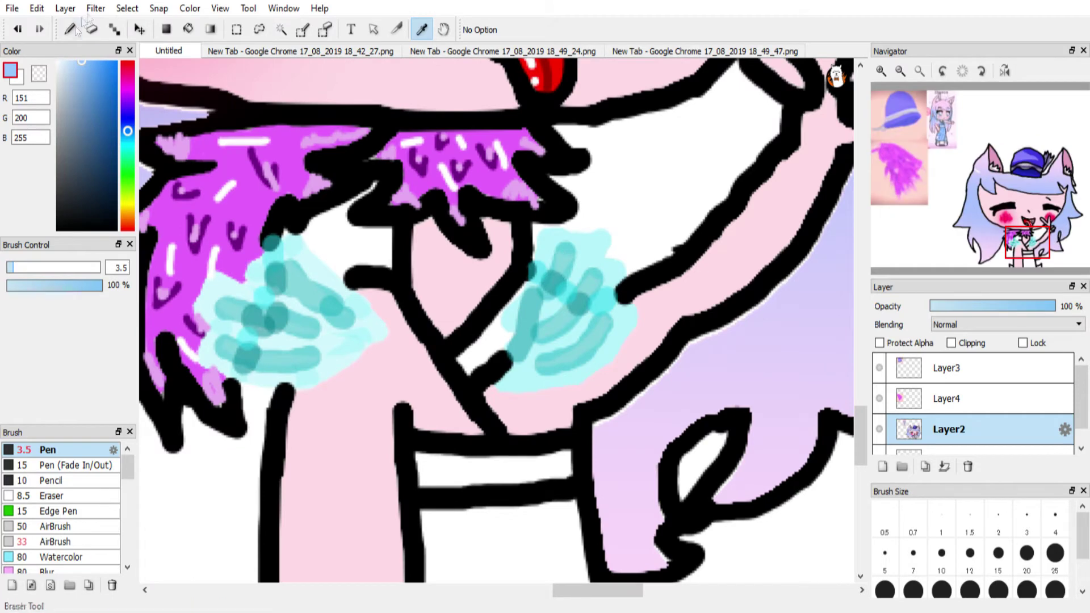
Draw light blue edge lines closing off the dress top at the arms and bucket-fill its left and right parts
{"action": "left_click", "coordinate": [70, 29]}
{"action": "key", "text": "ctrl+z"}
{"action": "left_click_drag", "start_coordinate": [294, 391], "coordinate": [394, 457]}
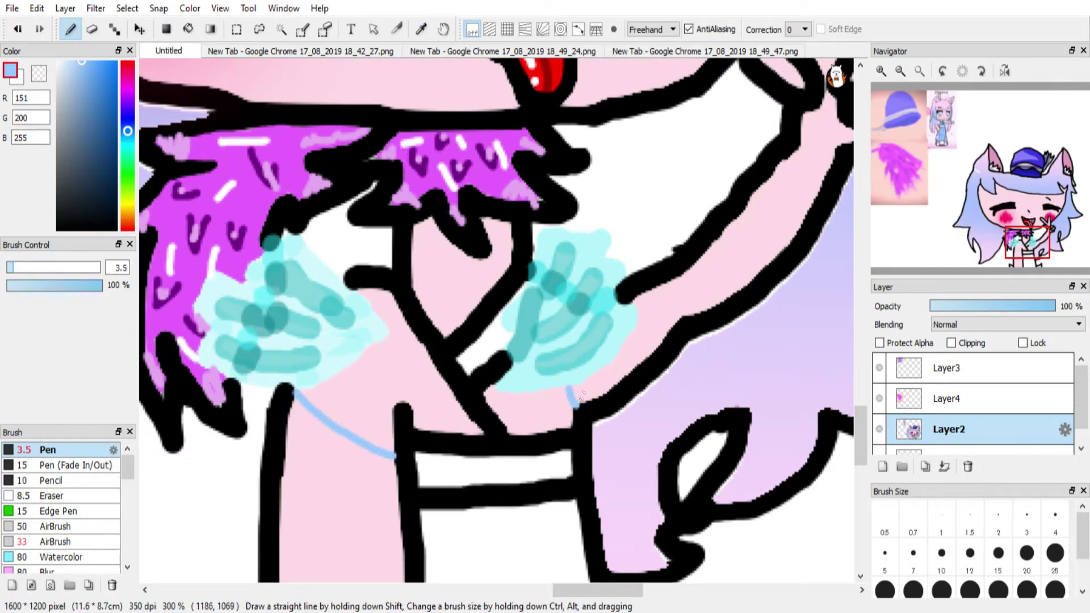
{"action": "key", "text": "g"}
{"action": "left_click", "coordinate": [404, 357]}
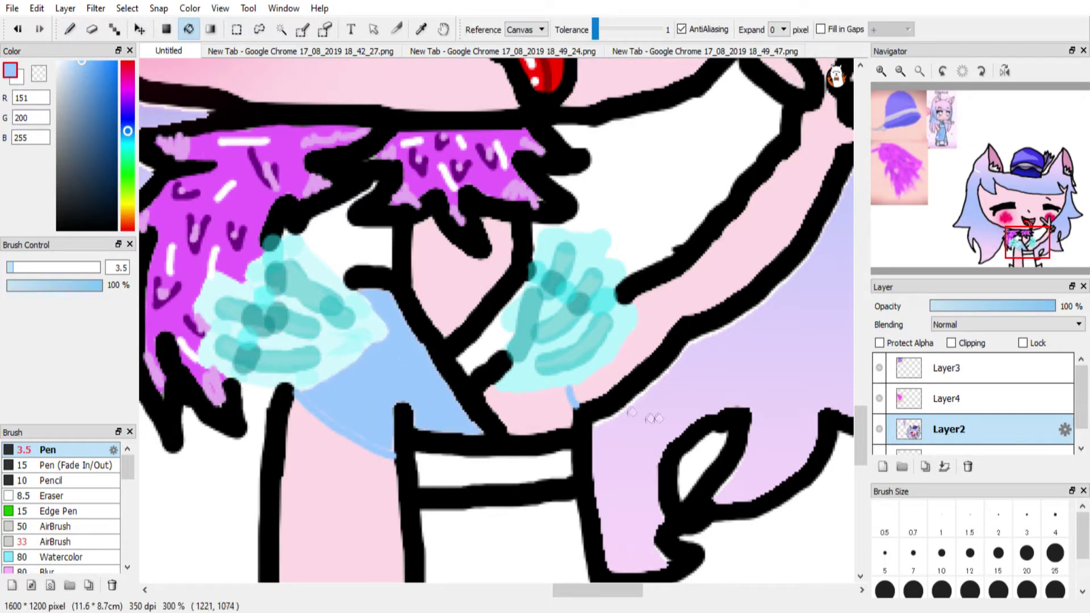
{"action": "left_click", "coordinate": [522, 422]}
Bucket-fill the skirt and the small pointed pieces on both sides at the canvas's lower edge with the light blue
{"action": "left_click", "coordinate": [503, 573]}
{"action": "left_click", "coordinate": [1022, 261]}
{"action": "left_click", "coordinate": [321, 386]}
{"action": "left_click", "coordinate": [758, 384]}
Shade the two small pointed side pieces with darker blue (RGB 81, 149, 227) using the Pen
{"action": "left_click", "coordinate": [96, 80]}
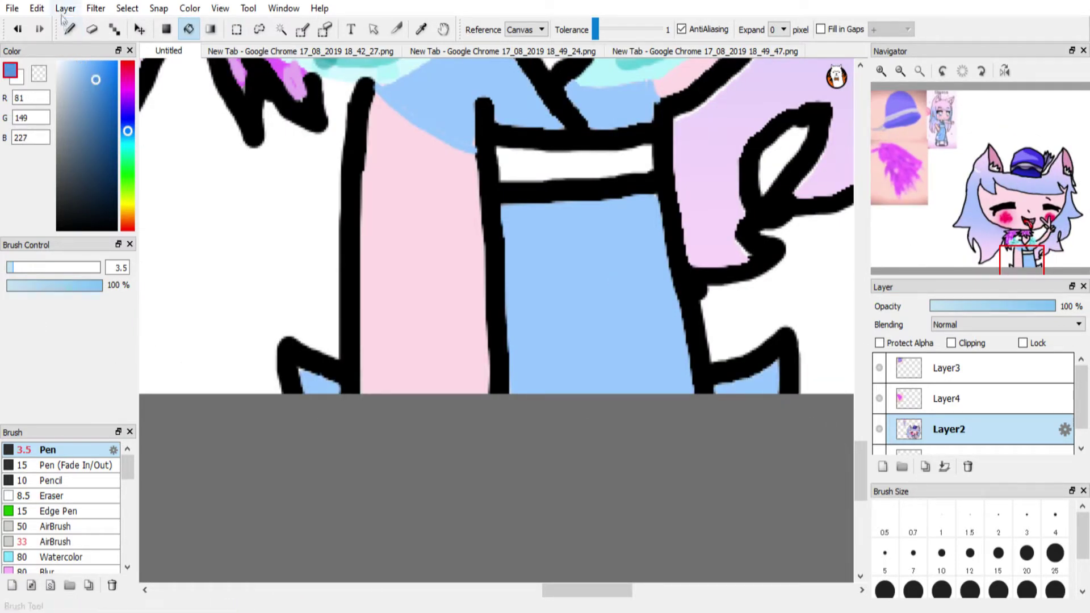
{"action": "key", "text": "b"}
{"action": "left_click_drag", "start_coordinate": [778, 360], "coordinate": [755, 391]}
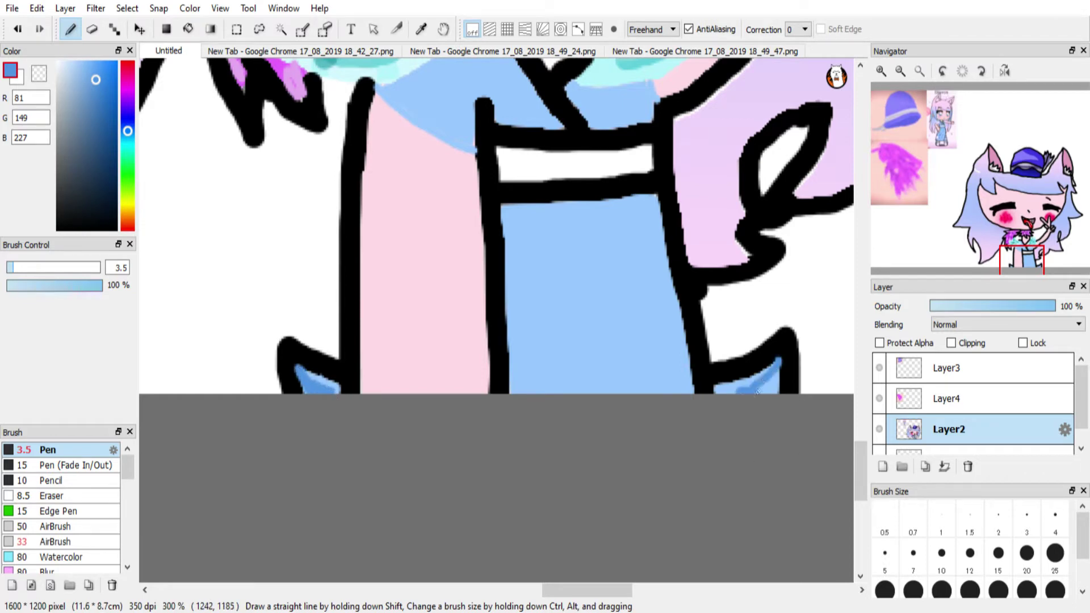
Try to shade the skirt by outlining a curved area with the Pen and bucket-filling around it in darker blue
{"action": "mouse_move", "coordinate": [546, 407]}
{"action": "left_mouse_down"}
{"action": "mouse_move", "coordinate": [535, 339]}
{"action": "mouse_move", "coordinate": [549, 274]}
{"action": "mouse_move", "coordinate": [612, 220]}
{"action": "mouse_move", "coordinate": [659, 208]}
{"action": "mouse_move", "coordinate": [595, 298]}
{"action": "mouse_move", "coordinate": [507, 316]}
{"action": "left_mouse_up"}
{"action": "key", "text": "ctrl+z"}
{"action": "key", "text": "ctrl+z"}
{"action": "mouse_move", "coordinate": [506, 354]}
{"action": "left_mouse_down"}
{"action": "mouse_move", "coordinate": [532, 352]}
{"action": "mouse_move", "coordinate": [616, 290]}
{"action": "mouse_move", "coordinate": [626, 200]}
{"action": "mouse_move", "coordinate": [621, 226]}
{"action": "mouse_move", "coordinate": [500, 234]}
{"action": "left_mouse_up"}
{"action": "key", "text": "g"}
{"action": "left_click", "coordinate": [583, 218]}
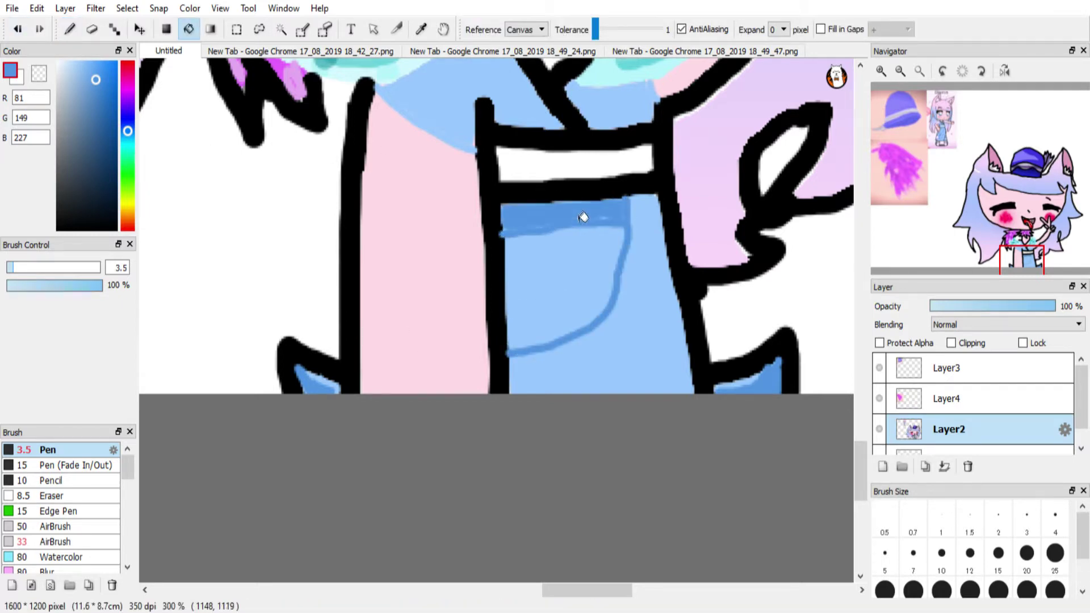
{"action": "left_click", "coordinate": [670, 309]}
{"action": "key", "text": "b"}
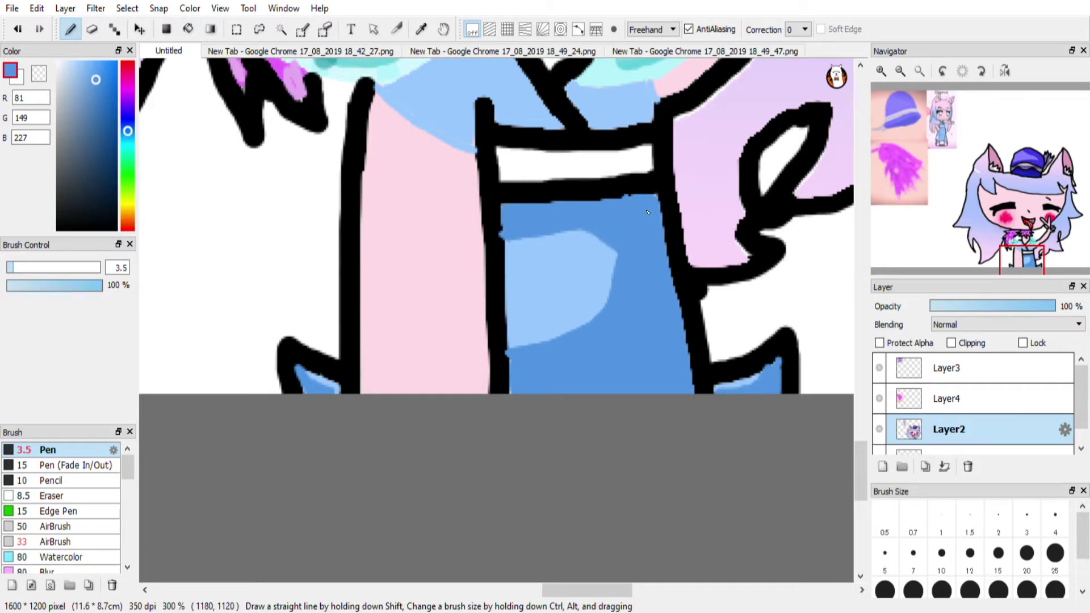
Undo the skirt shading back to the plain light blue fill
{"action": "left_click", "coordinate": [109, 123]}
{"action": "left_click", "coordinate": [23, 28]}
{"action": "left_click", "coordinate": [23, 29]}
{"action": "left_click", "coordinate": [22, 29]}
{"action": "left_click", "coordinate": [23, 27]}
{"action": "left_click", "coordinate": [24, 26]}
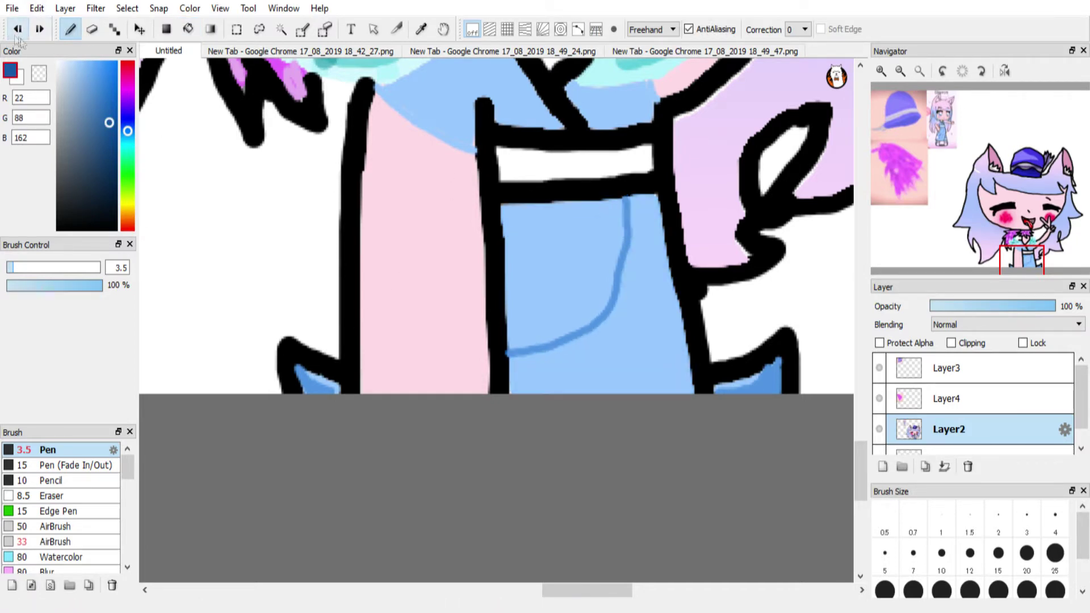
{"action": "left_click", "coordinate": [25, 30]}
{"action": "left_click", "coordinate": [25, 30]}
{"action": "left_click", "coordinate": [39, 29]}
Shade the skirt's lower and side edges by outlining a curved area with the Pen and filling it in blue RGB 81, 149, 227
{"action": "left_click", "coordinate": [425, 29]}
{"action": "left_click", "coordinate": [319, 381]}
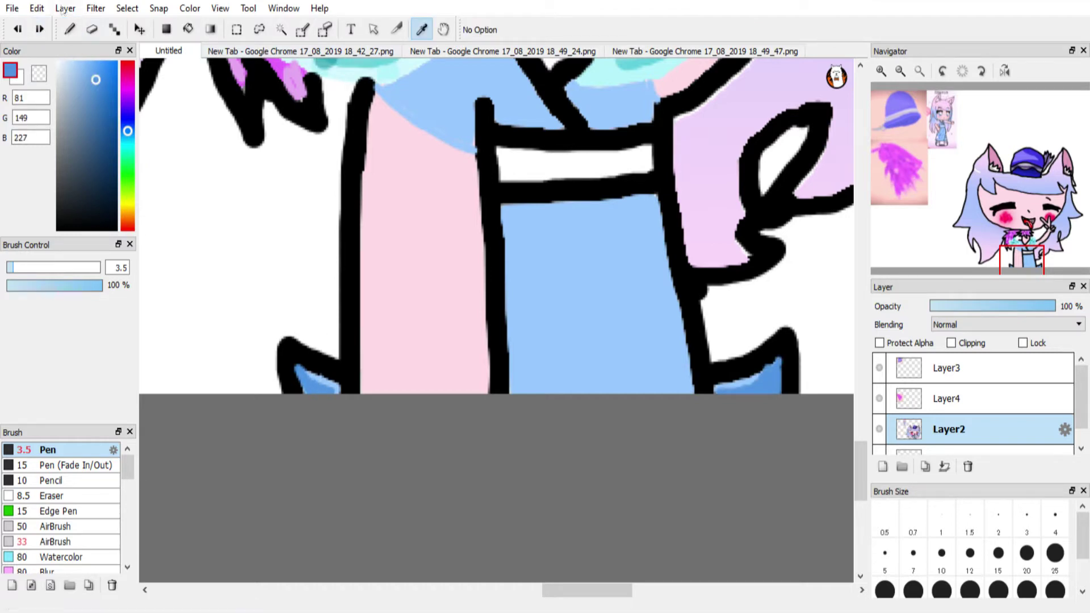
{"action": "left_click", "coordinate": [70, 31]}
{"action": "mouse_move", "coordinate": [509, 377]}
{"action": "left_mouse_down"}
{"action": "mouse_move", "coordinate": [617, 378]}
{"action": "mouse_move", "coordinate": [629, 363]}
{"action": "mouse_move", "coordinate": [573, 376]}
{"action": "mouse_move", "coordinate": [539, 367]}
{"action": "mouse_move", "coordinate": [526, 344]}
{"action": "left_mouse_up"}
{"action": "key", "text": "ctrl+z"}
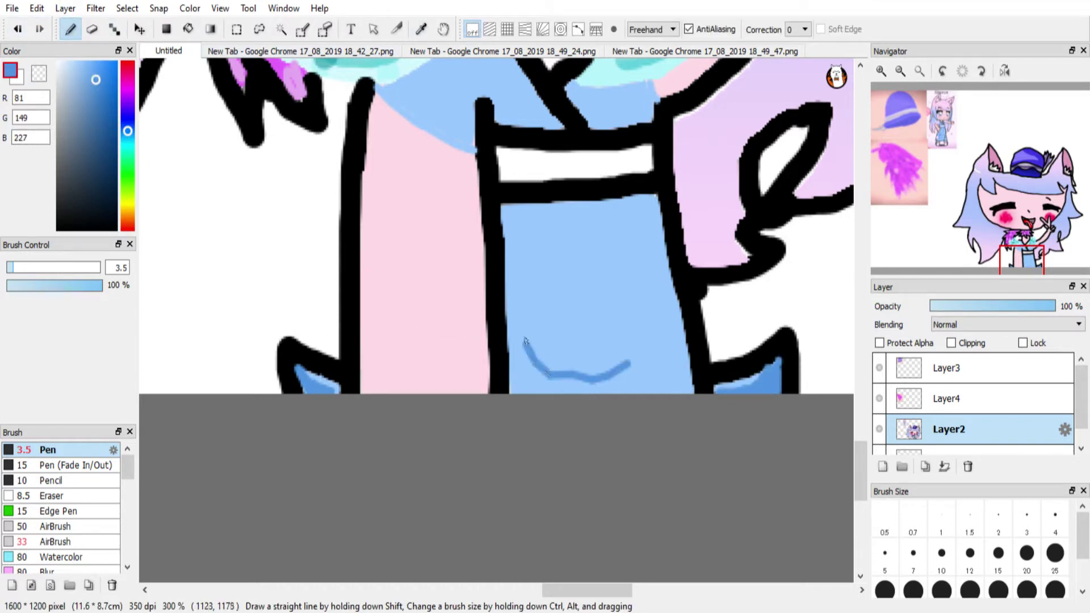
{"action": "left_click_drag", "start_coordinate": [509, 294], "coordinate": [507, 291]}
{"action": "left_click_drag", "start_coordinate": [632, 357], "coordinate": [655, 193]}
{"action": "key", "text": "g"}
{"action": "left_click", "coordinate": [535, 388]}
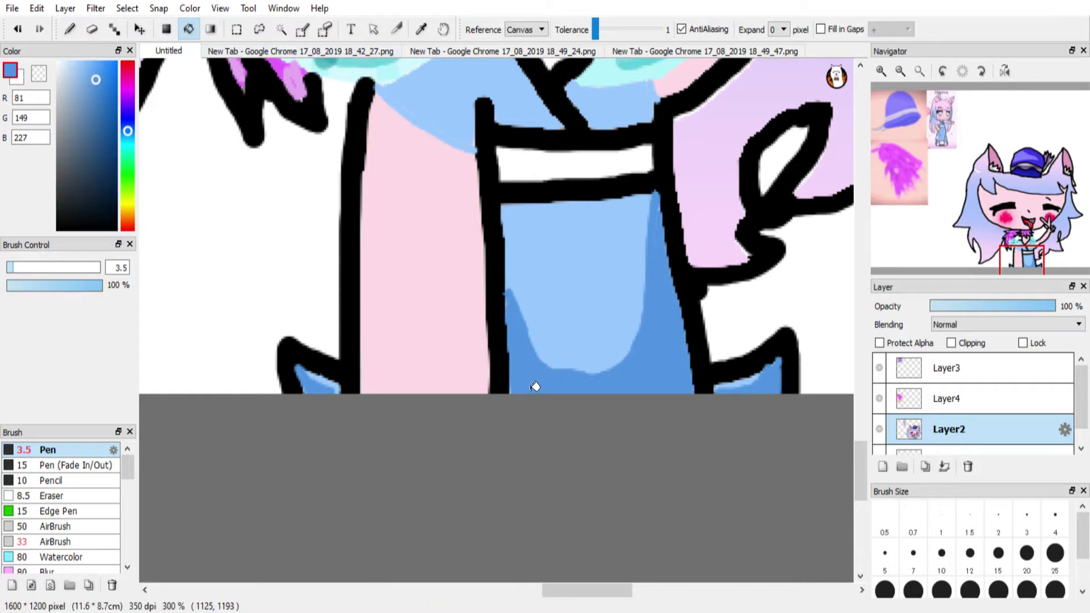
Draw three diagonal fold lines across the skirt with the Pen in dark blue RGB 26, 77, 135
{"action": "left_click", "coordinate": [106, 141]}
{"action": "key", "text": "b"}
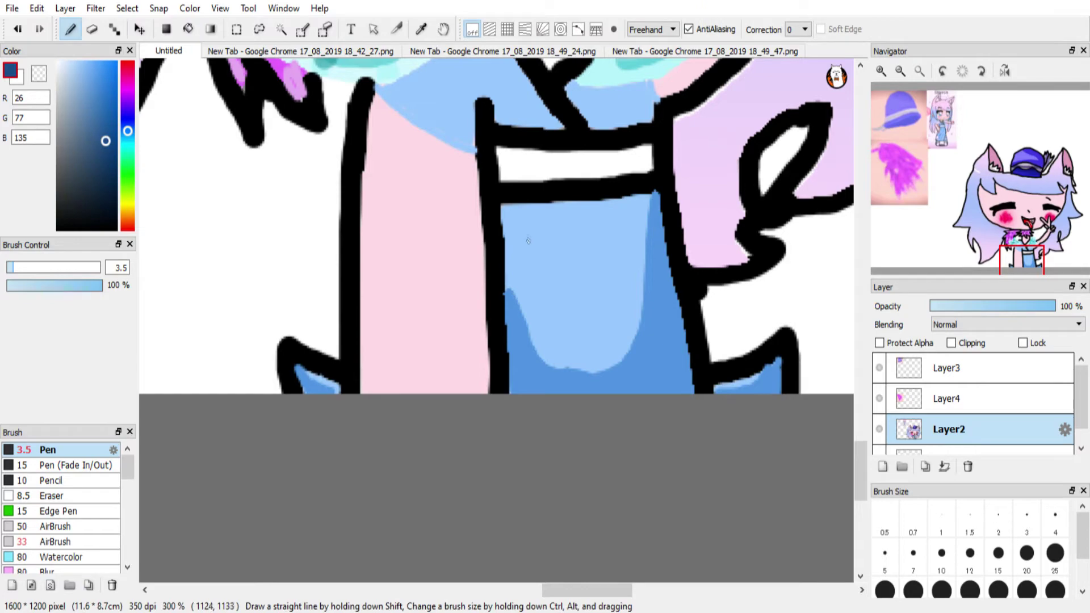
{"action": "left_click_drag", "start_coordinate": [582, 223], "coordinate": [527, 285]}
{"action": "left_click_drag", "start_coordinate": [525, 366], "coordinate": [629, 262]}
{"action": "left_click_drag", "start_coordinate": [610, 380], "coordinate": [651, 329]}
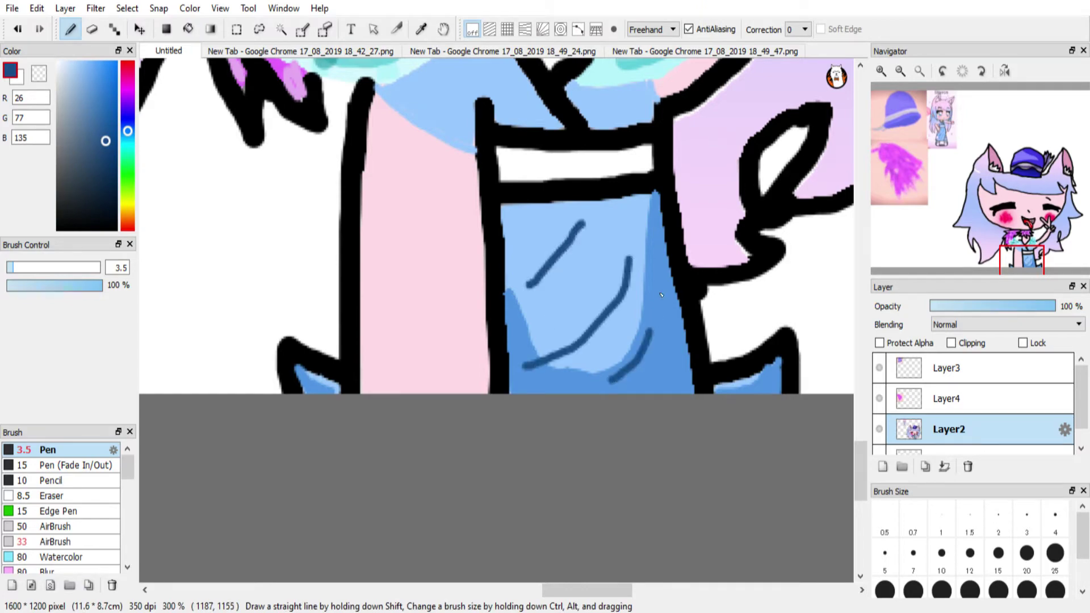
Colour both crossed collar bands of the dress slate blue (RGB 86, 128, 172), sampled from the reference figure's skirt folds
{"action": "left_click_drag", "start_coordinate": [1025, 257], "coordinate": [937, 121]}
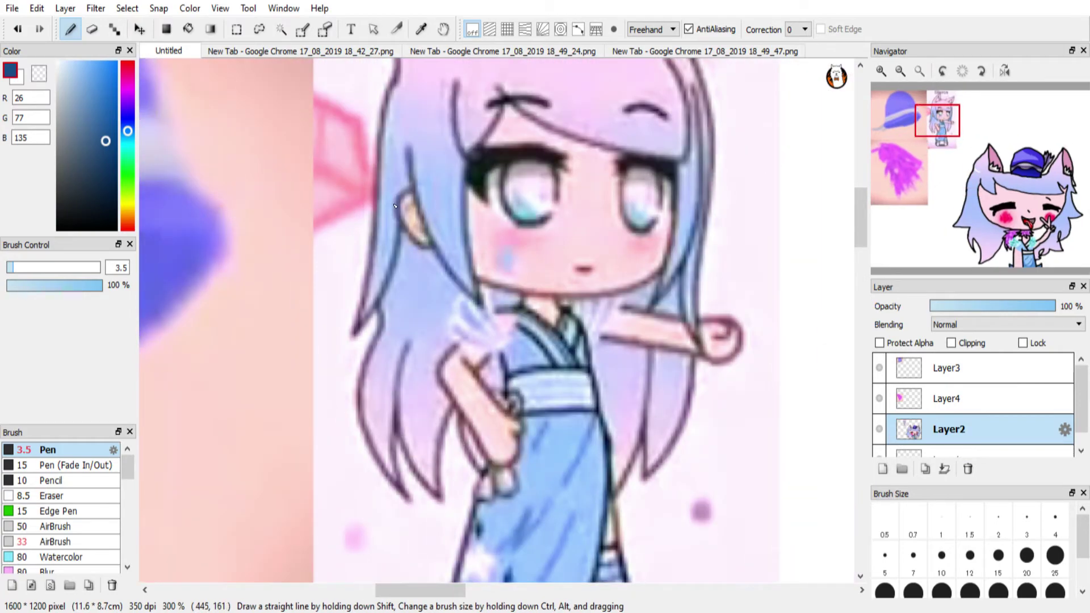
{"action": "left_click", "coordinate": [421, 29]}
{"action": "left_click", "coordinate": [531, 517]}
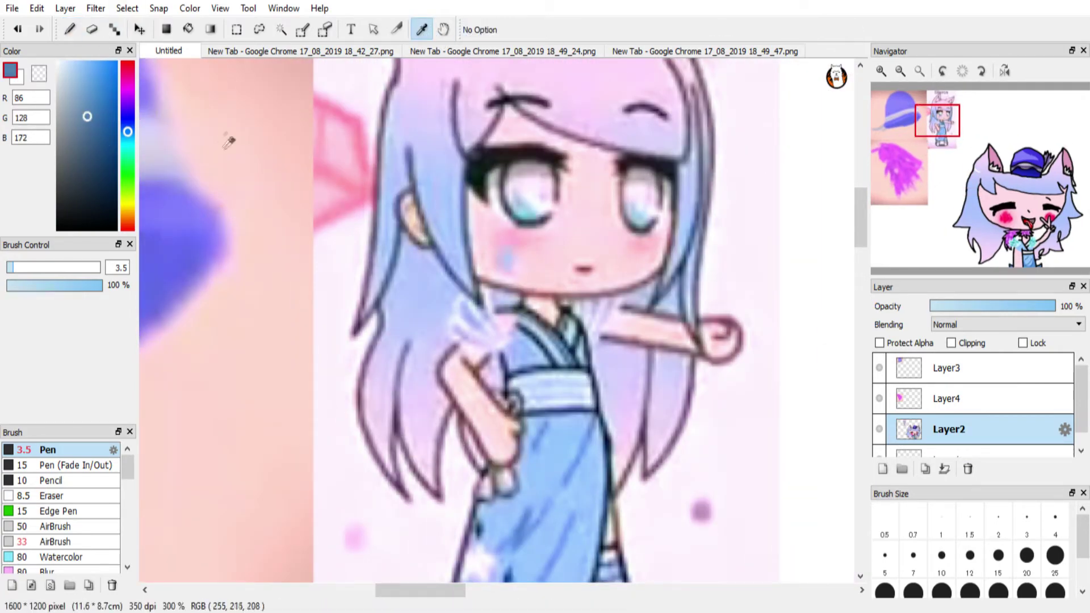
{"action": "left_click", "coordinate": [188, 29]}
{"action": "mouse_move", "coordinate": [942, 135]}
{"action": "left_mouse_down"}
{"action": "mouse_move", "coordinate": [1030, 260]}
{"action": "mouse_move", "coordinate": [1029, 246]}
{"action": "left_mouse_up"}
{"action": "left_click", "coordinate": [70, 29]}
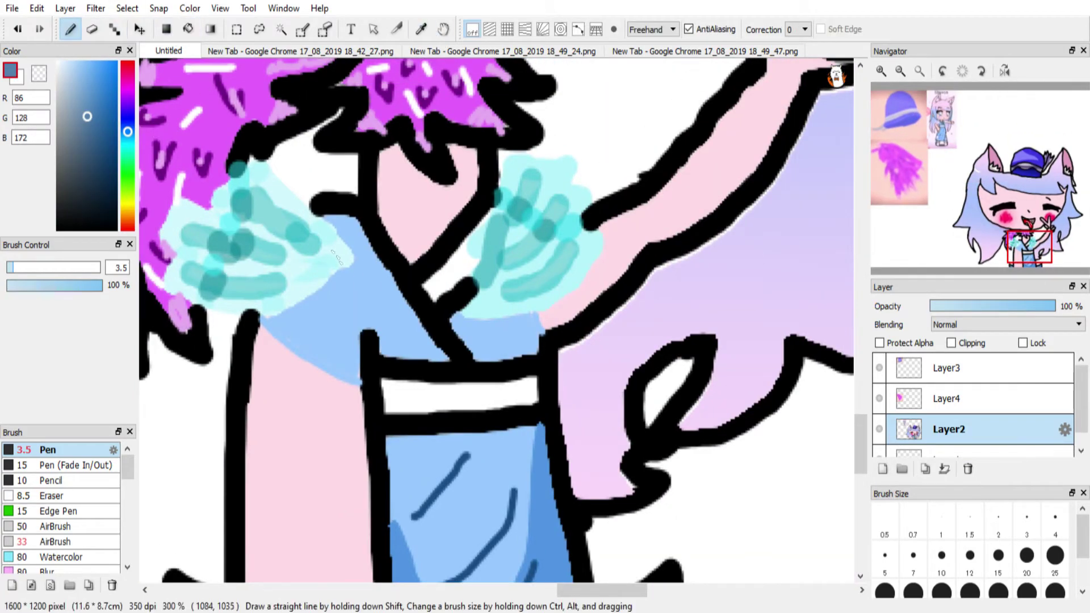
{"action": "left_click_drag", "start_coordinate": [348, 263], "coordinate": [405, 342]}
{"action": "key", "text": "g"}
{"action": "left_click", "coordinate": [358, 244]}
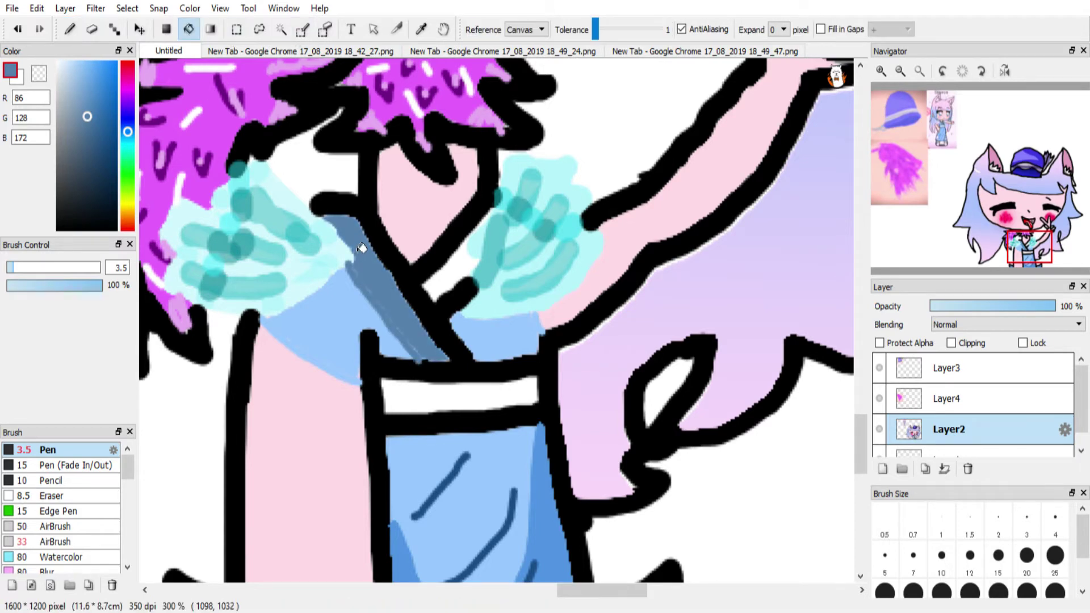
{"action": "left_click", "coordinate": [461, 277]}
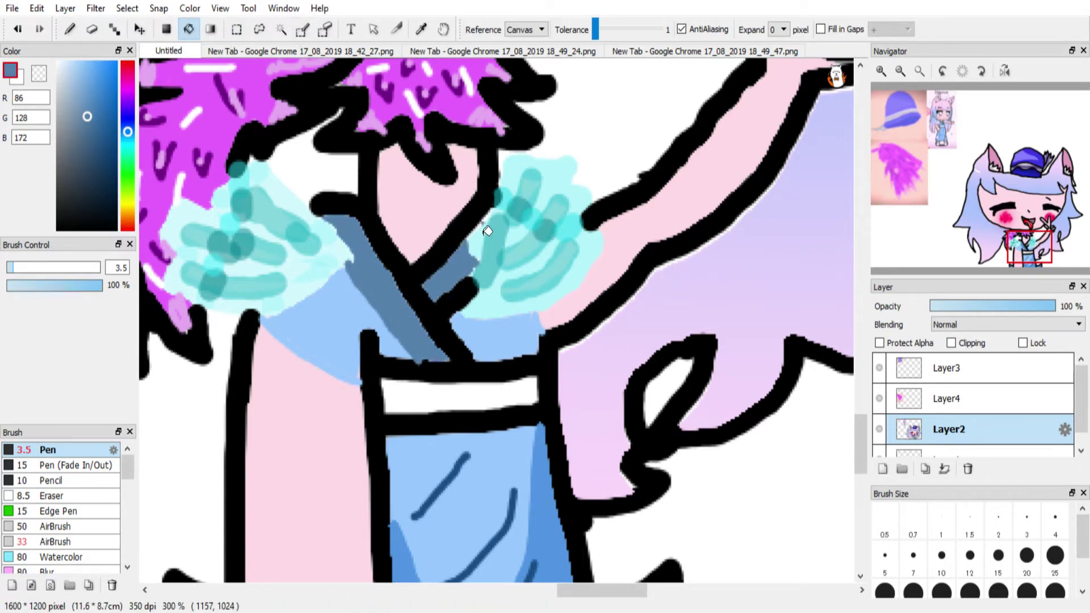
{"action": "key", "text": "b"}
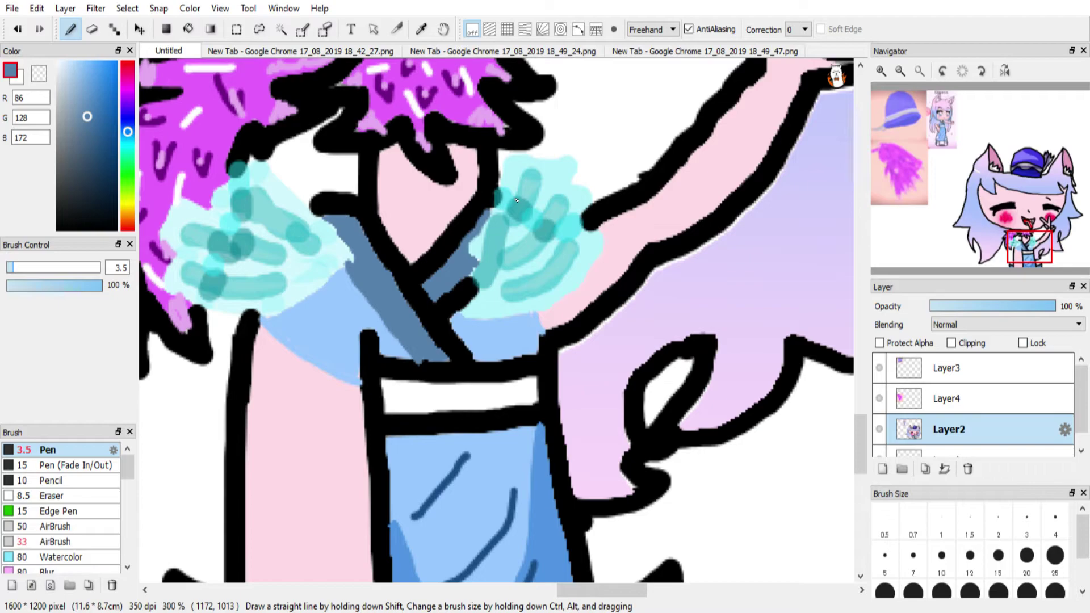
Draw a five-pointed star outline beside the left cheek's blush with the Pen in light lavender RGB 201, 197, 239
{"action": "left_click_drag", "start_coordinate": [1005, 190], "coordinate": [997, 219]}
{"action": "scroll", "coordinate": [986, 181], "scroll_direction": "down", "scroll_amount": 3}
{"action": "left_click", "coordinate": [421, 30]}
{"action": "left_click", "coordinate": [567, 141]}
{"action": "left_click", "coordinate": [881, 71]}
{"action": "left_click", "coordinate": [882, 71]}
{"action": "left_click", "coordinate": [881, 71]}
{"action": "left_click", "coordinate": [942, 71]}
{"action": "left_click", "coordinate": [881, 71]}
{"action": "left_click", "coordinate": [942, 71]}
{"action": "left_click", "coordinate": [981, 71]}
{"action": "left_click", "coordinate": [981, 71]}
{"action": "left_click", "coordinate": [943, 71]}
{"action": "left_click_drag", "start_coordinate": [999, 229], "coordinate": [1008, 233]}
{"action": "key", "text": "b"}
{"action": "left_click_drag", "start_coordinate": [488, 343], "coordinate": [573, 237]}
{"action": "mouse_move", "coordinate": [662, 133]}
{"action": "left_mouse_down"}
{"action": "mouse_move", "coordinate": [674, 266]}
{"action": "mouse_move", "coordinate": [664, 389]}
{"action": "mouse_move", "coordinate": [529, 151]}
{"action": "mouse_move", "coordinate": [613, 194]}
{"action": "mouse_move", "coordinate": [738, 230]}
{"action": "mouse_move", "coordinate": [489, 343]}
{"action": "mouse_move", "coordinate": [514, 346]}
{"action": "mouse_move", "coordinate": [739, 233]}
{"action": "left_mouse_up"}
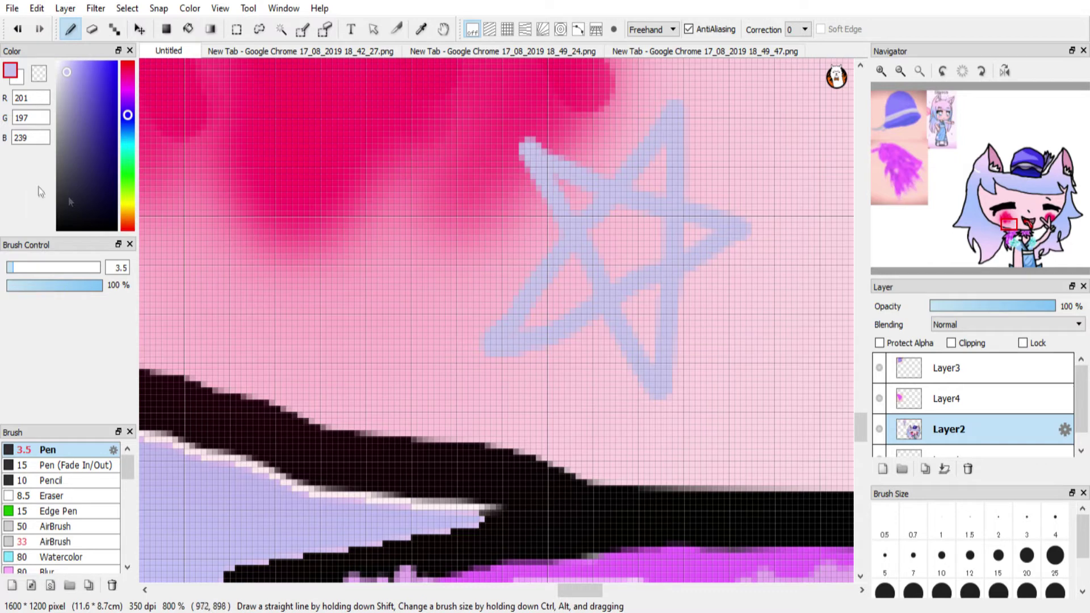
Fill the star's interior with the same lavender and paint over the remaining gaps with the Pen
{"action": "left_click", "coordinate": [188, 29]}
{"action": "left_click", "coordinate": [633, 253]}
{"action": "left_click", "coordinate": [616, 234]}
{"action": "left_click", "coordinate": [70, 29]}
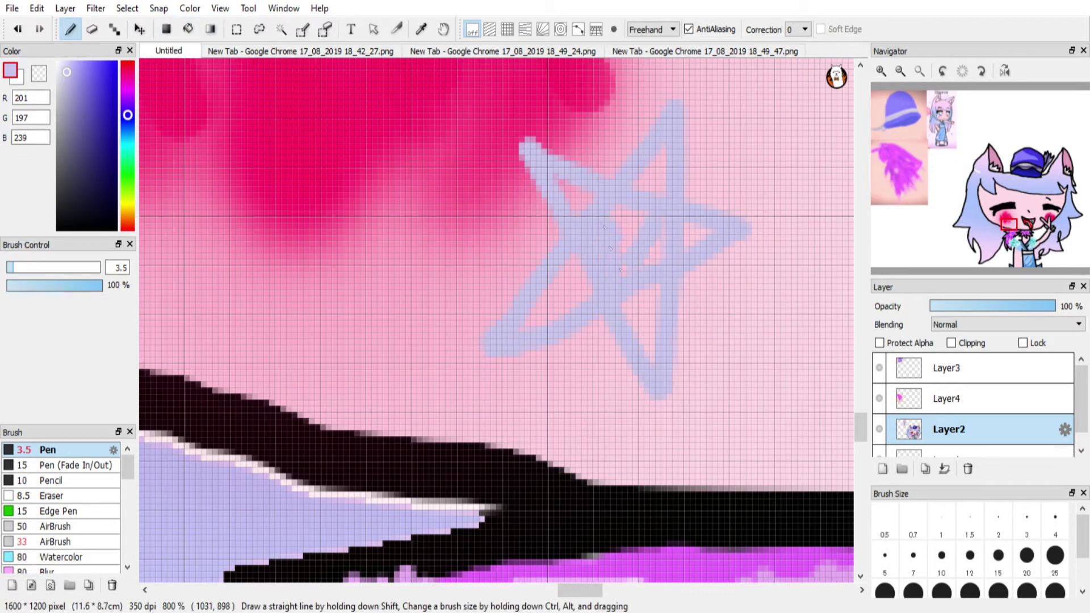
{"action": "left_click_drag", "start_coordinate": [670, 251], "coordinate": [654, 287]}
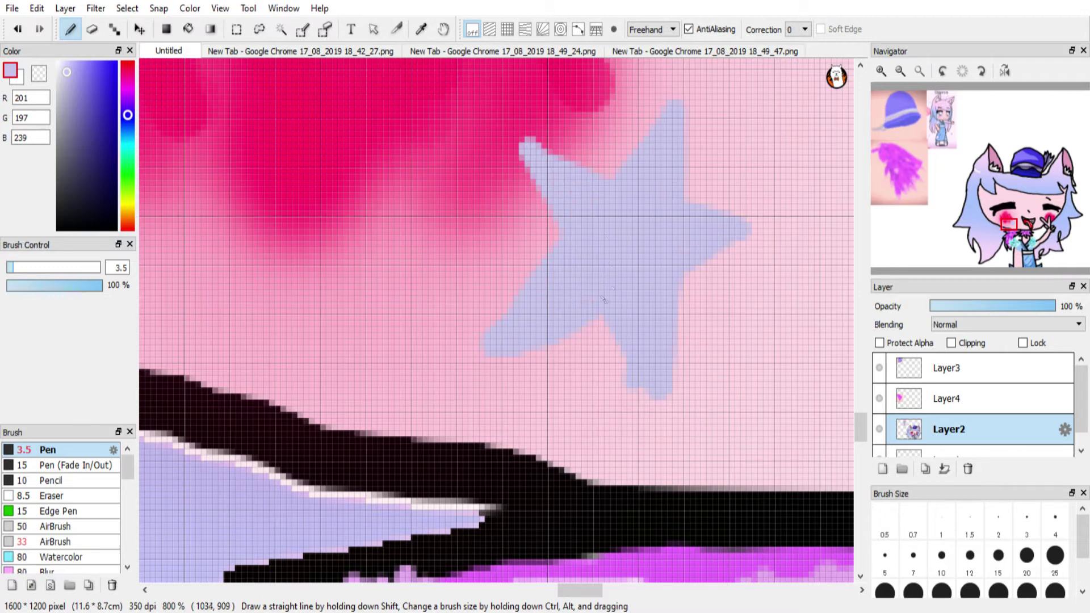
{"action": "key", "text": "ctrl+z"}
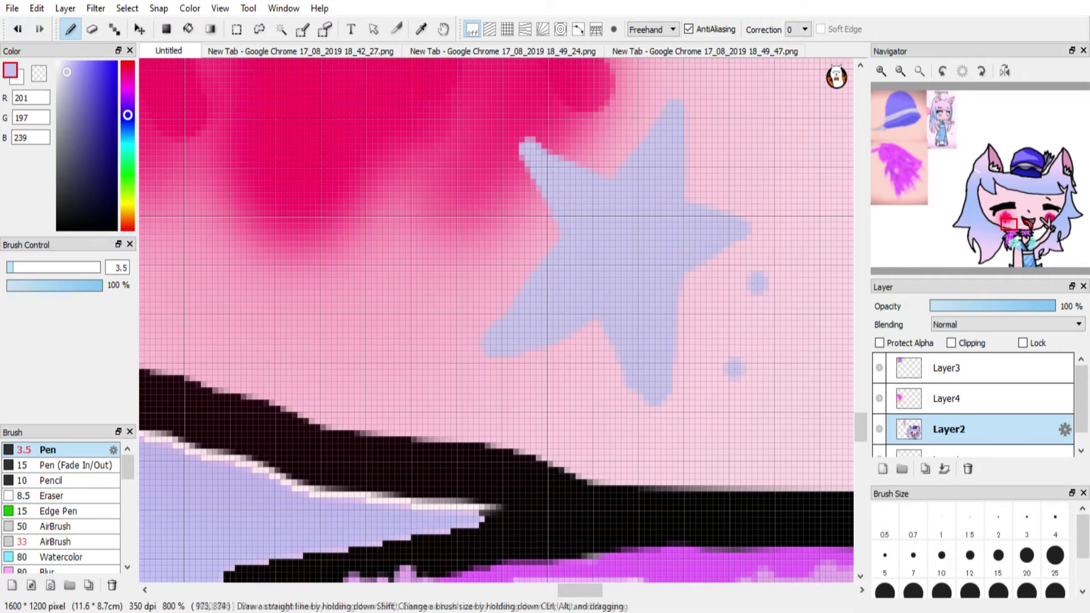
Try to surround the cheek star with small lavender dots
{"action": "mouse_move", "coordinate": [760, 293]}
{"action": "left_mouse_down"}
{"action": "mouse_move", "coordinate": [743, 326]}
{"action": "mouse_move", "coordinate": [565, 448]}
{"action": "mouse_move", "coordinate": [531, 451]}
{"action": "left_mouse_up"}
{"action": "key", "text": "ctrl+z"}
{"action": "left_click", "coordinate": [440, 332]}
{"action": "left_click", "coordinate": [493, 390]}
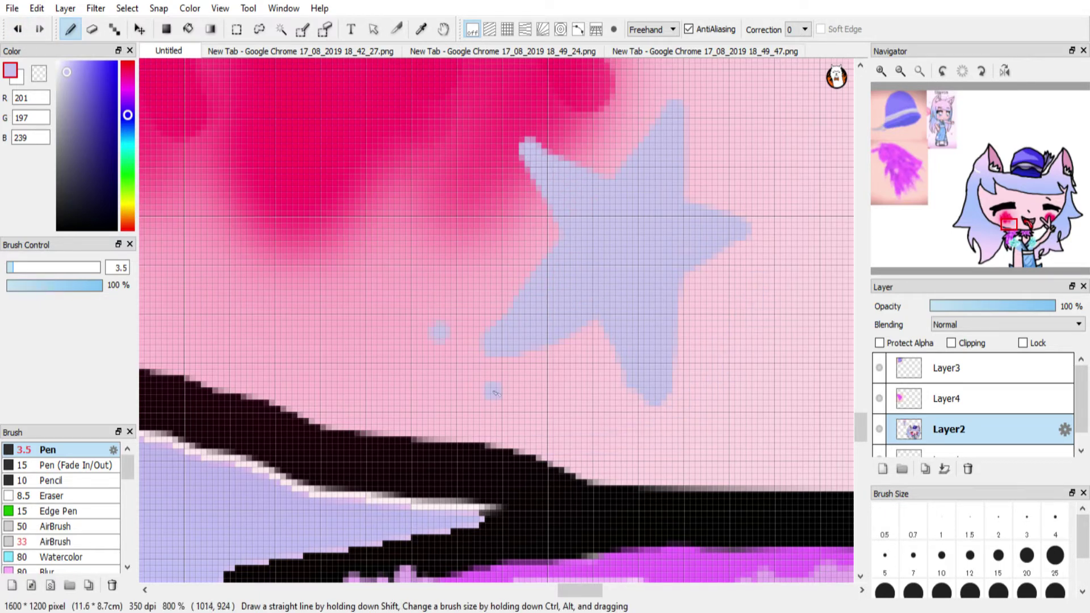
{"action": "left_click", "coordinate": [579, 426]}
{"action": "left_click", "coordinate": [669, 446]}
{"action": "left_click", "coordinate": [754, 400]}
{"action": "left_click", "coordinate": [824, 308]}
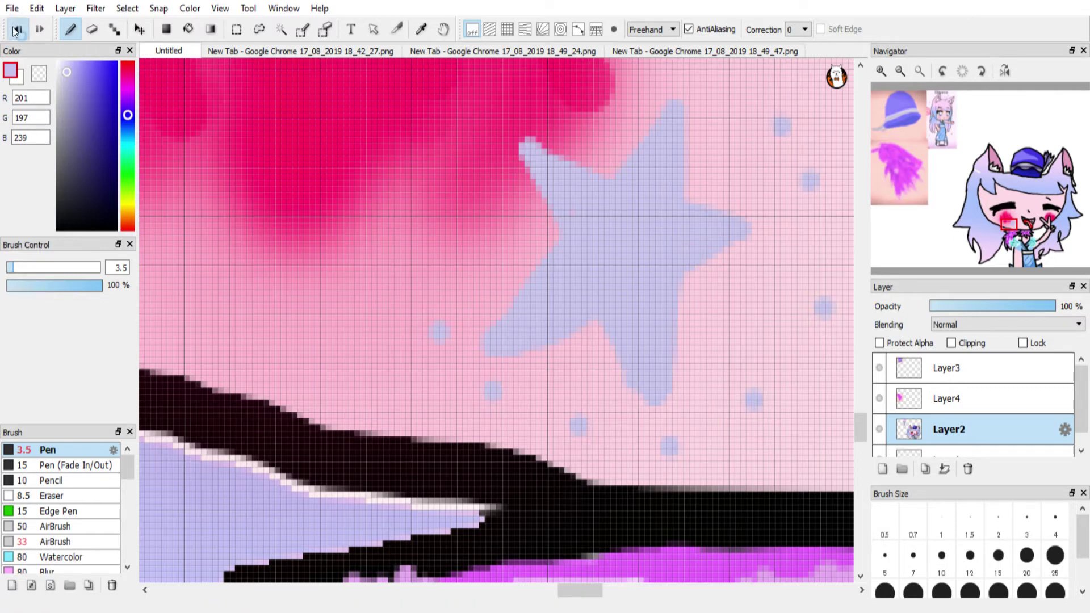
Undo the dots placed around the cheek star
{"action": "key", "text": "ctrl+z"}
{"action": "key", "text": "ctrl+z"}
{"action": "key", "text": "ctrl+z"}
{"action": "key", "text": "ctrl+z"}
{"action": "key", "text": "ctrl+z"}
{"action": "key", "text": "ctrl+z"}
Draw darker lavender lines (RGB 174, 169, 220) from the star's centre out to its points
{"action": "left_click", "coordinate": [561, 233], "text": "alt"}
{"action": "left_click_drag", "start_coordinate": [618, 259], "coordinate": [640, 194]}
{"action": "left_click", "coordinate": [17, 29]}
{"action": "mouse_move", "coordinate": [516, 327]}
{"action": "left_mouse_down"}
{"action": "mouse_move", "coordinate": [595, 275]}
{"action": "mouse_move", "coordinate": [641, 291]}
{"action": "mouse_move", "coordinate": [647, 376]}
{"action": "left_mouse_up"}
{"action": "mouse_move", "coordinate": [644, 249]}
{"action": "left_mouse_down"}
{"action": "mouse_move", "coordinate": [676, 150]}
{"action": "mouse_move", "coordinate": [716, 224]}
{"action": "left_mouse_up"}
{"action": "left_click_drag", "start_coordinate": [631, 247], "coordinate": [570, 192]}
Add a hair shadow across the forehead and face sides by outlining and filling it in pink RGB 233, 180, 198
{"action": "left_click", "coordinate": [899, 71]}
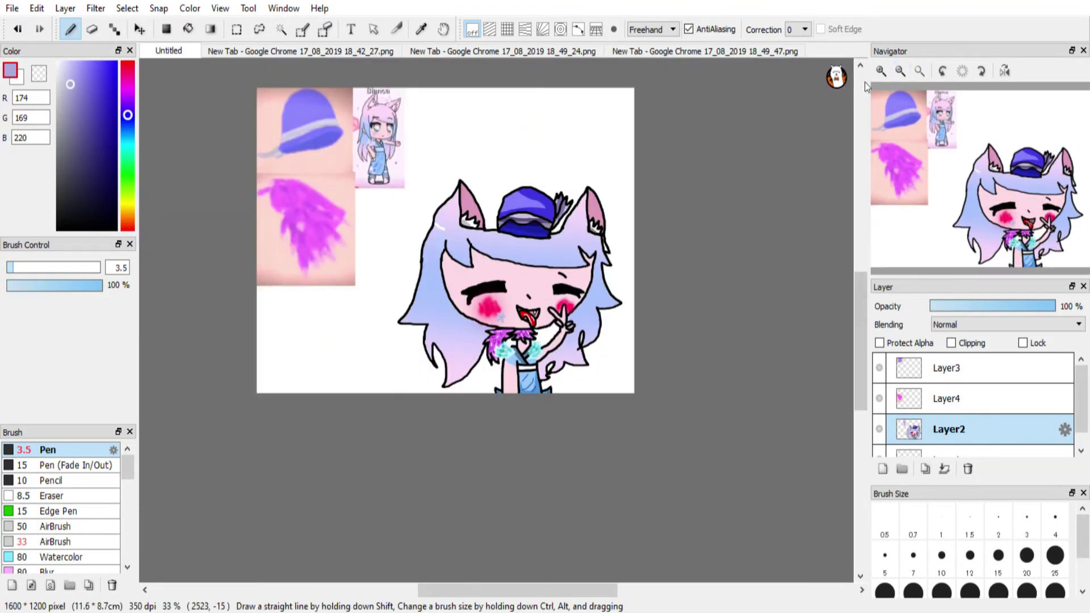
{"action": "left_click", "coordinate": [880, 71]}
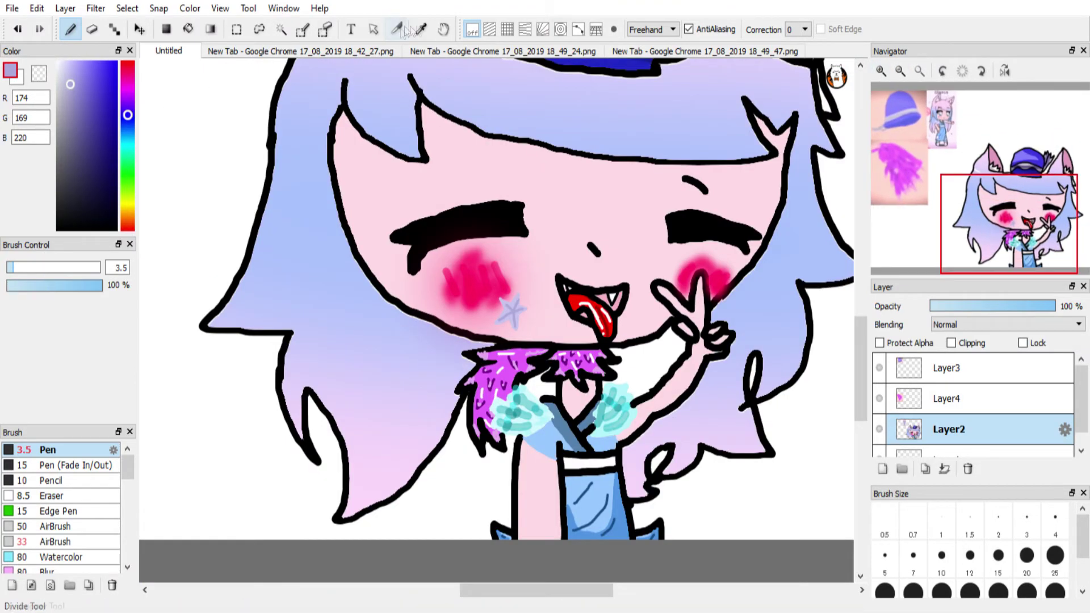
{"action": "left_click", "coordinate": [369, 199], "text": "alt"}
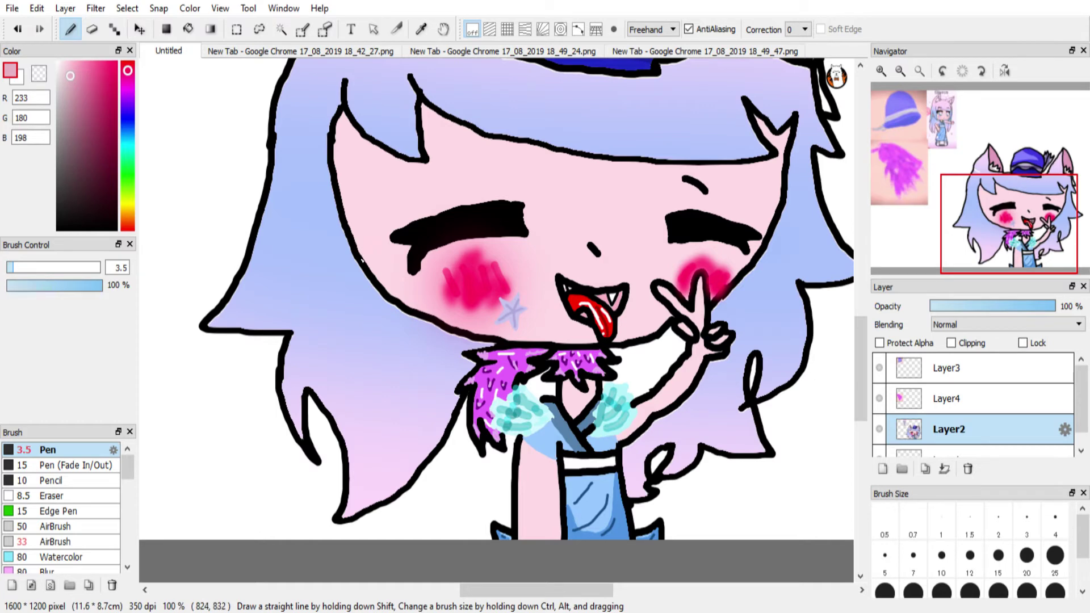
{"action": "mouse_move", "coordinate": [435, 186]}
{"action": "left_mouse_down"}
{"action": "mouse_move", "coordinate": [443, 139]}
{"action": "mouse_move", "coordinate": [534, 169]}
{"action": "left_mouse_up"}
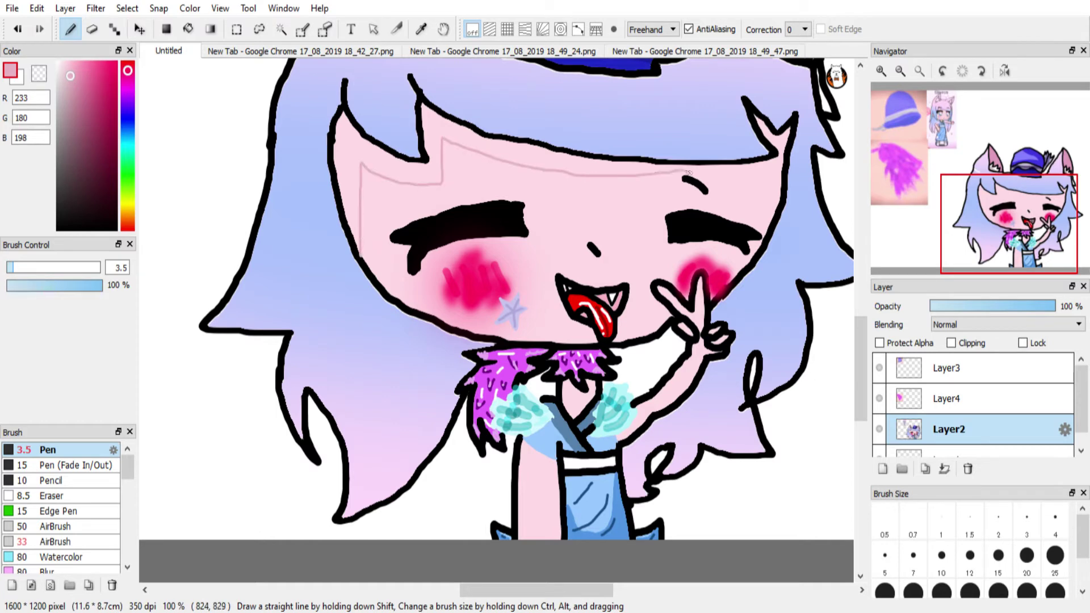
{"action": "key", "text": "g"}
{"action": "left_click", "coordinate": [359, 166]}
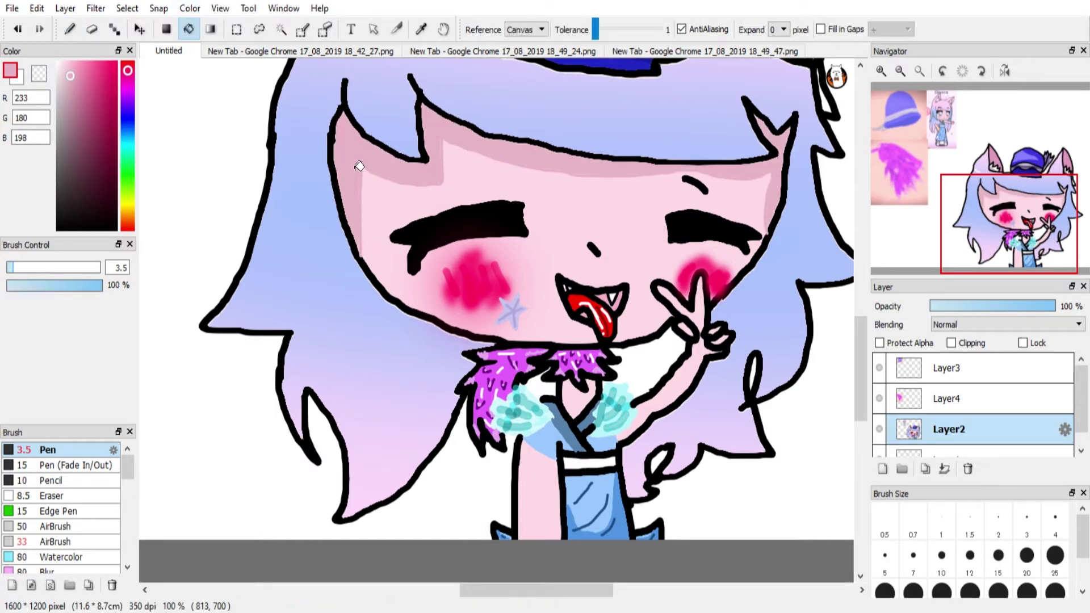
Paint a rounded pink shadow (RGB 233, 180, 198) on the chin directly below the mouth
{"action": "key", "text": "b"}
{"action": "scroll", "coordinate": [1026, 243], "scroll_direction": "up", "scroll_amount": 8}
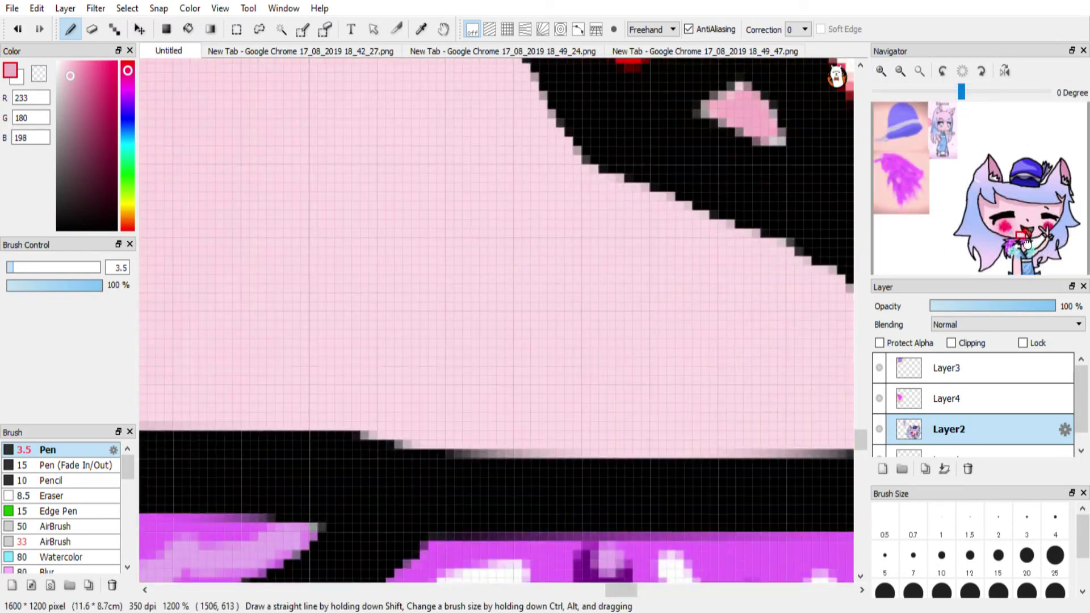
{"action": "mouse_move", "coordinate": [500, 179]}
{"action": "left_mouse_down"}
{"action": "mouse_move", "coordinate": [497, 337]}
{"action": "mouse_move", "coordinate": [634, 248]}
{"action": "left_mouse_up"}
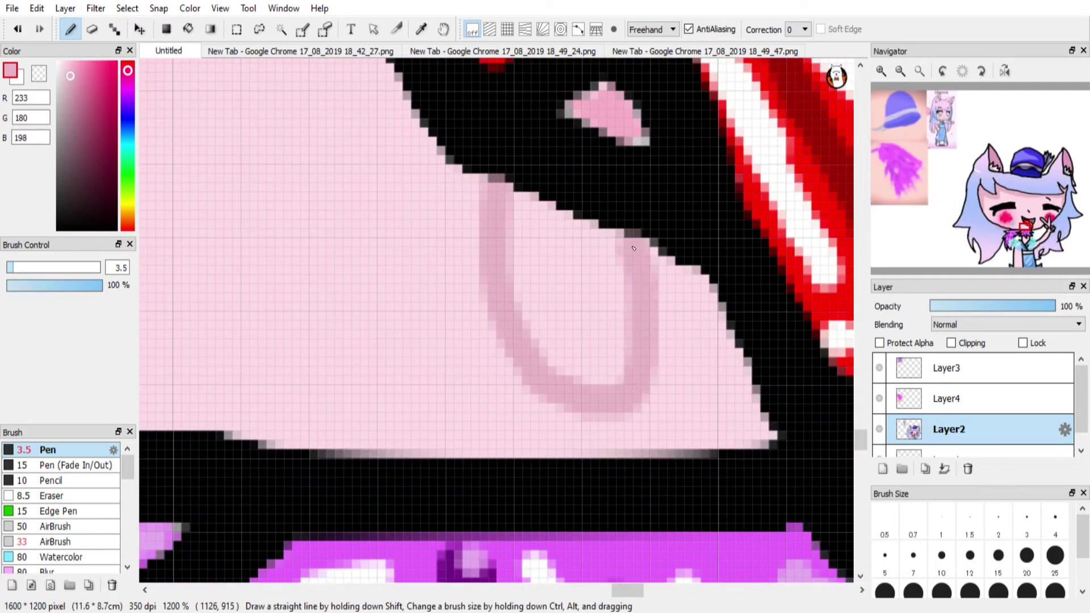
{"action": "key", "text": "ctrl+z"}
{"action": "mouse_move", "coordinate": [489, 177]}
{"action": "left_mouse_down"}
{"action": "mouse_move", "coordinate": [502, 351]}
{"action": "mouse_move", "coordinate": [548, 462]}
{"action": "left_mouse_up"}
{"action": "mouse_move", "coordinate": [653, 246]}
{"action": "left_mouse_down"}
{"action": "mouse_move", "coordinate": [664, 267]}
{"action": "mouse_move", "coordinate": [603, 450]}
{"action": "mouse_move", "coordinate": [540, 182]}
{"action": "mouse_move", "coordinate": [562, 477]}
{"action": "mouse_move", "coordinate": [613, 369]}
{"action": "mouse_move", "coordinate": [642, 405]}
{"action": "mouse_move", "coordinate": [556, 219]}
{"action": "left_mouse_up"}
Try a darker pink stripe (RGB 211, 148, 169) inside the chin shadow, and undo it
{"action": "left_click", "coordinate": [74, 90]}
{"action": "left_click_drag", "start_coordinate": [588, 258], "coordinate": [567, 337]}
{"action": "left_click_drag", "start_coordinate": [561, 292], "coordinate": [601, 420]}
{"action": "left_click_drag", "start_coordinate": [602, 250], "coordinate": [585, 292]}
{"action": "left_click", "coordinate": [900, 70]}
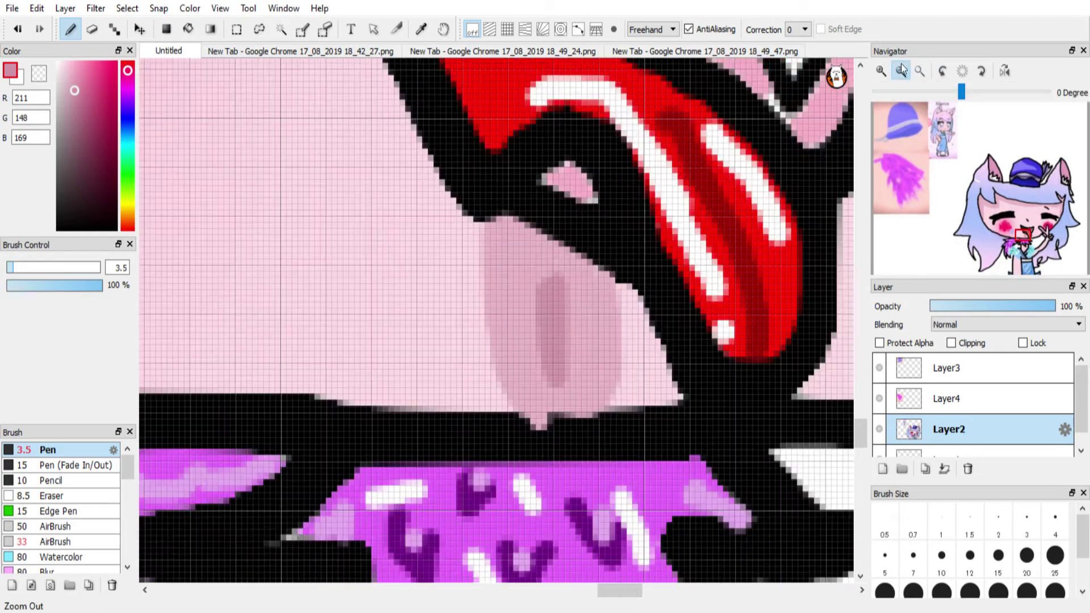
{"action": "left_click", "coordinate": [900, 70]}
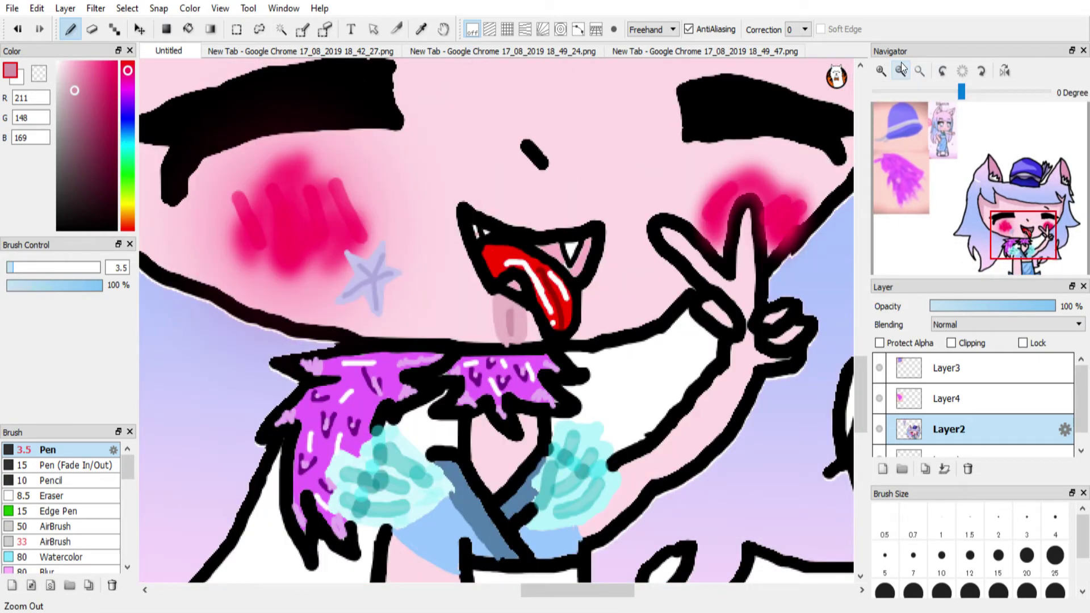
{"action": "left_click", "coordinate": [18, 29]}
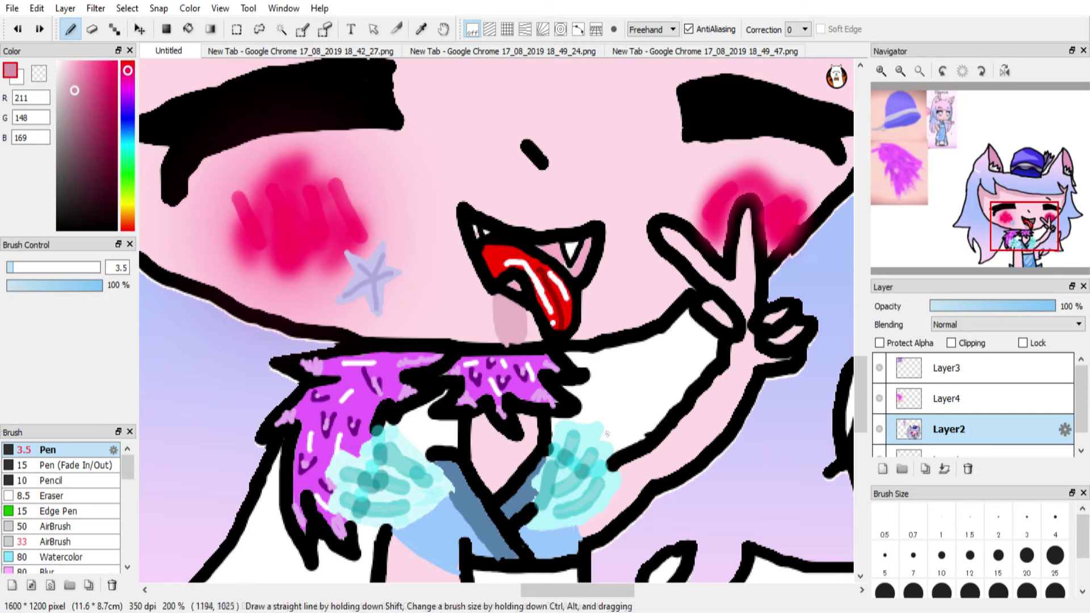
Delete every layer except Layer2, including the hat and purple fur reference images
{"action": "left_click", "coordinate": [900, 71]}
{"action": "left_click", "coordinate": [900, 71]}
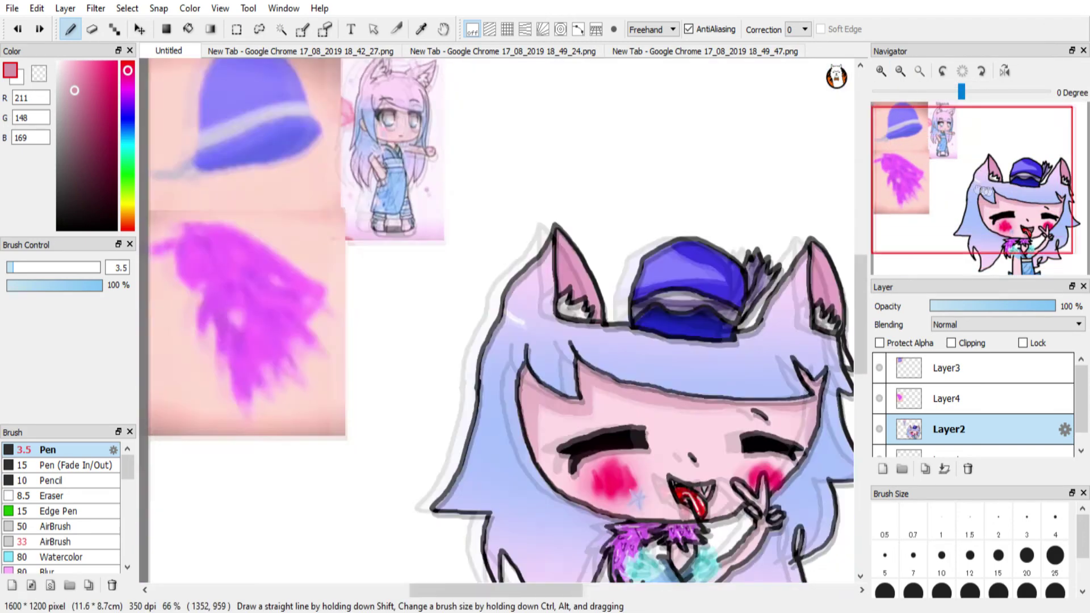
{"action": "left_click_drag", "start_coordinate": [984, 191], "coordinate": [999, 198]}
{"action": "left_click", "coordinate": [975, 369]}
{"action": "left_click", "coordinate": [968, 468]}
{"action": "left_click", "coordinate": [967, 469]}
{"action": "left_click", "coordinate": [958, 408]}
{"action": "left_click", "coordinate": [968, 469]}
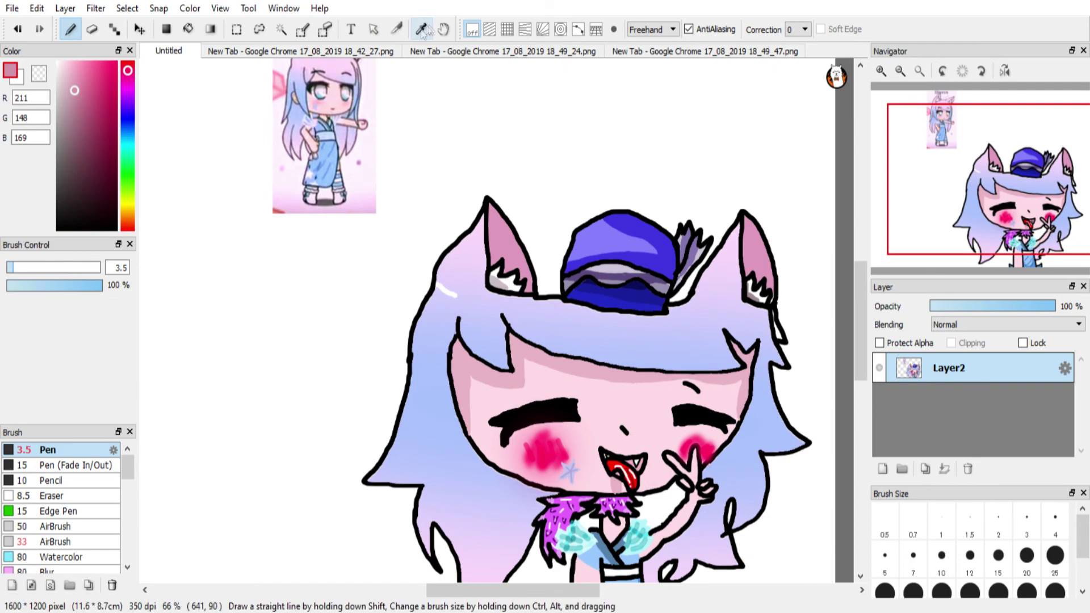
Erase the remaining reference figure from Layer2 using a rectangular selection, and deselect
{"action": "left_click", "coordinate": [236, 29]}
{"action": "left_click_drag", "start_coordinate": [248, 228], "coordinate": [417, 56]}
{"action": "key", "text": "Delete"}
{"action": "left_click", "coordinate": [969, 29]}
Select the whole character and move it with Transform toward the canvas's horizontal centre, and deselect
{"action": "left_click", "coordinate": [1009, 205]}
{"action": "left_click_drag", "start_coordinate": [252, 68], "coordinate": [792, 575]}
{"action": "key", "text": "ctrl+t"}
{"action": "left_click", "coordinate": [920, 71]}
{"action": "mouse_move", "coordinate": [628, 438]}
{"action": "left_mouse_down"}
{"action": "mouse_move", "coordinate": [510, 307]}
{"action": "mouse_move", "coordinate": [544, 461]}
{"action": "left_mouse_up"}
{"action": "left_click", "coordinate": [781, 587]}
{"action": "left_click", "coordinate": [970, 28]}
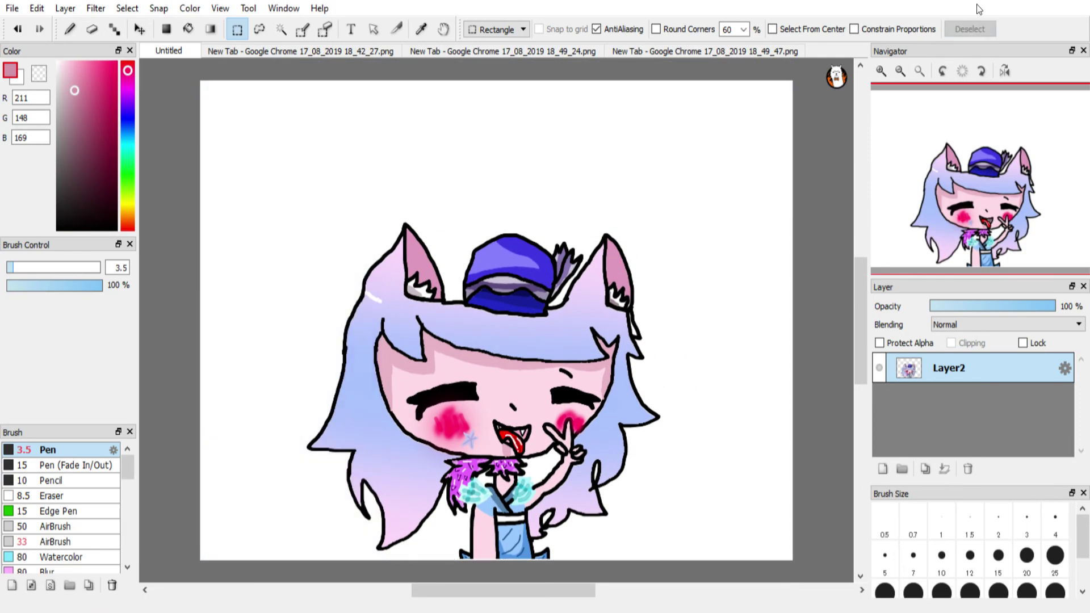
Paint a white highlight inside the left closed eye with the Pen at size 8.7
{"action": "left_click", "coordinate": [69, 29]}
{"action": "left_click", "coordinate": [57, 62]}
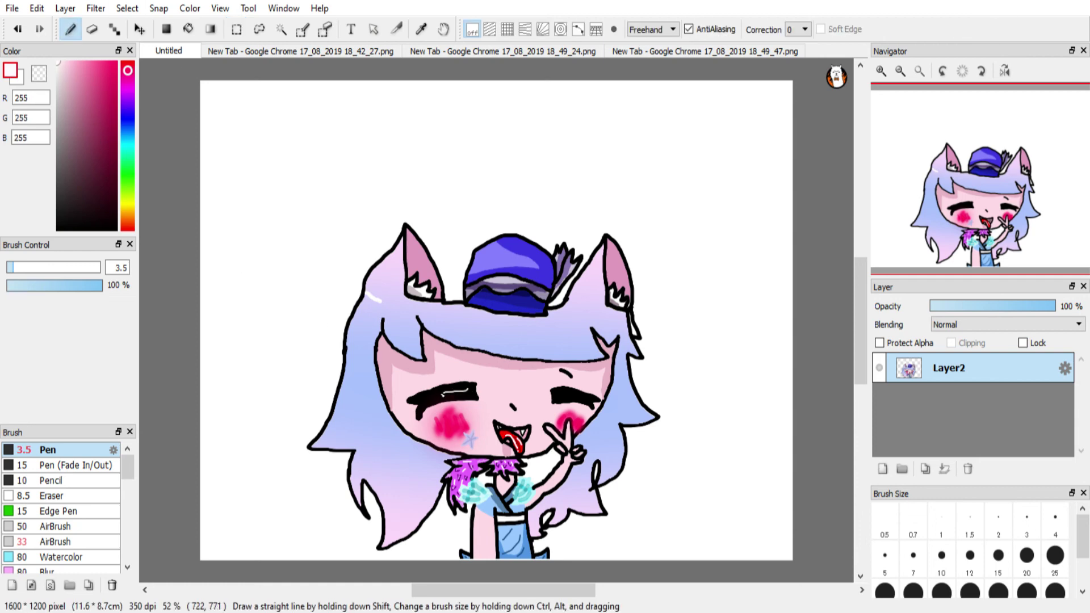
{"action": "left_click", "coordinate": [18, 29]}
{"action": "left_click", "coordinate": [23, 267]}
{"action": "left_click", "coordinate": [17, 30]}
{"action": "left_click_drag", "start_coordinate": [427, 399], "coordinate": [468, 390]}
{"action": "left_click", "coordinate": [17, 29]}
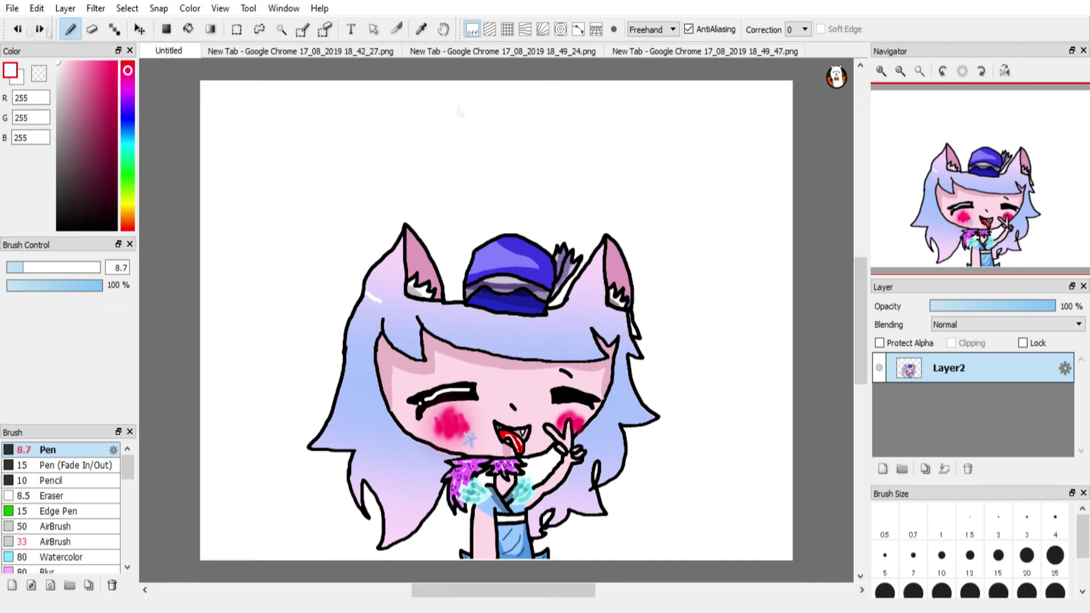
Paint white highlights inside the right closed eye with the Pen
{"action": "left_click", "coordinate": [881, 71]}
{"action": "left_click", "coordinate": [881, 70]}
{"action": "left_click", "coordinate": [882, 70]}
{"action": "left_click", "coordinate": [881, 70]}
{"action": "left_click", "coordinate": [882, 71]}
{"action": "left_click_drag", "start_coordinate": [1005, 203], "coordinate": [1007, 206]}
{"action": "left_click_drag", "start_coordinate": [309, 339], "coordinate": [589, 364]}
{"action": "mouse_move", "coordinate": [666, 408]}
{"action": "left_mouse_down"}
{"action": "mouse_move", "coordinate": [729, 436]}
{"action": "mouse_move", "coordinate": [665, 410]}
{"action": "left_mouse_up"}
{"action": "left_click", "coordinate": [899, 70]}
{"action": "left_click", "coordinate": [918, 71]}
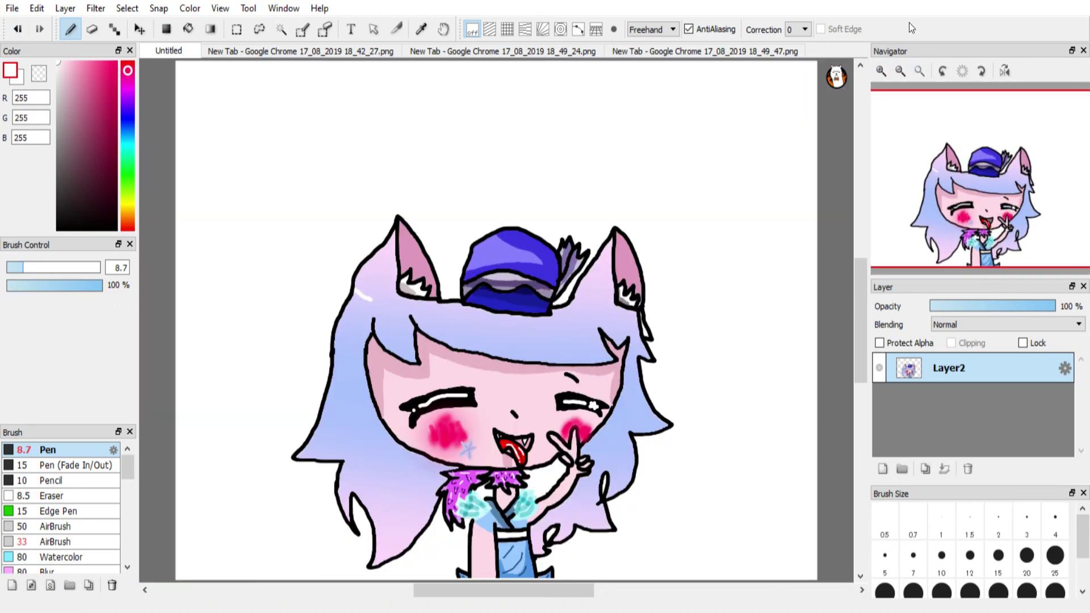